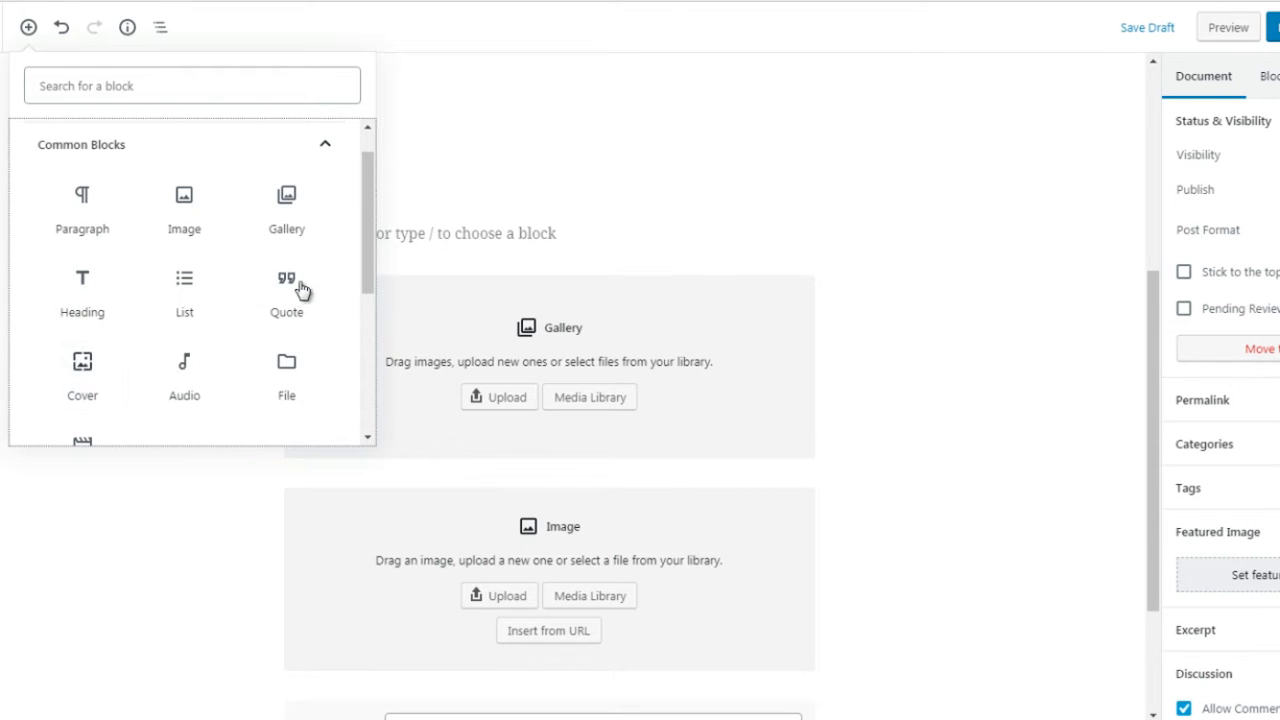
# Step: Use the empty block between the list and the gallery as a paragraph and write "this is a test" in it
pyautogui.moveTo(362, 270)
pyautogui.mouseDown()
pyautogui.moveTo(369, 300)
pyautogui.moveTo(368, 275)
pyautogui.mouseUp()
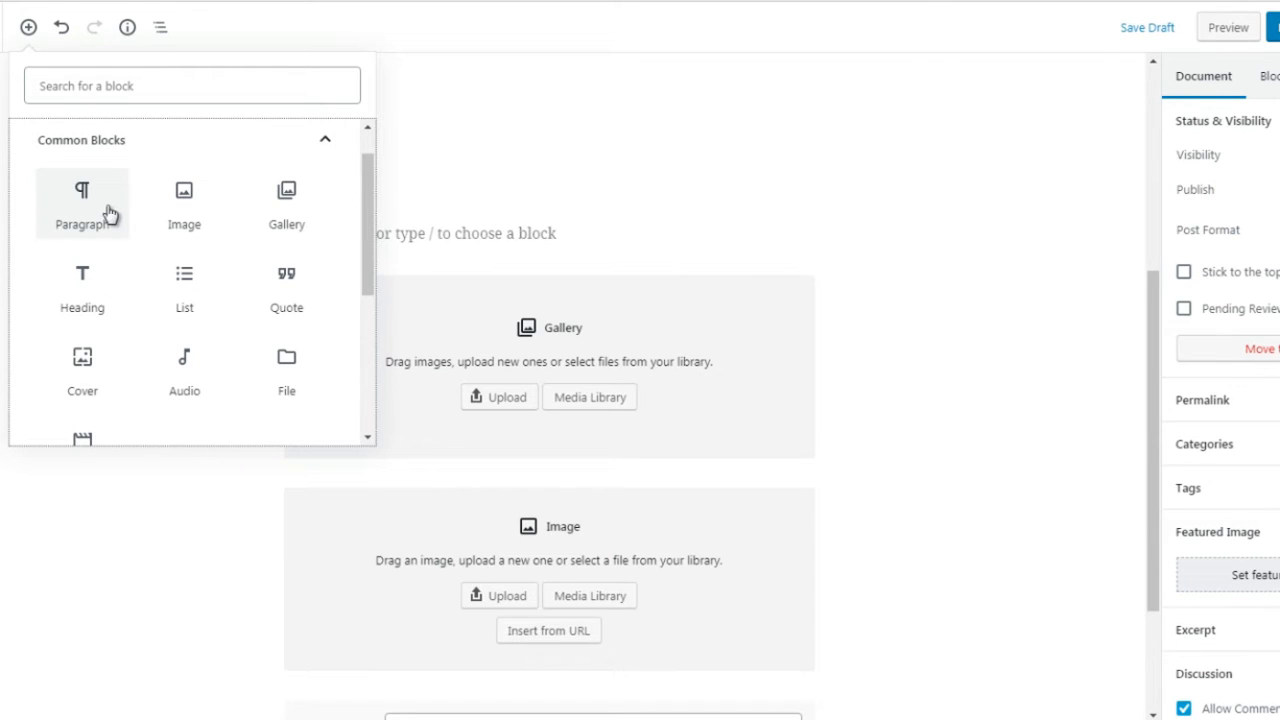
pyautogui.click(464, 246)
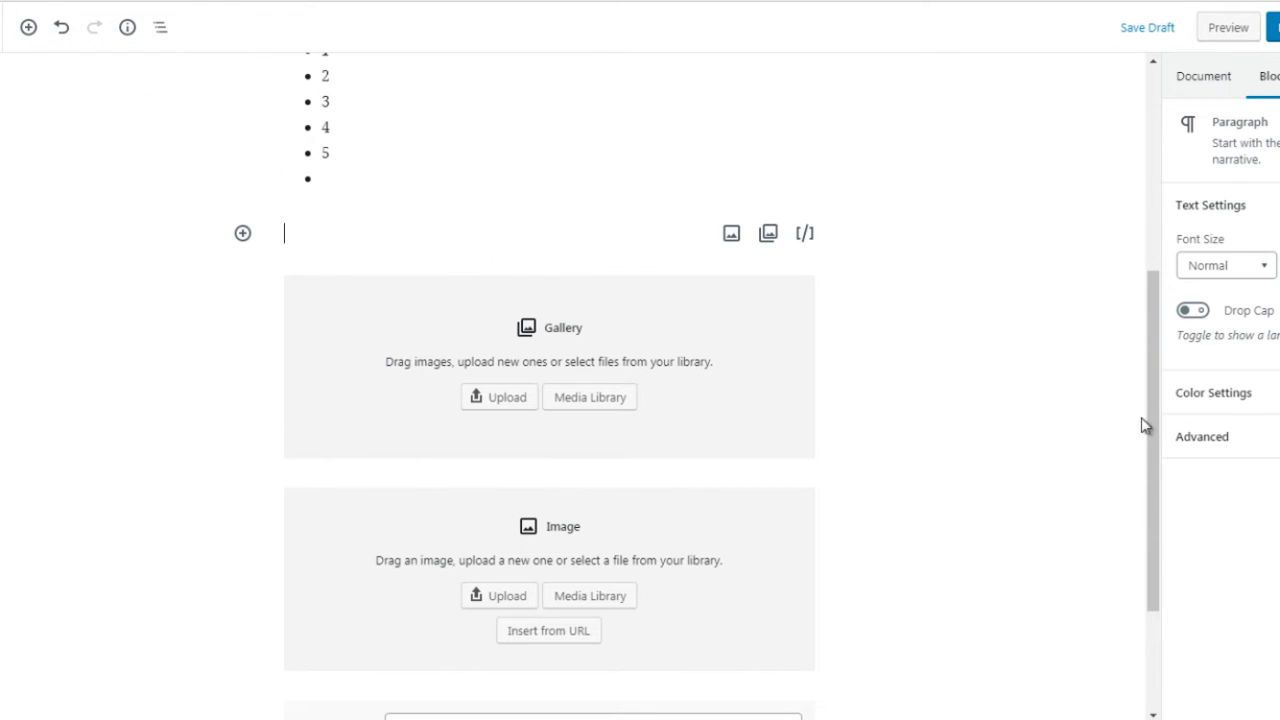
pyautogui.moveTo(1151, 455); pyautogui.dragTo(1150, 521)
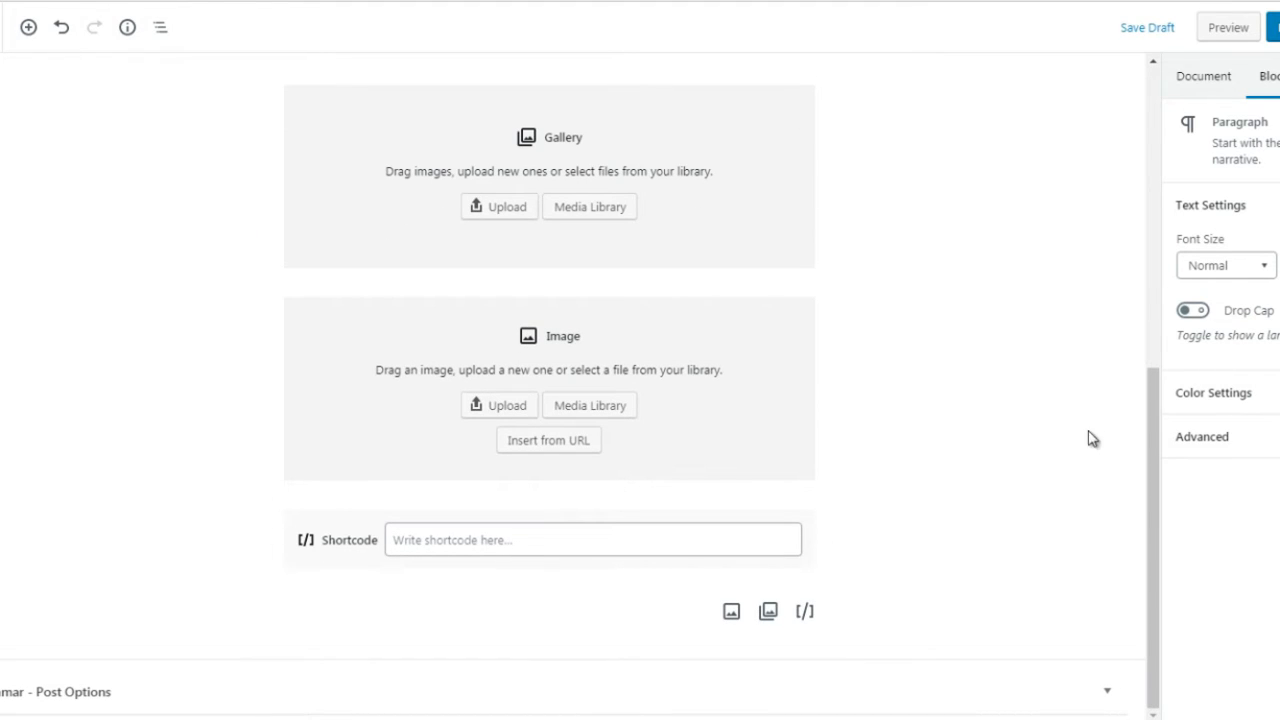
pyautogui.moveTo(1157, 417); pyautogui.dragTo(1155, 373)
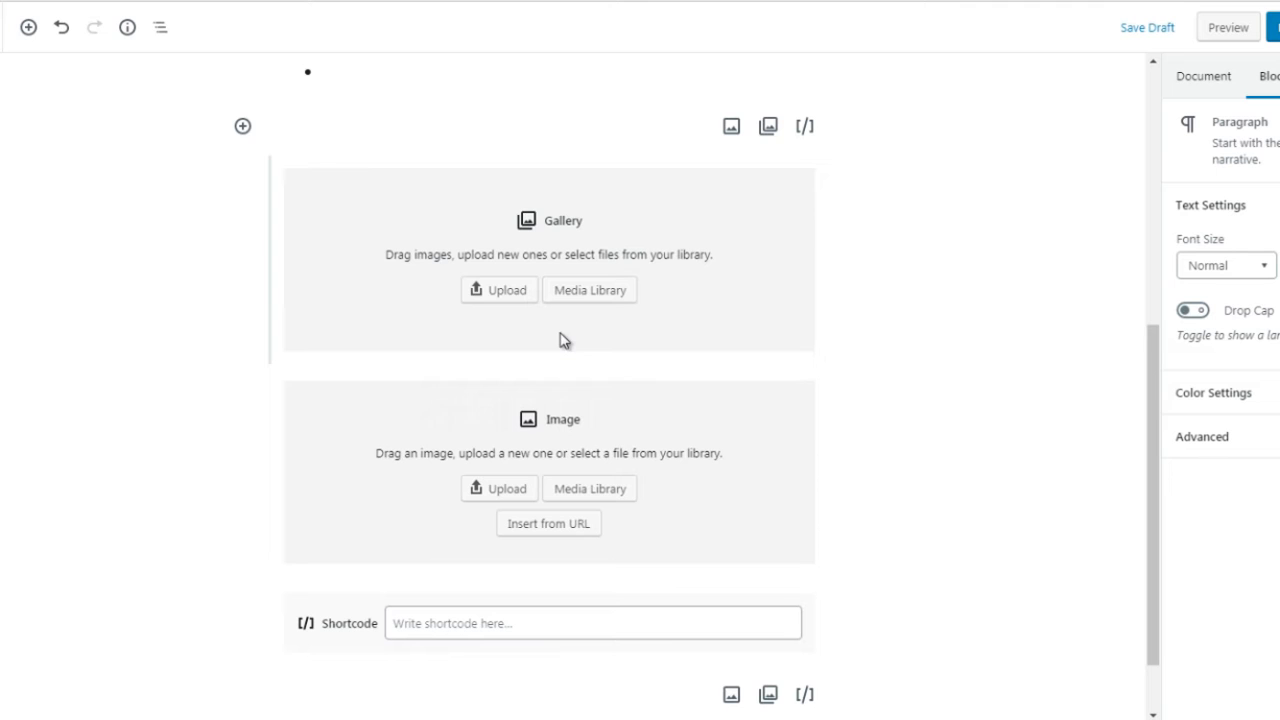
pyautogui.click(242, 126)
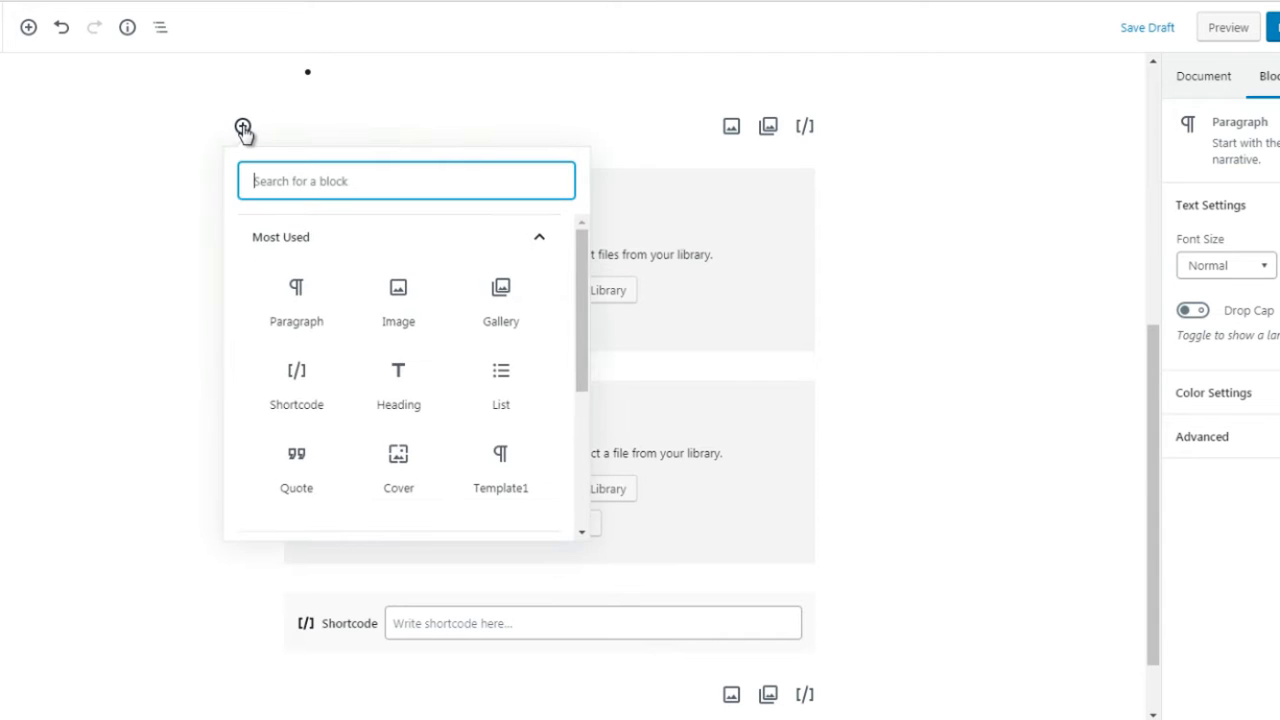
pyautogui.click(294, 312)
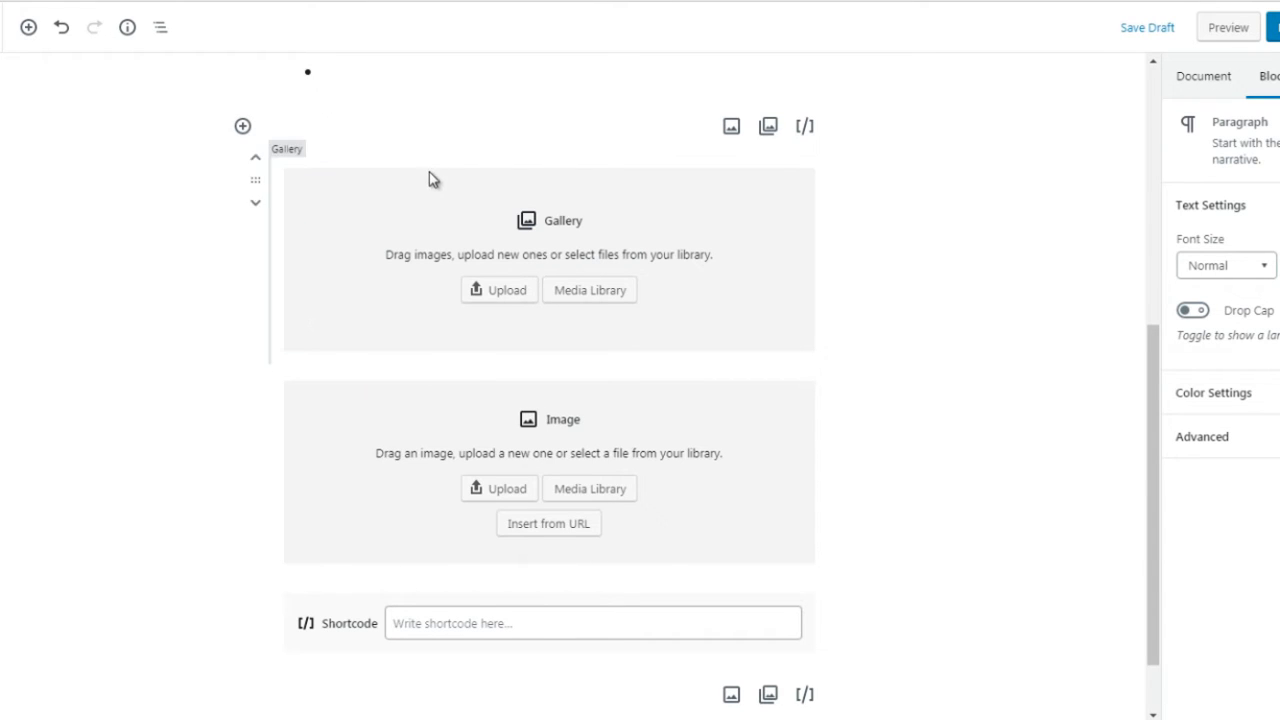
pyautogui.write('this is a ')
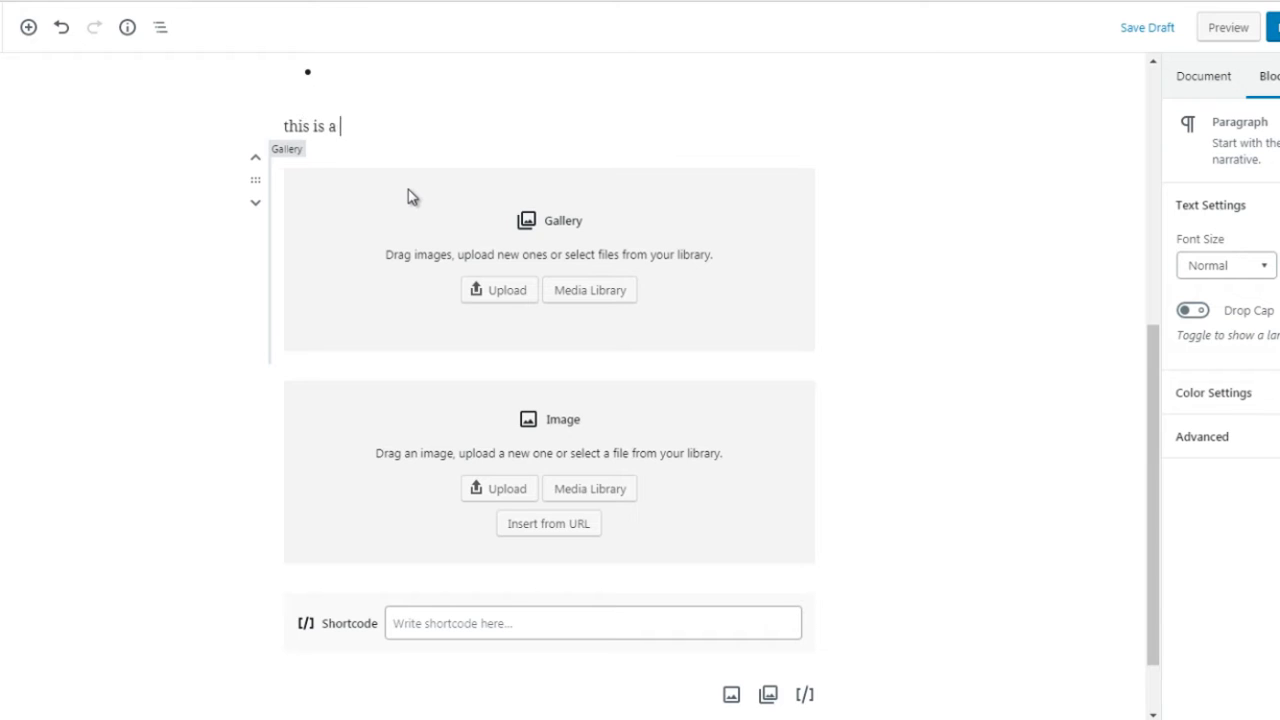
pyautogui.write('test')
# Step: Copy the sentence "this is a test" and paste it repeatedly until the paragraph fills about five lines
pyautogui.hotkey('ctrl', 'a')
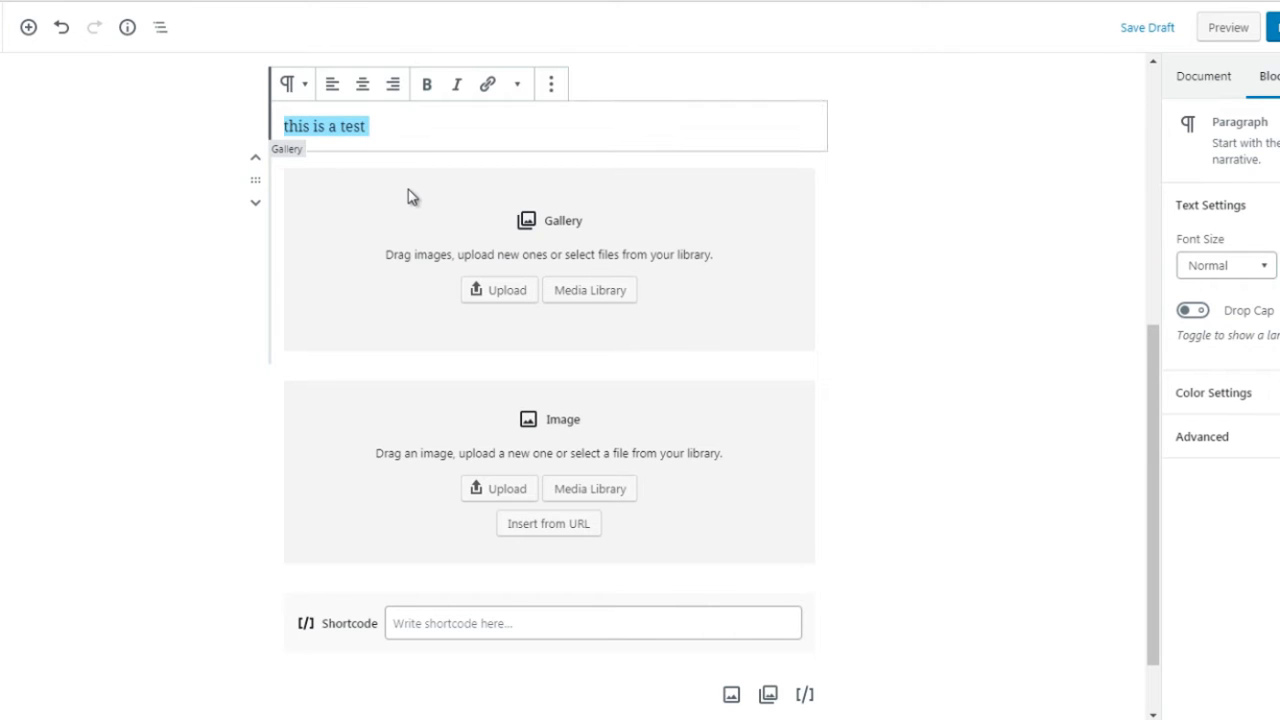
pyautogui.hotkey('ctrl', 'c')
pyautogui.hotkey('ctrl', 'v')
pyautogui.hotkey('ctrl', 'v')
pyautogui.hotkey('ctrl', 'v')
pyautogui.hotkey('ctrl', 'v')
pyautogui.hotkey('ctrl', 'v')
pyautogui.hotkey('ctrl', 'v')
pyautogui.hotkey('ctrl', 'v')
pyautogui.hotkey('ctrl', 'v')
pyautogui.hotkey('ctrl', 'v')
pyautogui.hotkey('ctrl', 'v')
pyautogui.hotkey('ctrl', 'v')
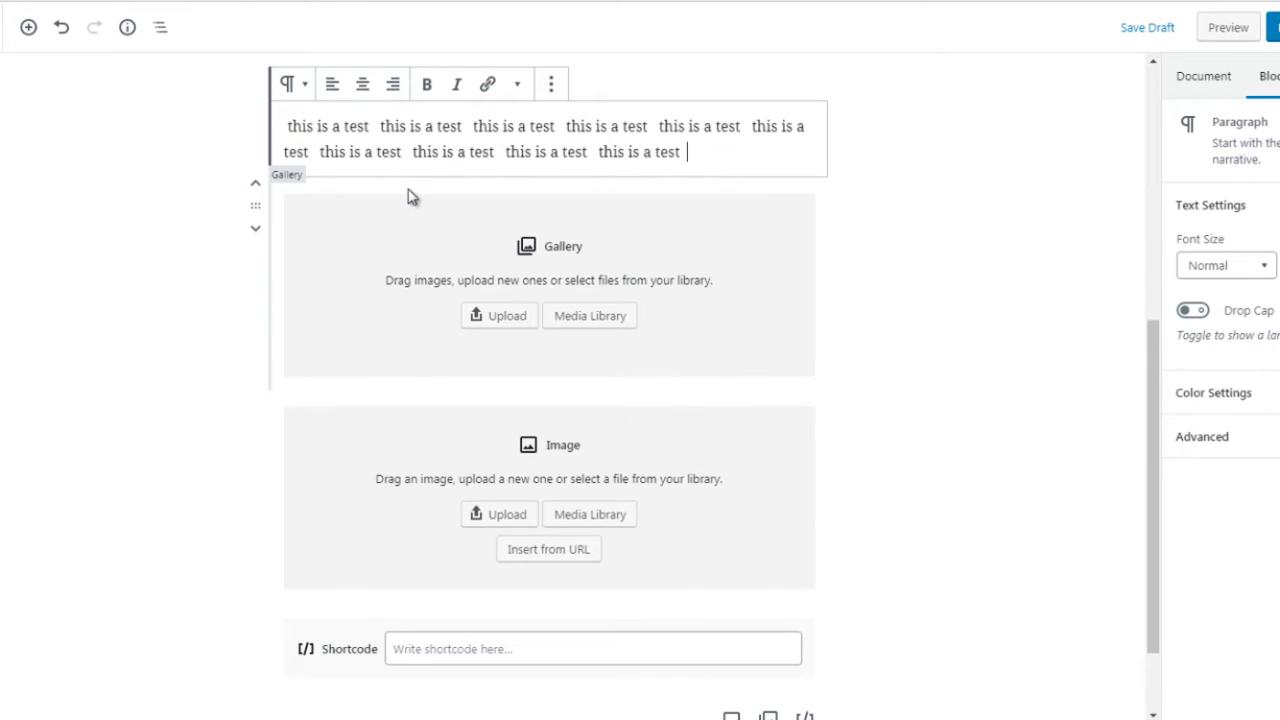
pyautogui.hotkey('ctrl', 'v')
pyautogui.hotkey('ctrl', 'v')
pyautogui.hotkey('ctrl', 'v')
pyautogui.hotkey('ctrl', 'v')
pyautogui.hotkey('ctrl', 'v')
pyautogui.hotkey('ctrl', 'v')
pyautogui.hotkey('ctrl', 'v')
pyautogui.hotkey('ctrl', 'v')
pyautogui.hotkey('ctrl', 'v')
pyautogui.hotkey('ctrl', 'v')
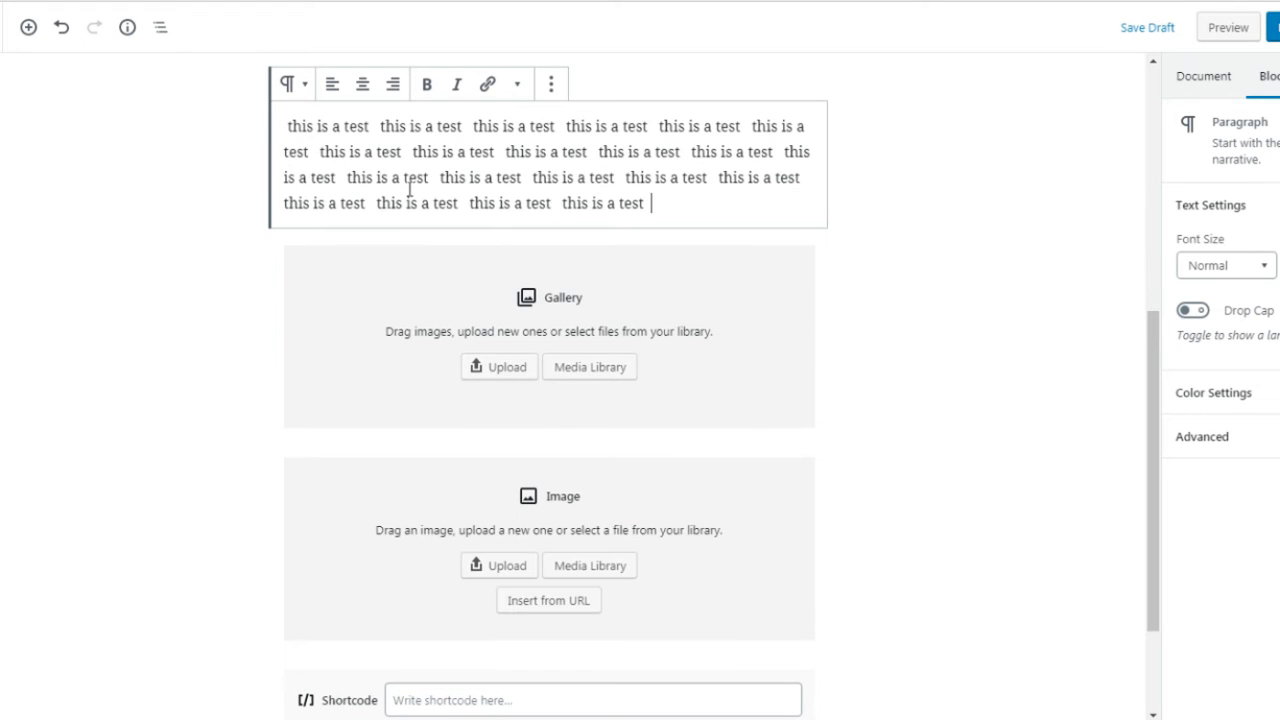
pyautogui.hotkey('ctrl', 'v')
pyautogui.hotkey('ctrl', 'v')
pyautogui.hotkey('ctrl', 'v')
pyautogui.hotkey('ctrl', 'v')
pyautogui.hotkey('ctrl', 'v')
pyautogui.hotkey('ctrl', 'v')
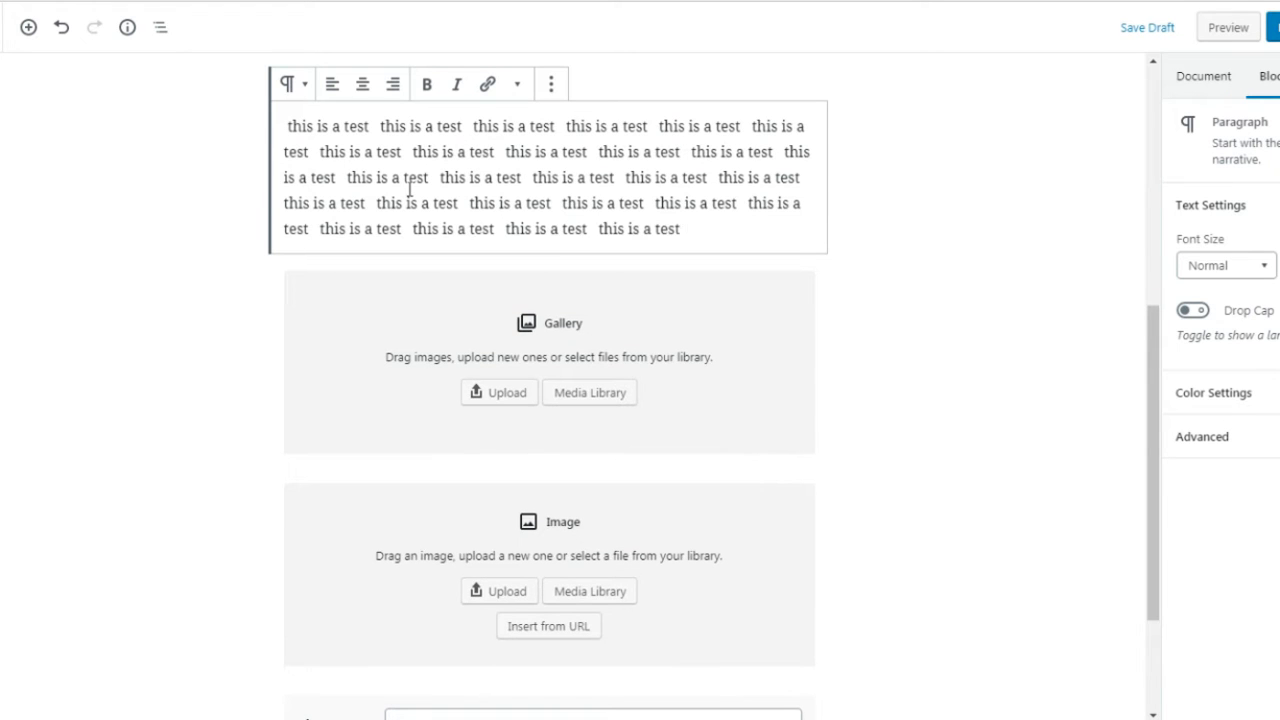
# Step: Select the whole paragraph text and look through the block's additional options without applying any
pyautogui.scroll(3, 409, 190)
pyautogui.hotkey('ctrl', 'a')
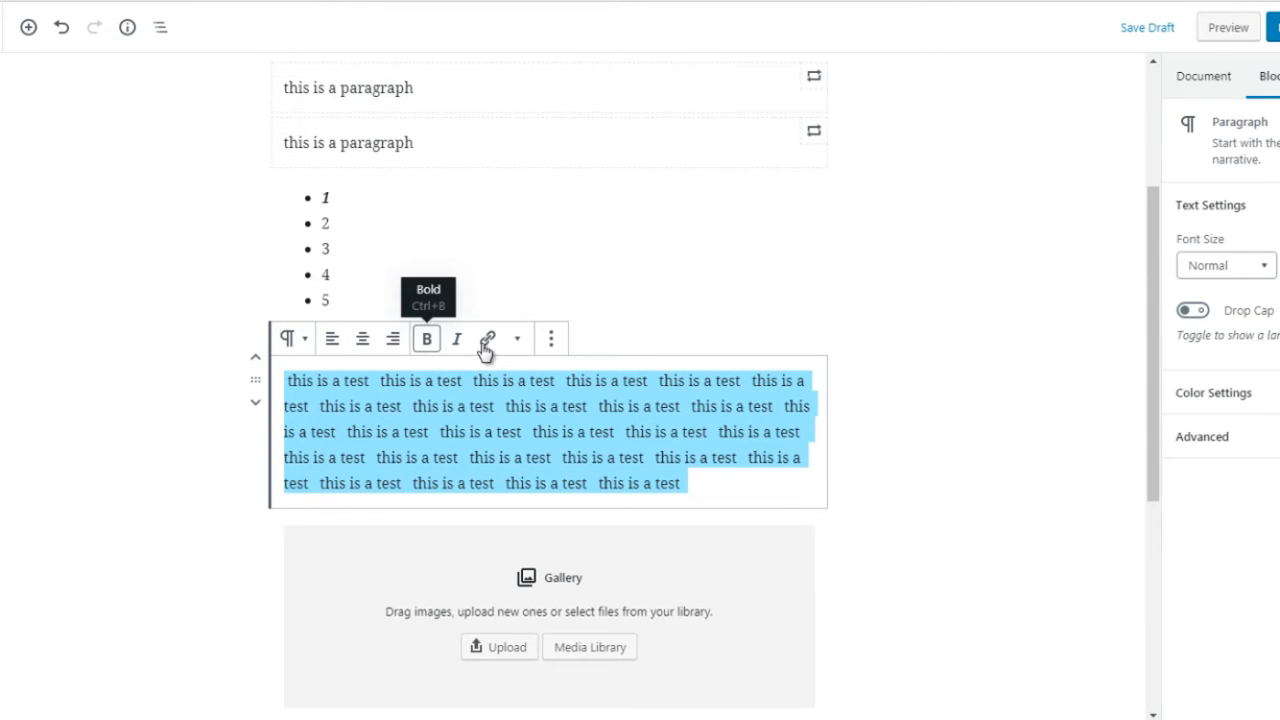
pyautogui.click(551, 342)
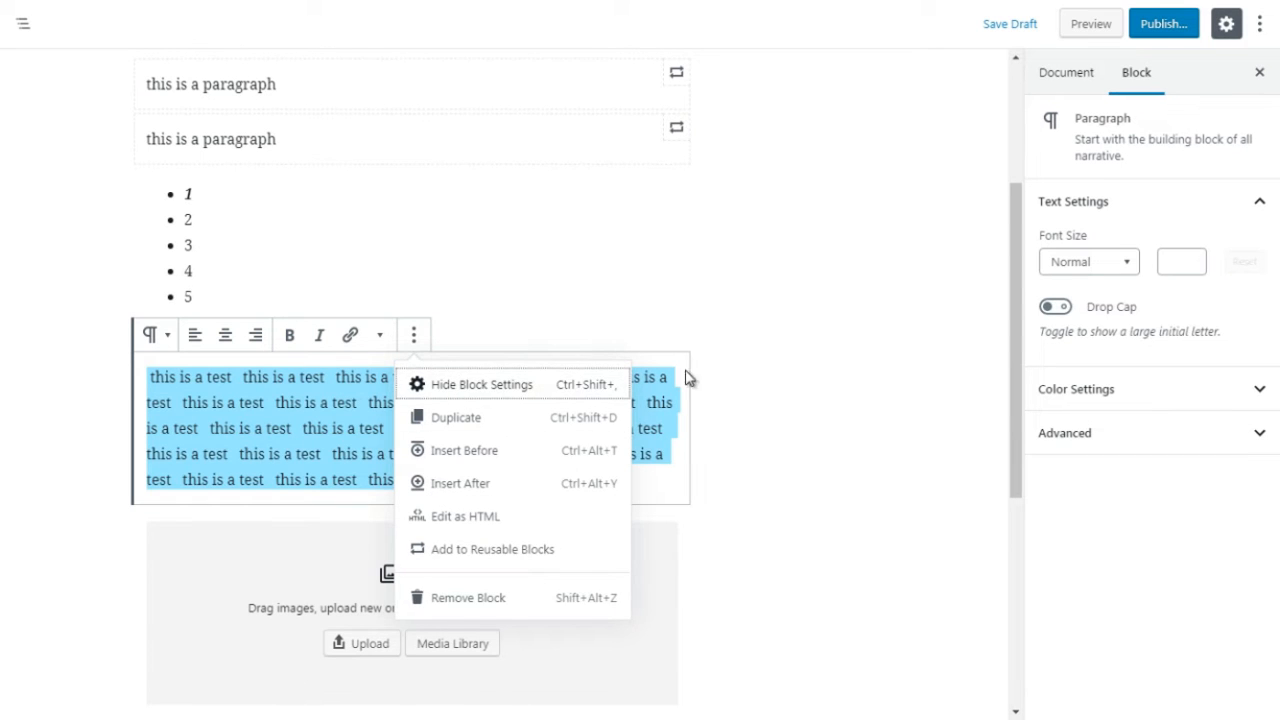
pyautogui.click(1068, 491)
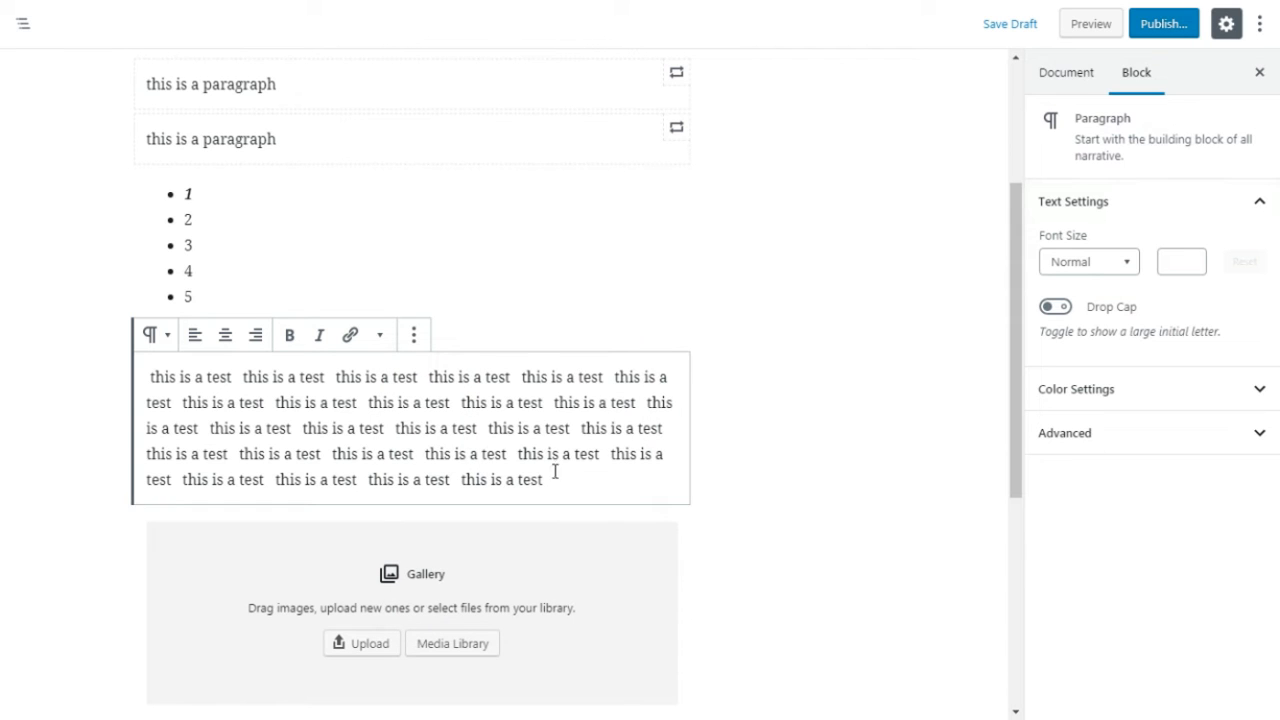
# Step: Select the whole test paragraph and try the Medium, Huge, Small and Normal font sizes on it
pyautogui.moveTo(555, 471); pyautogui.dragTo(515, 430)
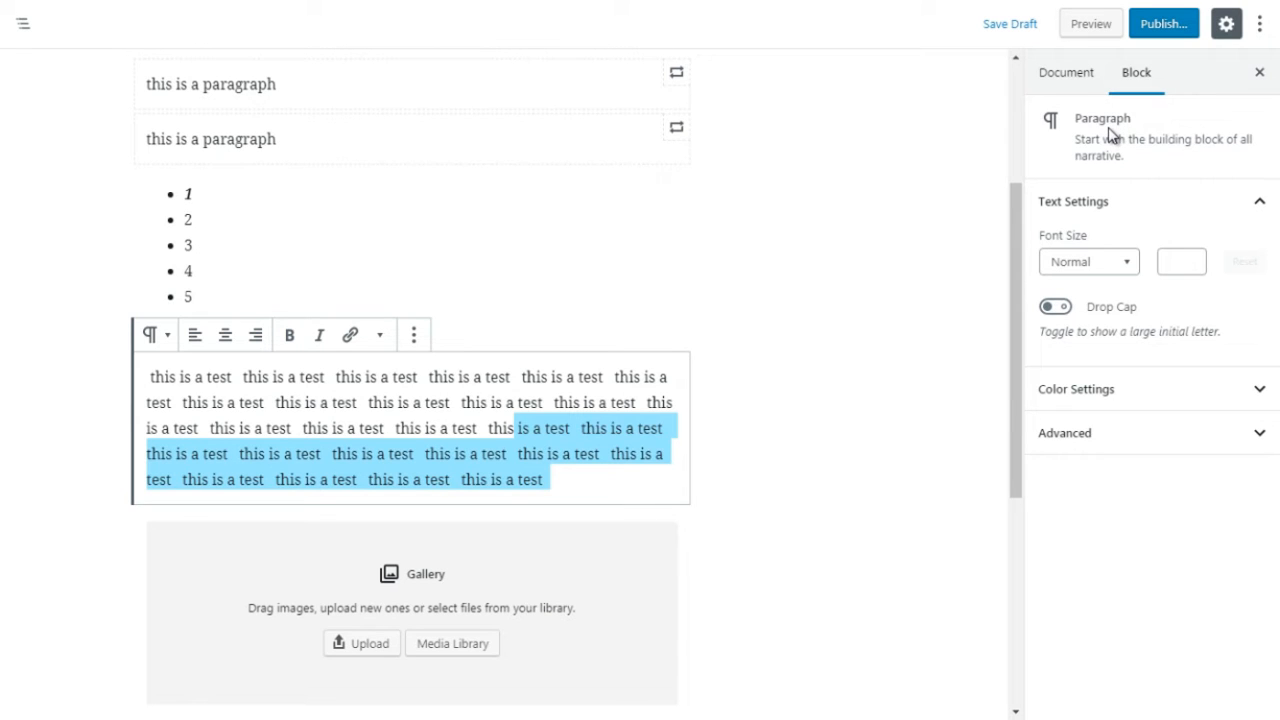
pyautogui.click(585, 477)
pyautogui.moveTo(549, 477); pyautogui.dragTo(149, 377)
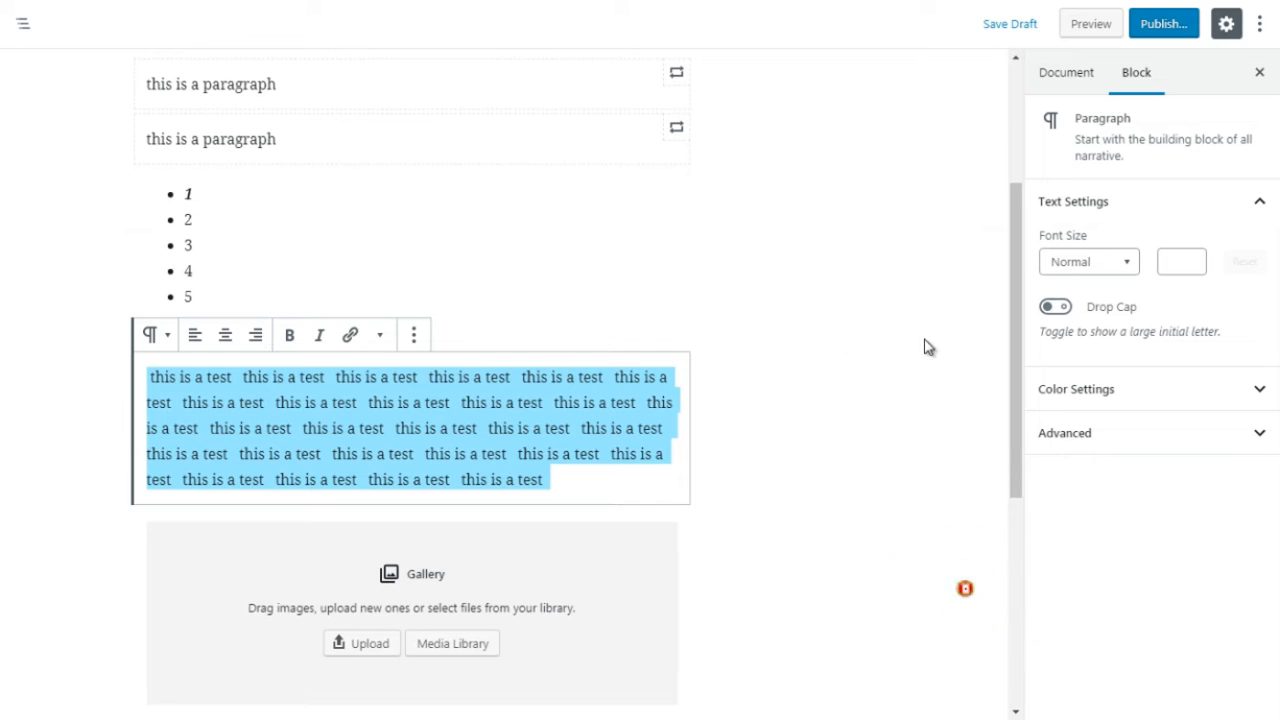
pyautogui.click(1097, 272)
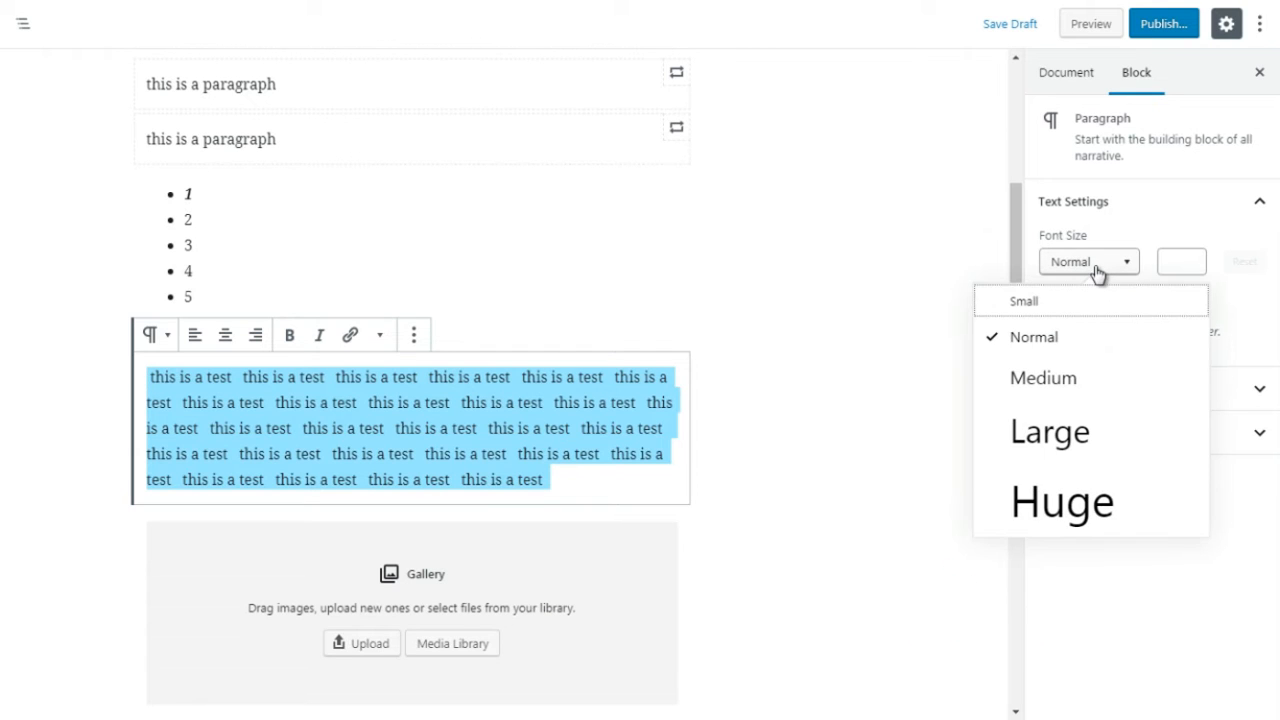
pyautogui.click(1055, 385)
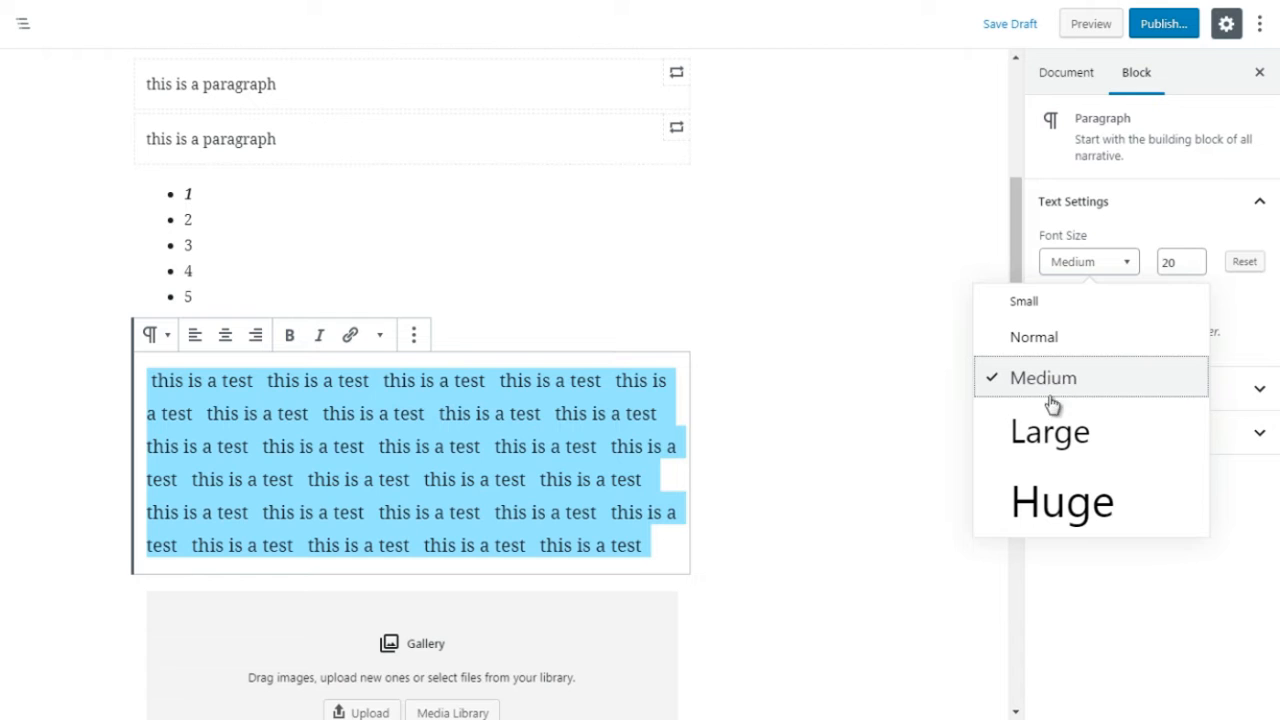
pyautogui.click(1050, 502)
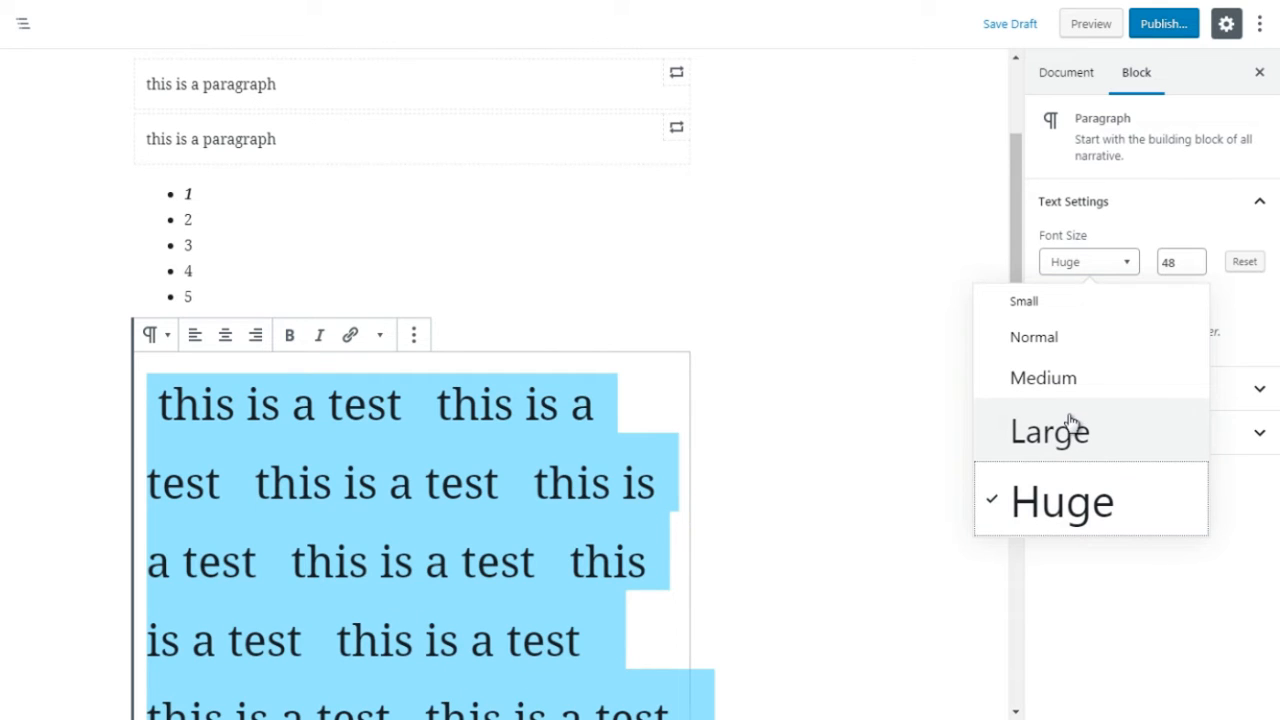
pyautogui.click(1036, 306)
pyautogui.click(1029, 352)
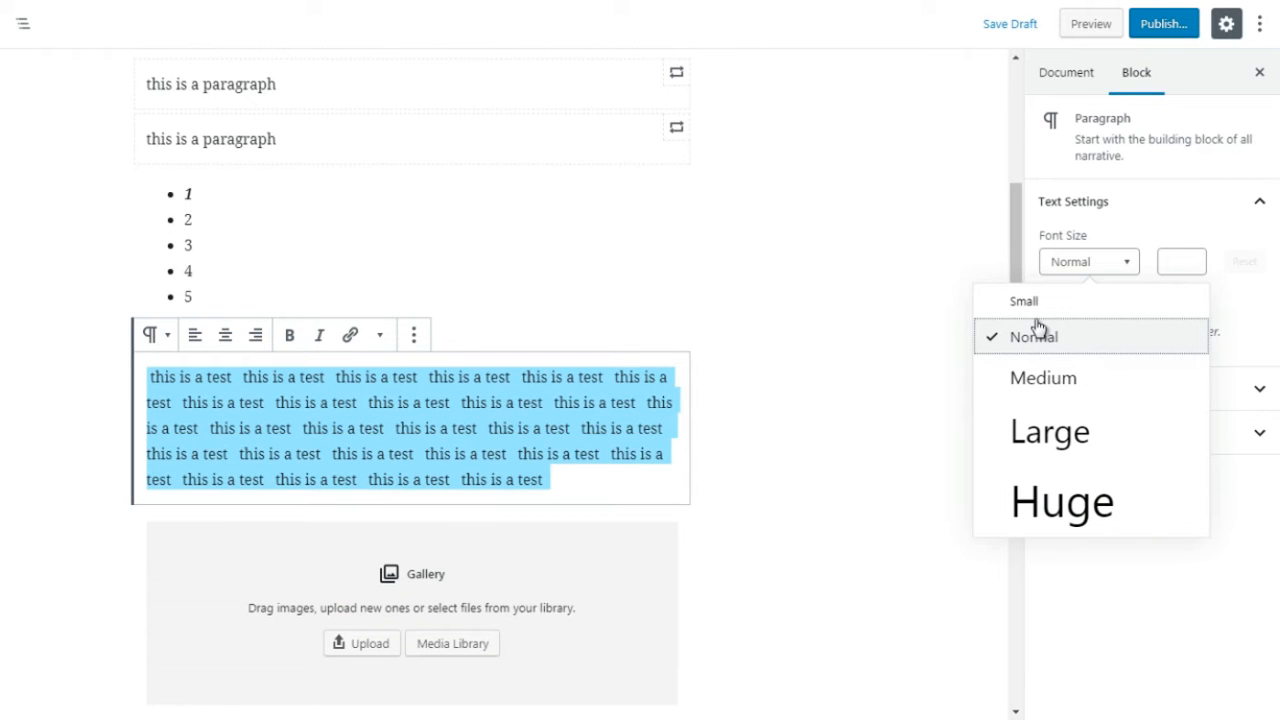
# Step: Apply the Medium font size to the test paragraph and adjust it in single steps to a custom size of 23
pyautogui.click(1043, 377)
pyautogui.click(1197, 258)
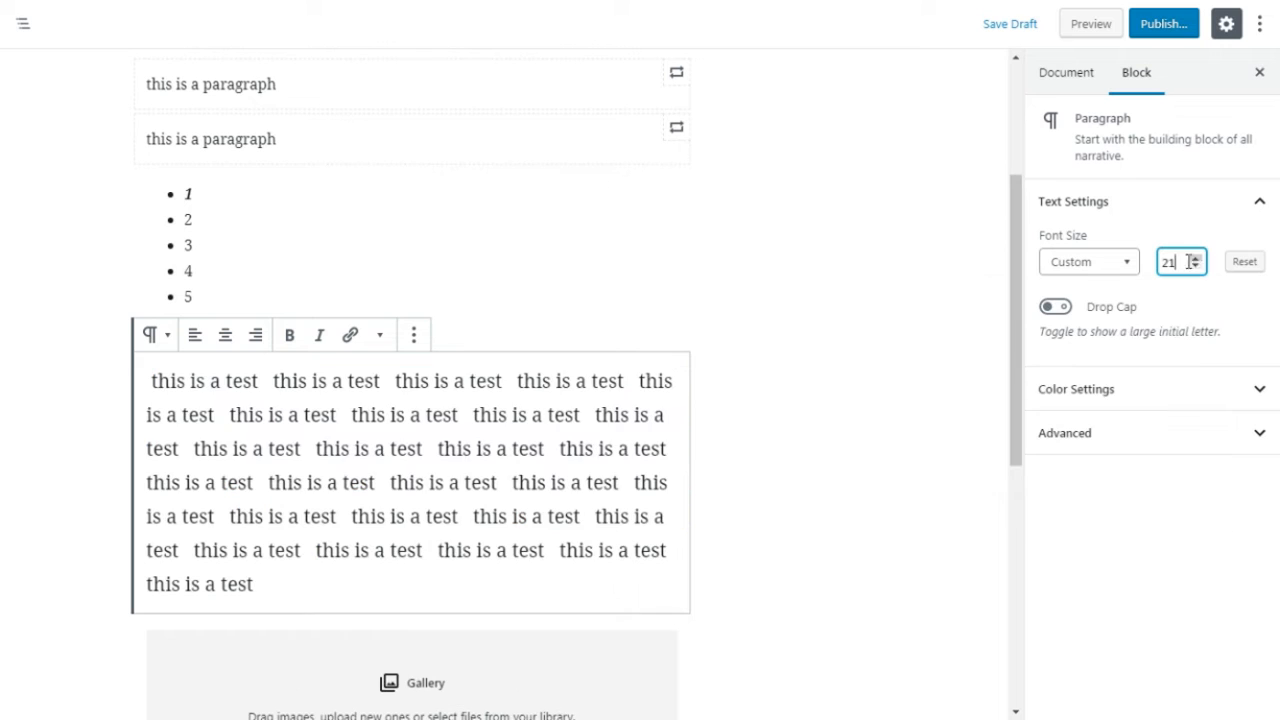
pyautogui.click(1195, 267)
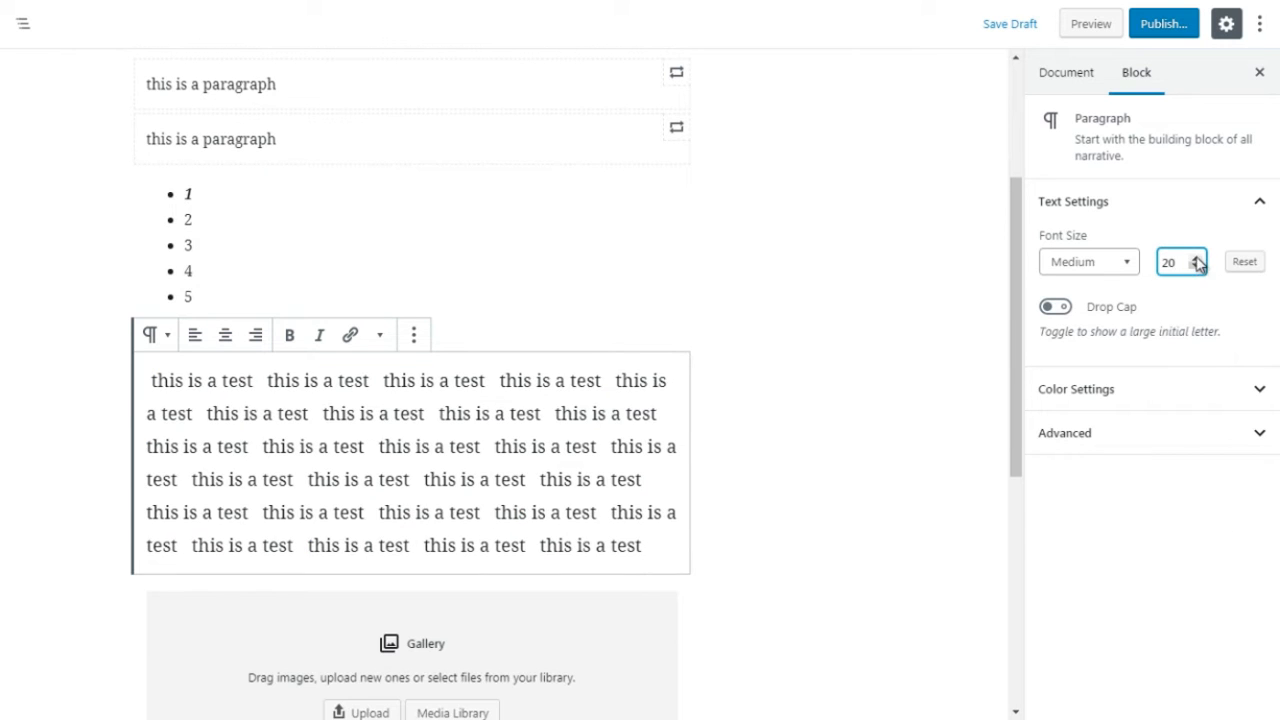
pyautogui.click(1196, 267)
pyautogui.click(1196, 268)
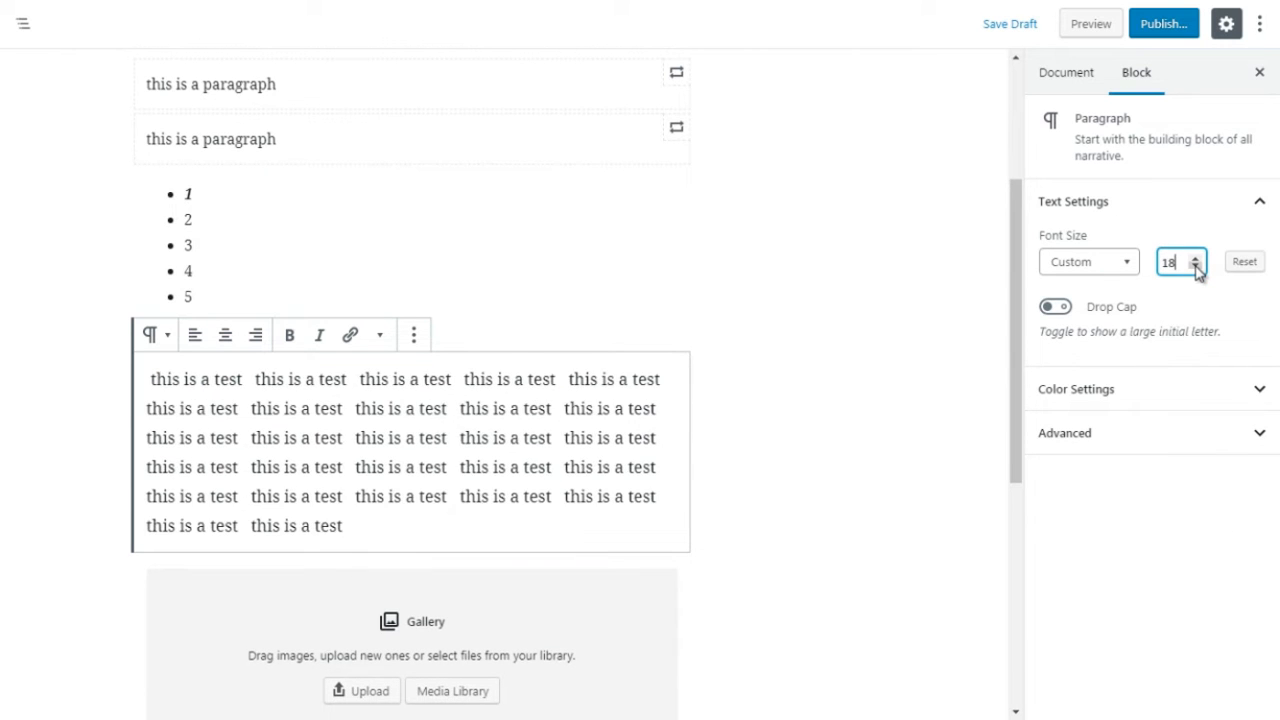
pyautogui.click(1196, 268)
pyautogui.click(1196, 268)
pyautogui.click(1197, 258)
pyautogui.click(1196, 257)
pyautogui.click(1196, 257)
pyautogui.click(1196, 257)
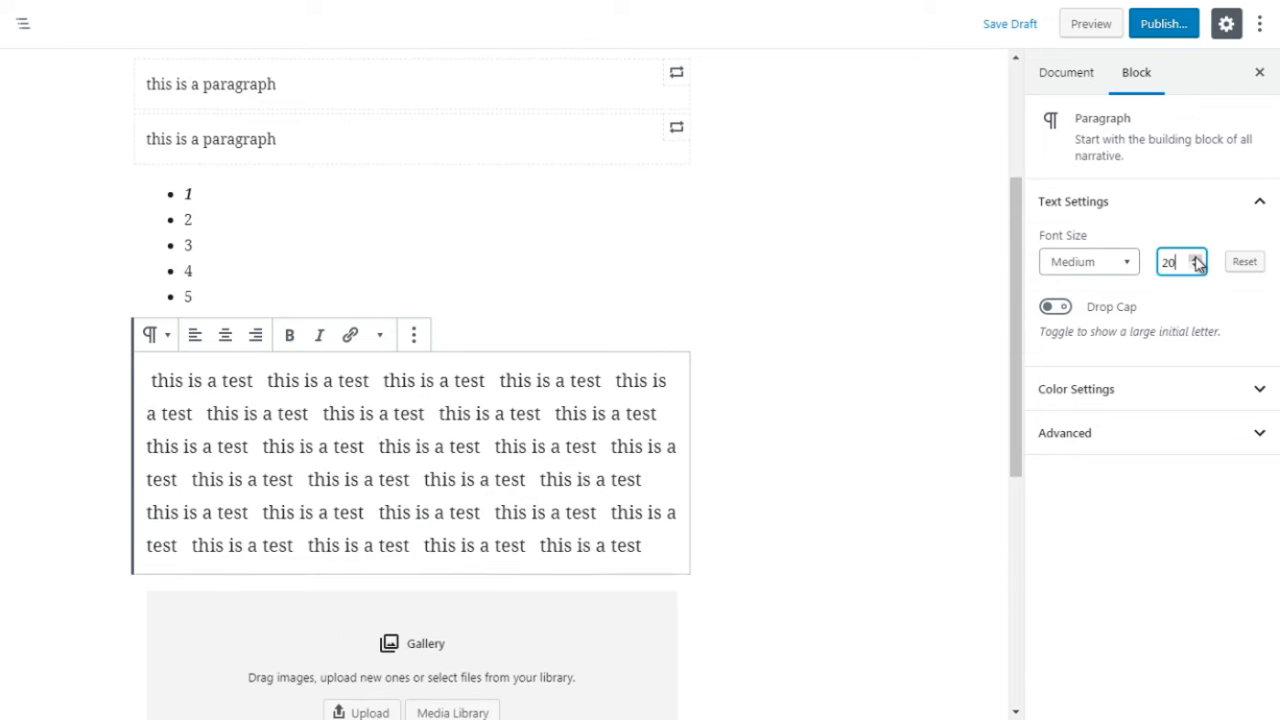
pyautogui.click(1196, 257)
pyautogui.click(1196, 257)
pyautogui.click(1196, 257)
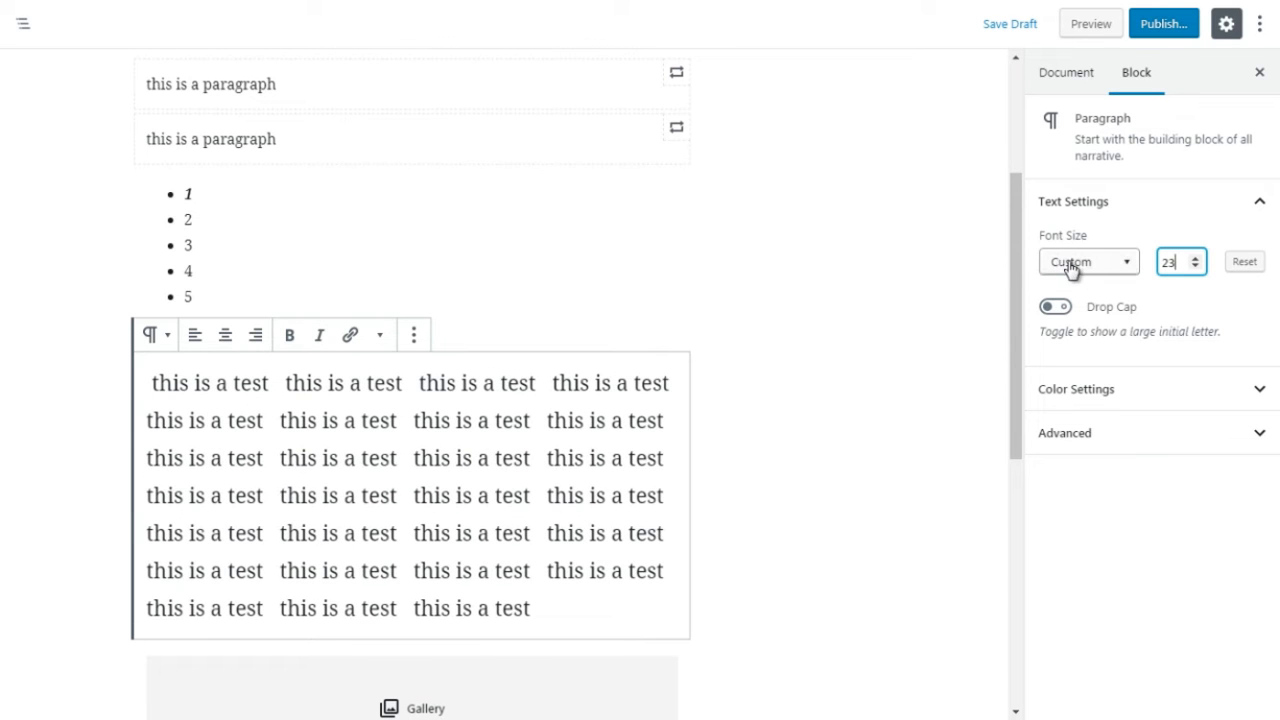
# Step: Check the preset font sizes and raise the paragraph's custom size to 26
pyautogui.click(1127, 263)
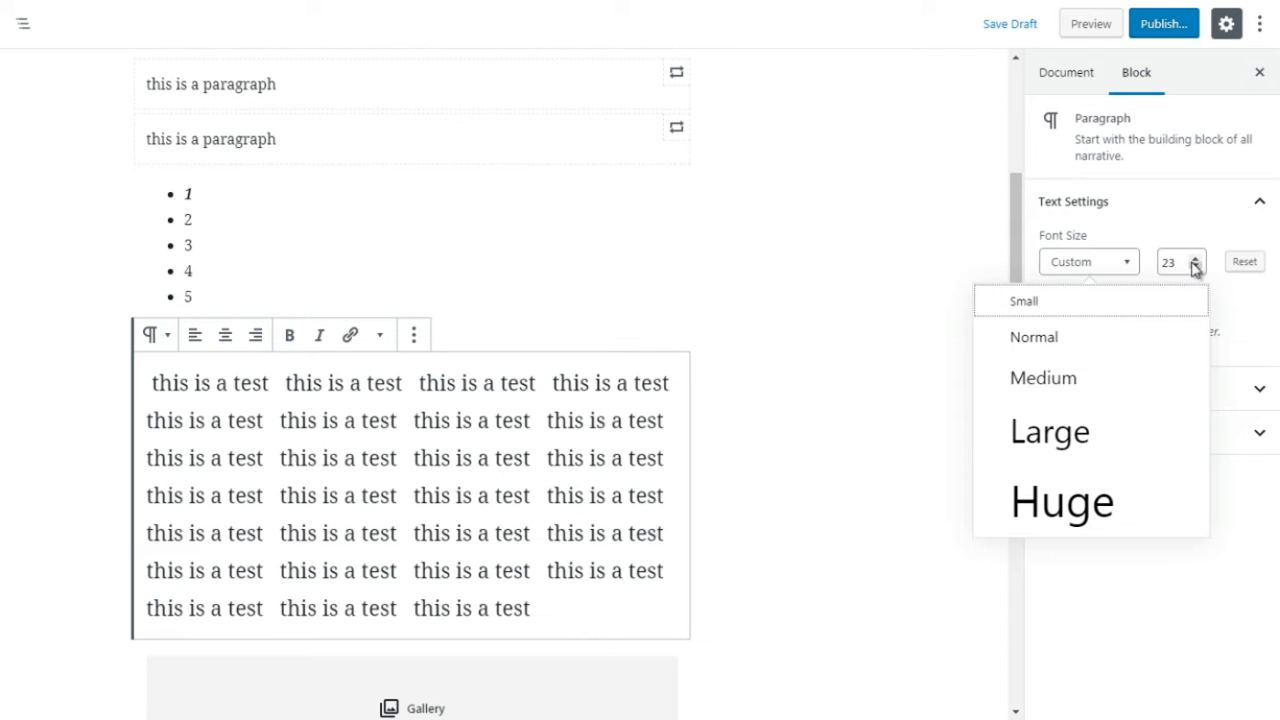
pyautogui.click(1196, 258)
pyautogui.click(1196, 258)
pyautogui.click(1196, 258)
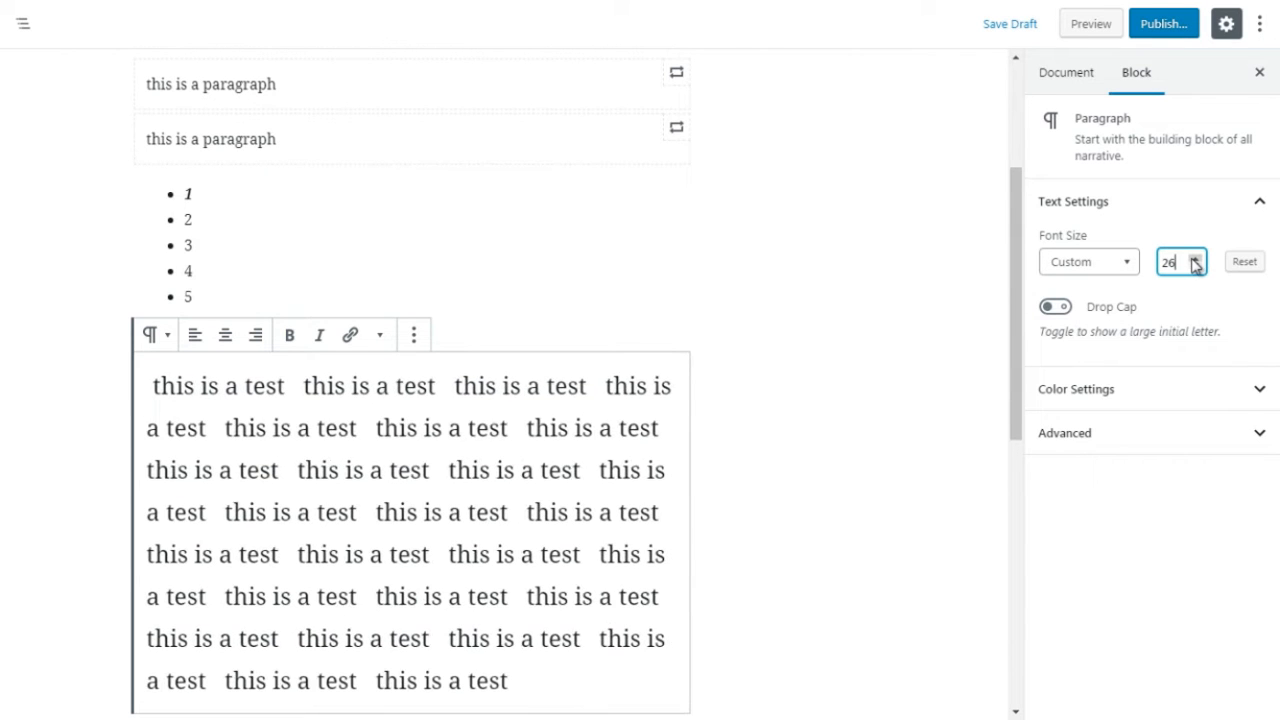
# Step: Try the Huge and Large preset font sizes on the test paragraph
pyautogui.click(1101, 272)
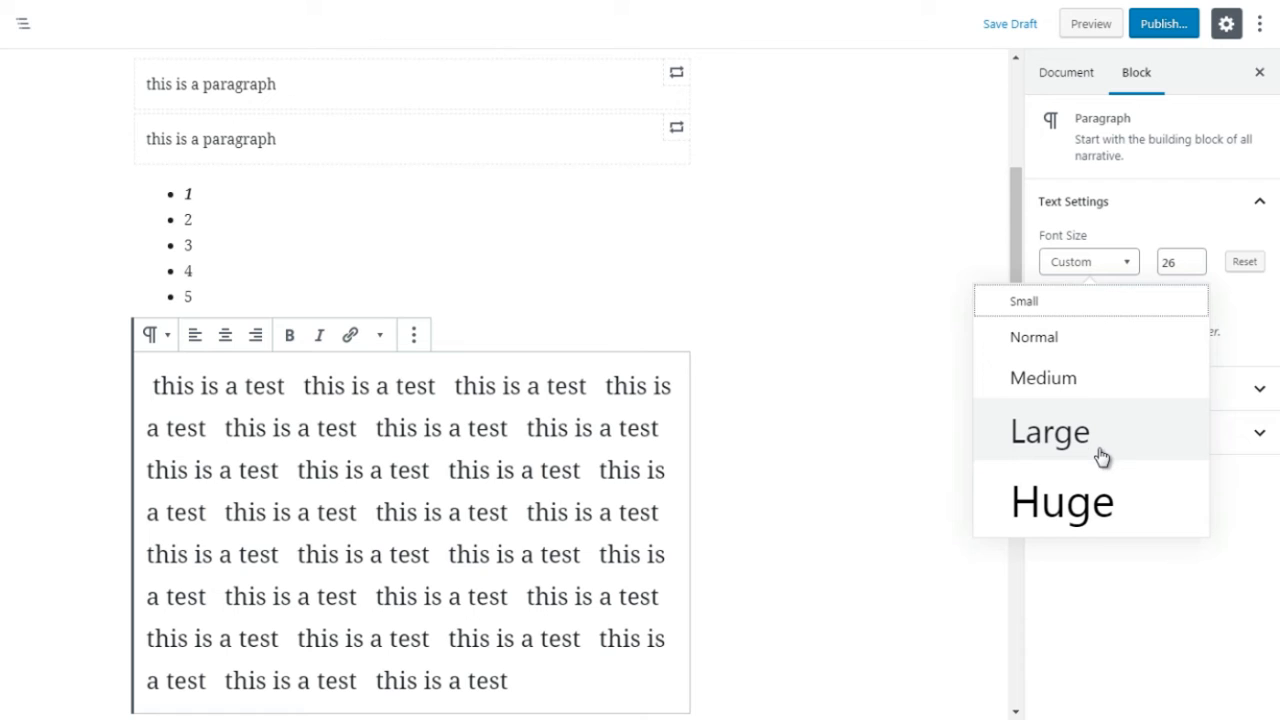
pyautogui.click(1100, 492)
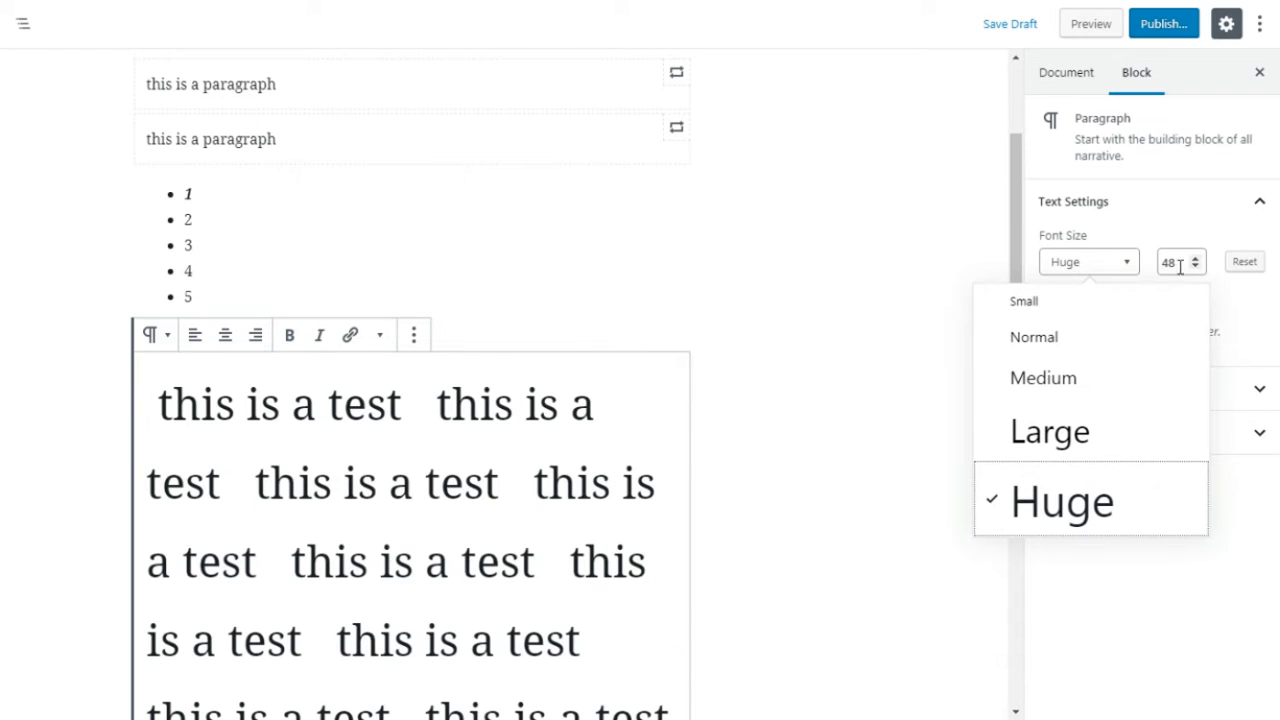
pyautogui.click(1075, 450)
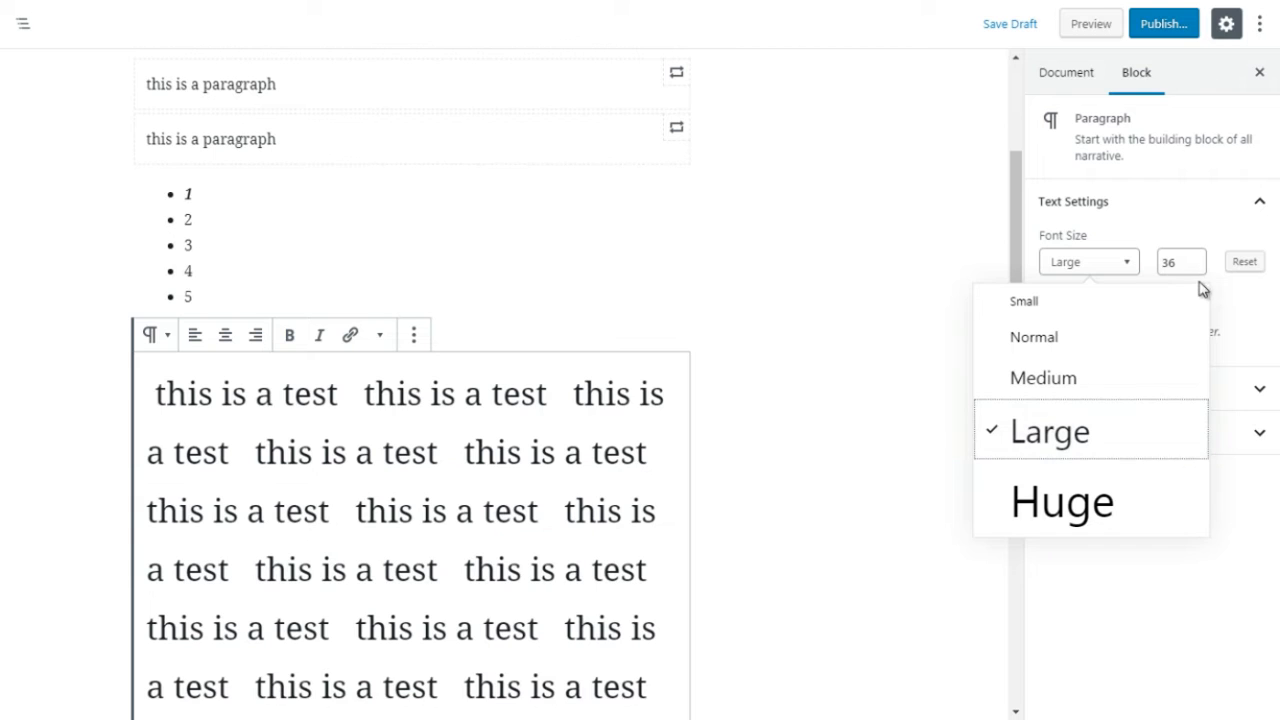
# Step: Apply the Huge font size to the test paragraph and reduce it to a custom size of 39
pyautogui.click(1080, 526)
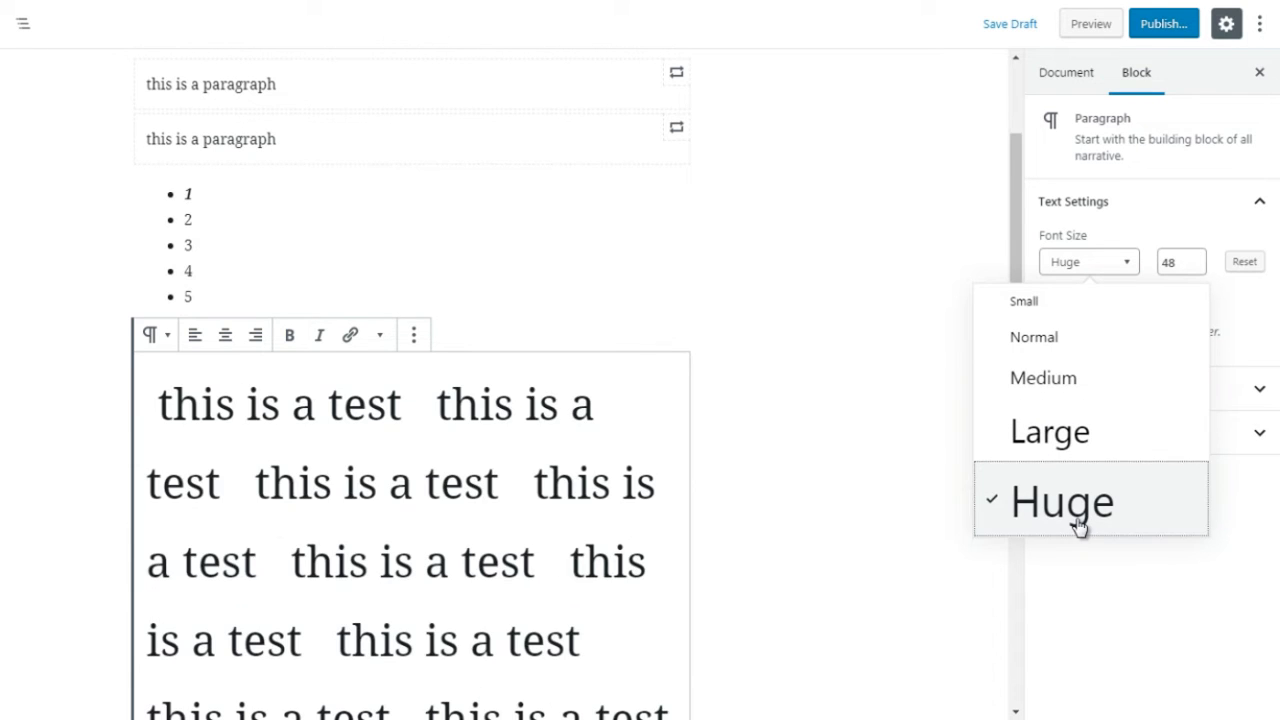
pyautogui.click(1176, 260)
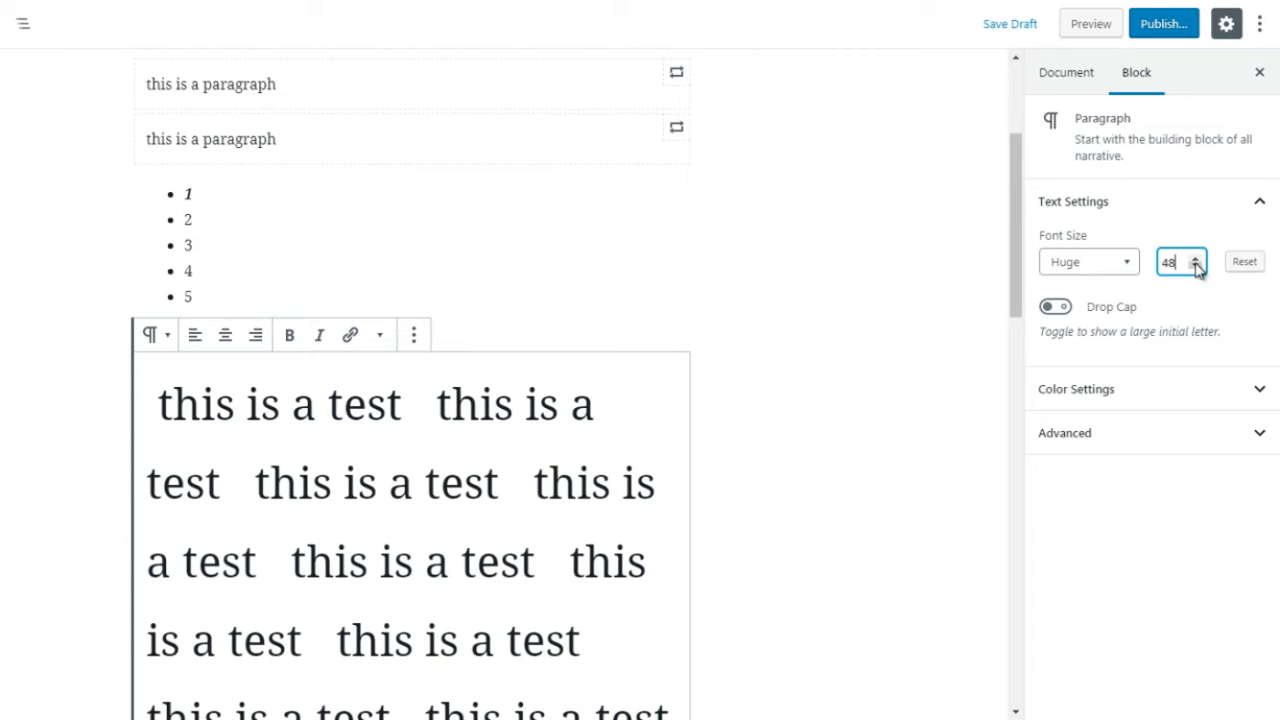
pyautogui.click(1197, 267)
pyautogui.click(1197, 267)
pyautogui.click(1197, 267)
pyautogui.click(1197, 267)
pyautogui.click(1197, 267)
pyautogui.click(1197, 267)
pyautogui.click(1197, 267)
pyautogui.click(1197, 267)
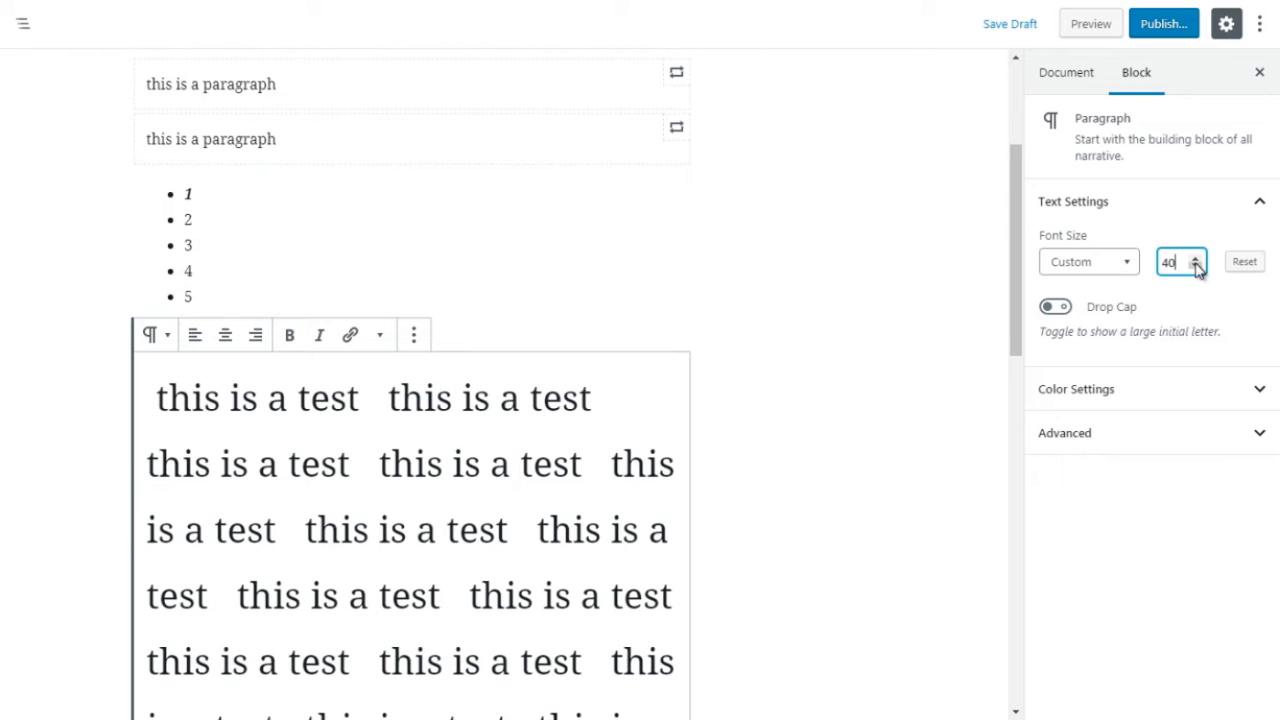
pyautogui.click(1197, 267)
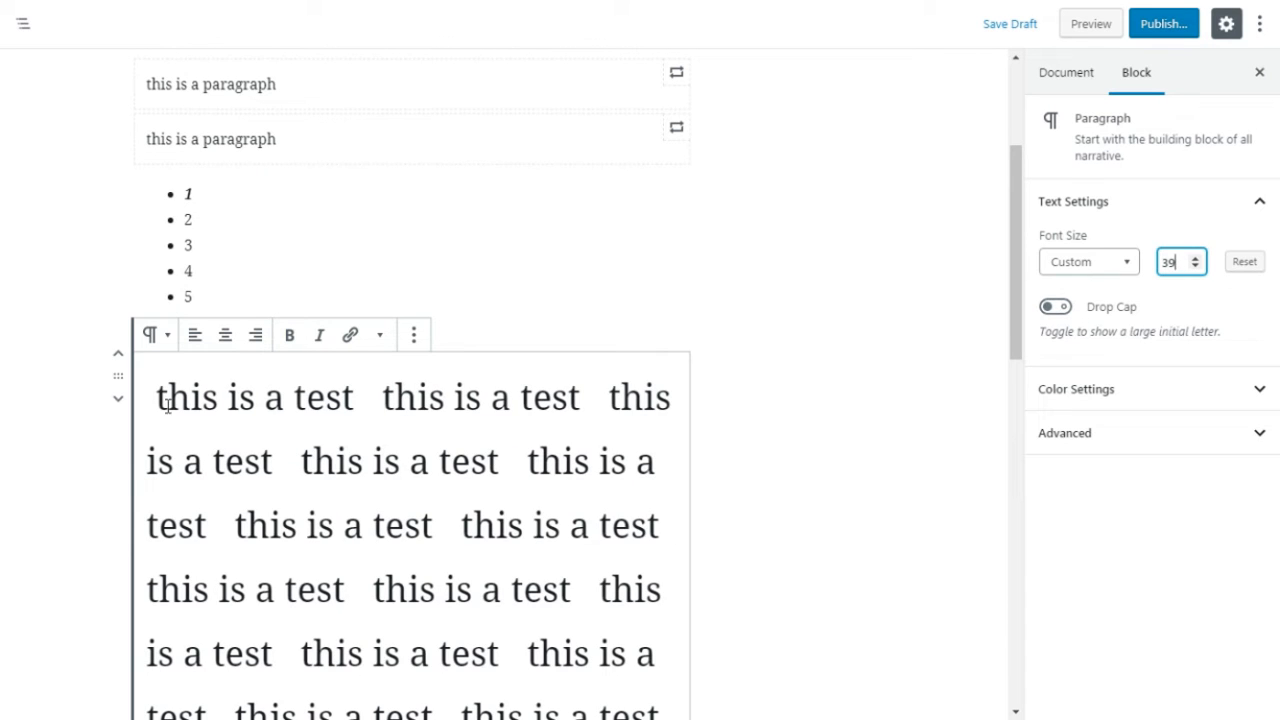
# Step: Turn on the drop cap for the test paragraph and check the enlarged initial letter by deselecting and reselecting it
pyautogui.moveTo(167, 402); pyautogui.dragTo(153, 402)
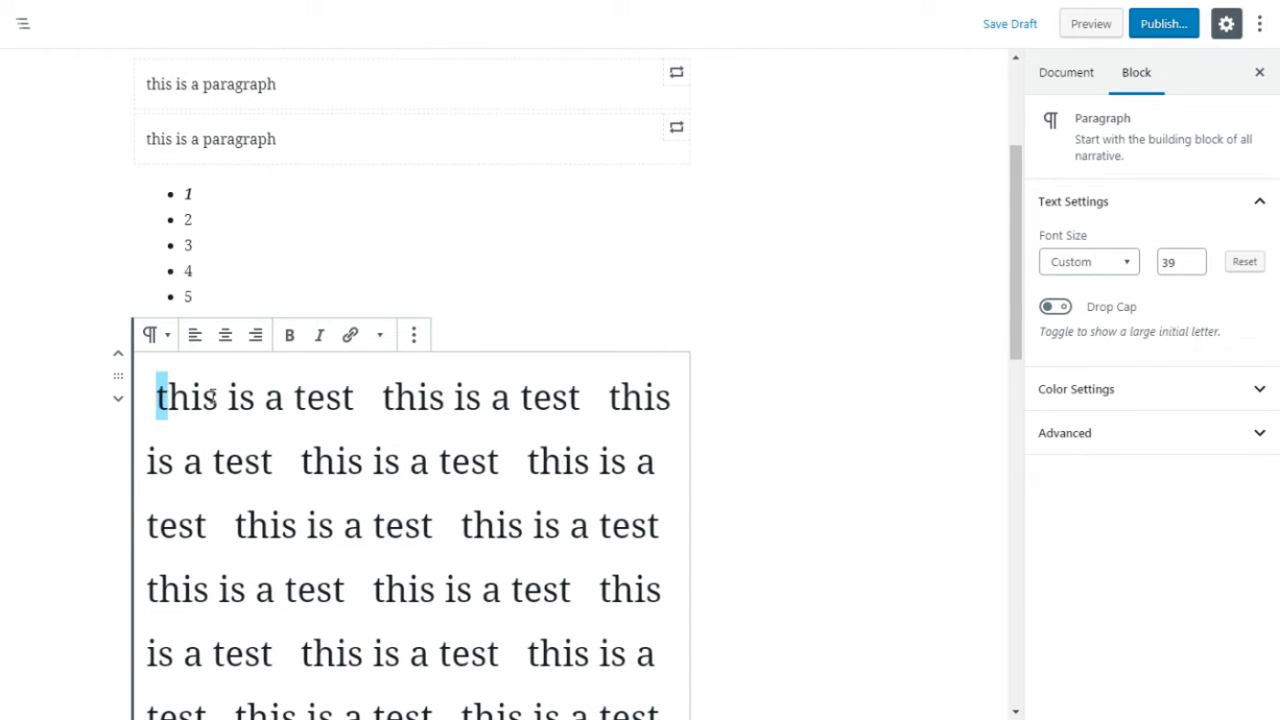
pyautogui.click(1055, 308)
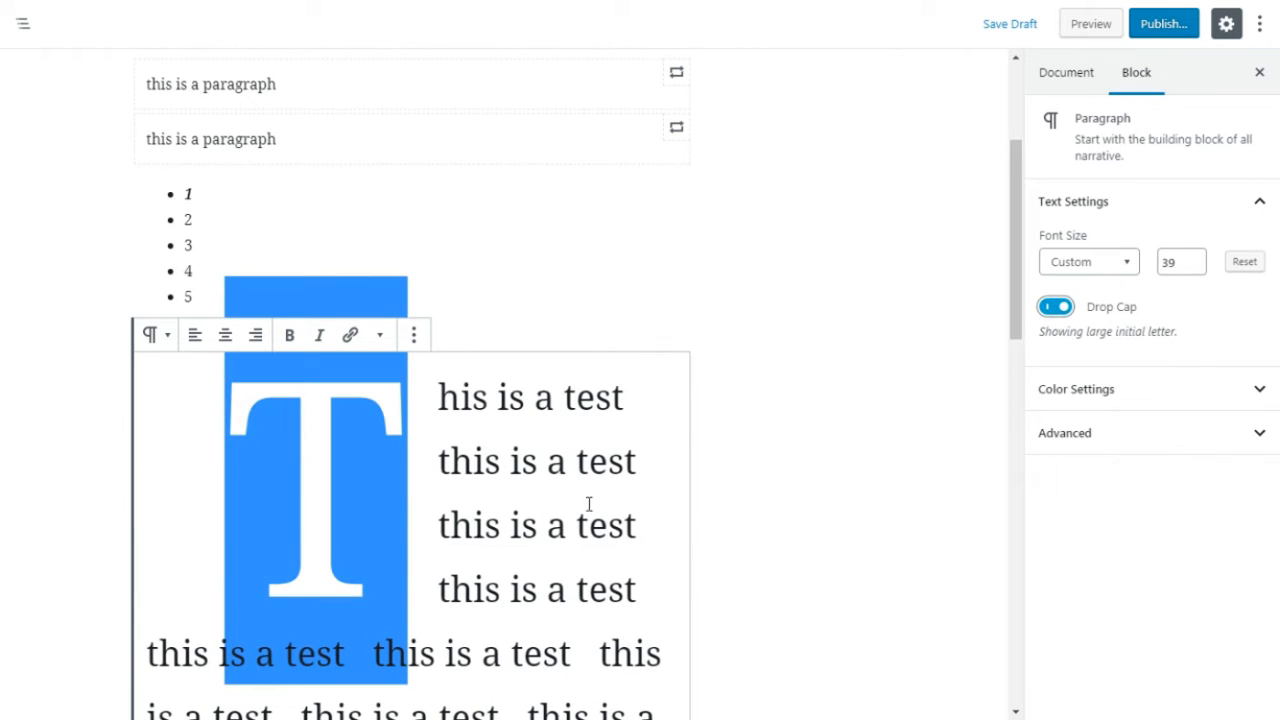
pyautogui.click(430, 466)
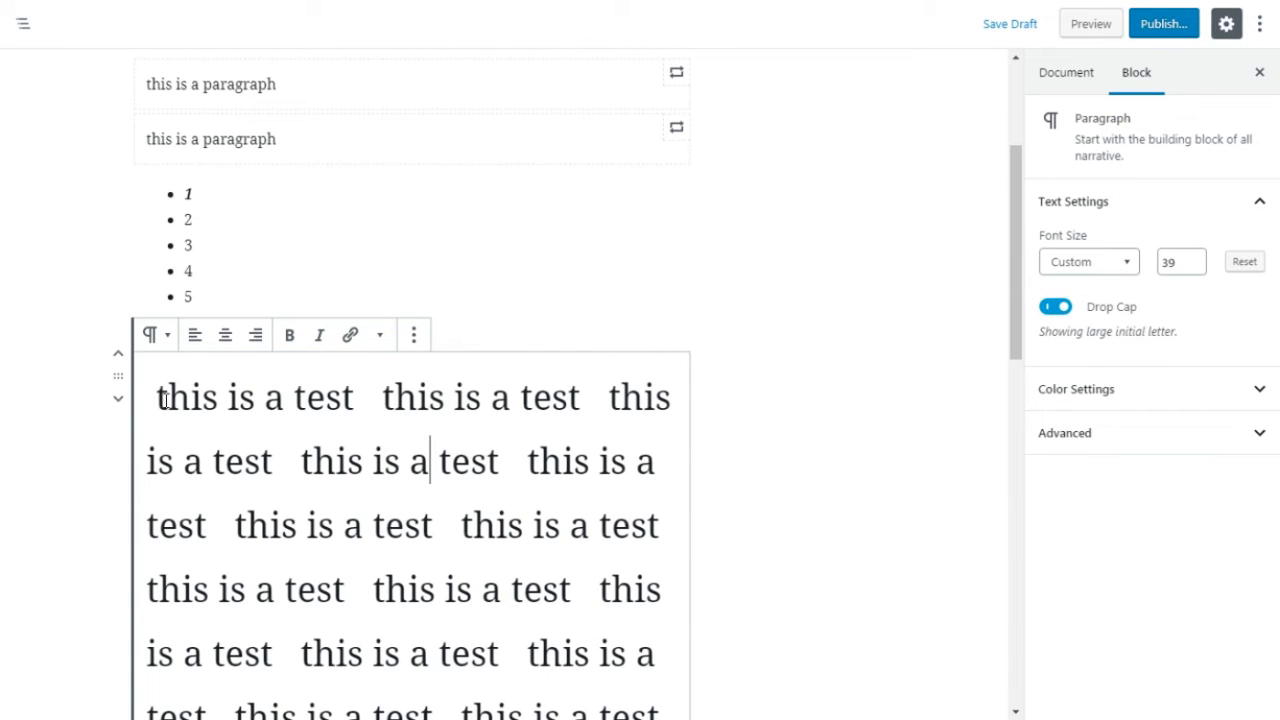
pyautogui.moveTo(167, 400); pyautogui.dragTo(149, 399)
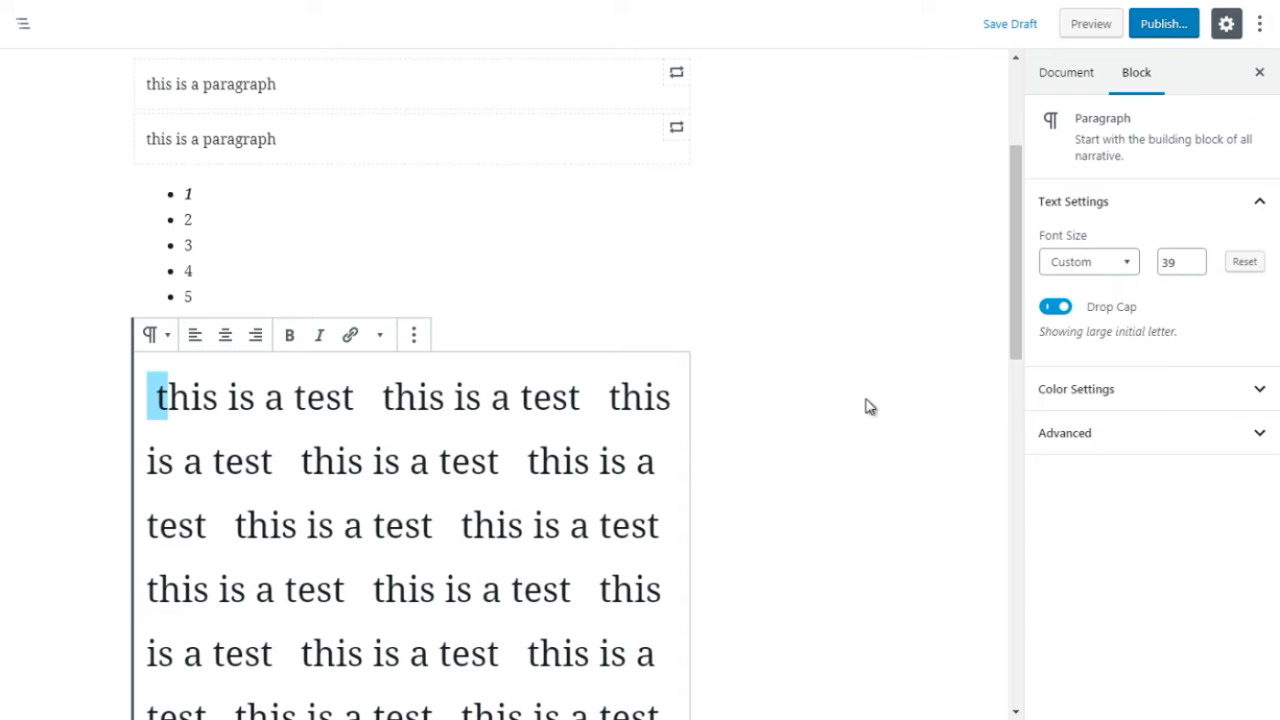
pyautogui.click(471, 441)
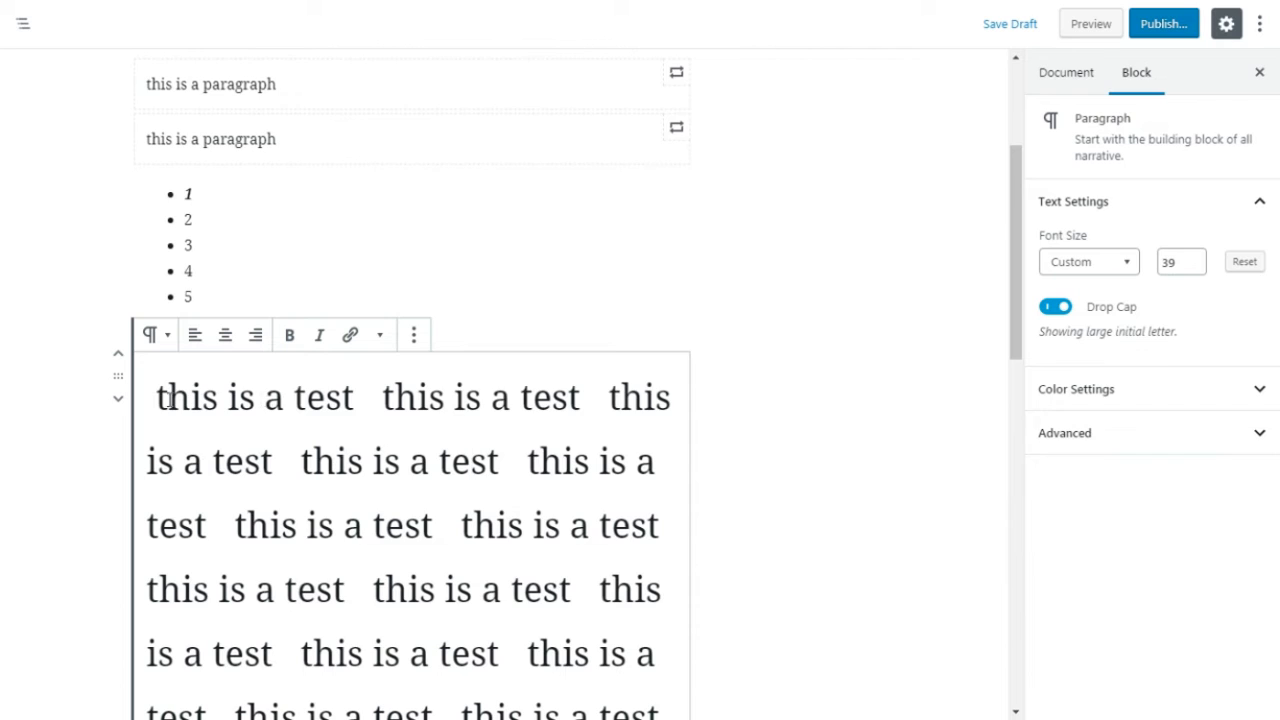
pyautogui.moveTo(169, 400); pyautogui.dragTo(157, 397)
# Step: Try pink, orange, red and very light gray background colors on the test paragraph, ending with very light gray
pyautogui.click(1068, 398)
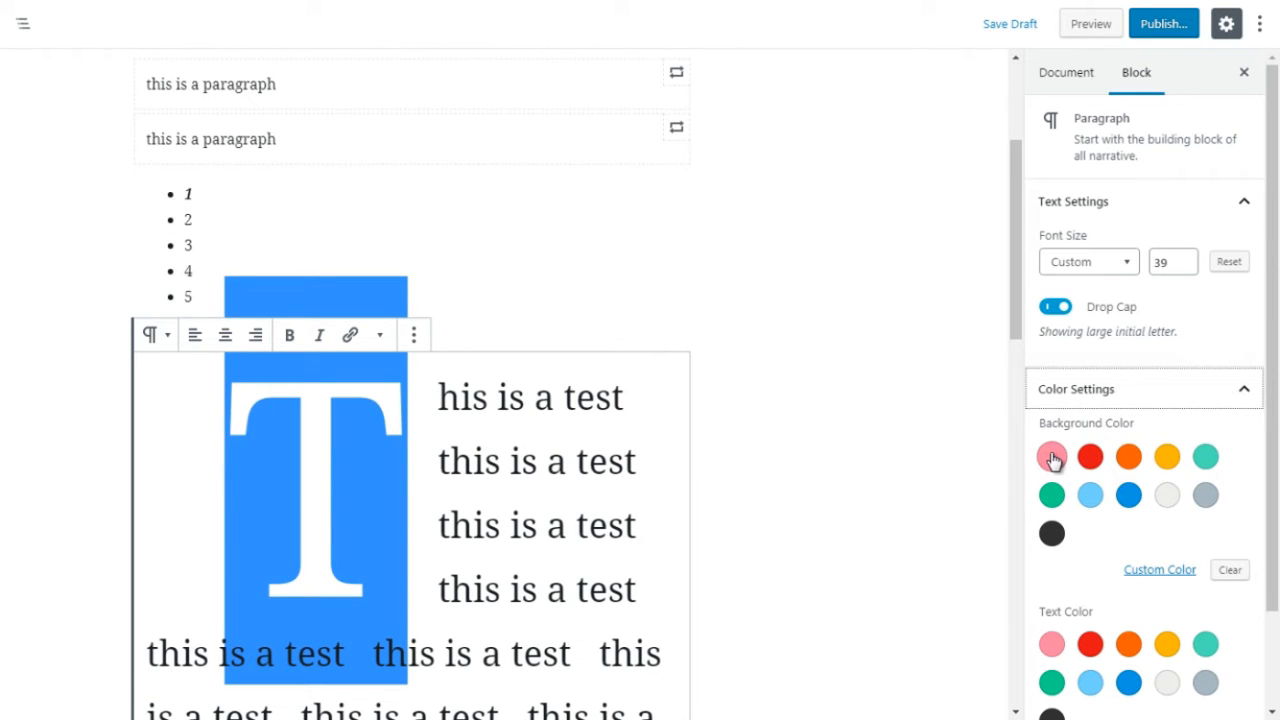
pyautogui.click(1053, 459)
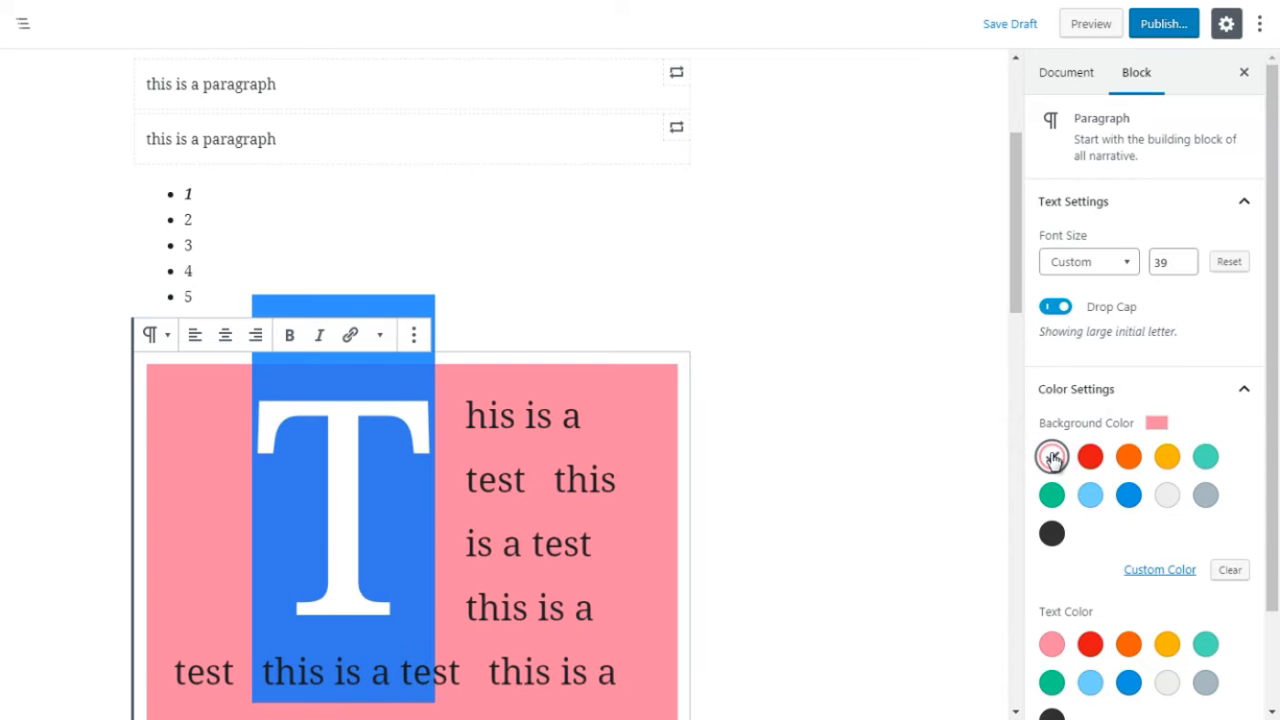
pyautogui.moveTo(1014, 294); pyautogui.dragTo(1024, 376)
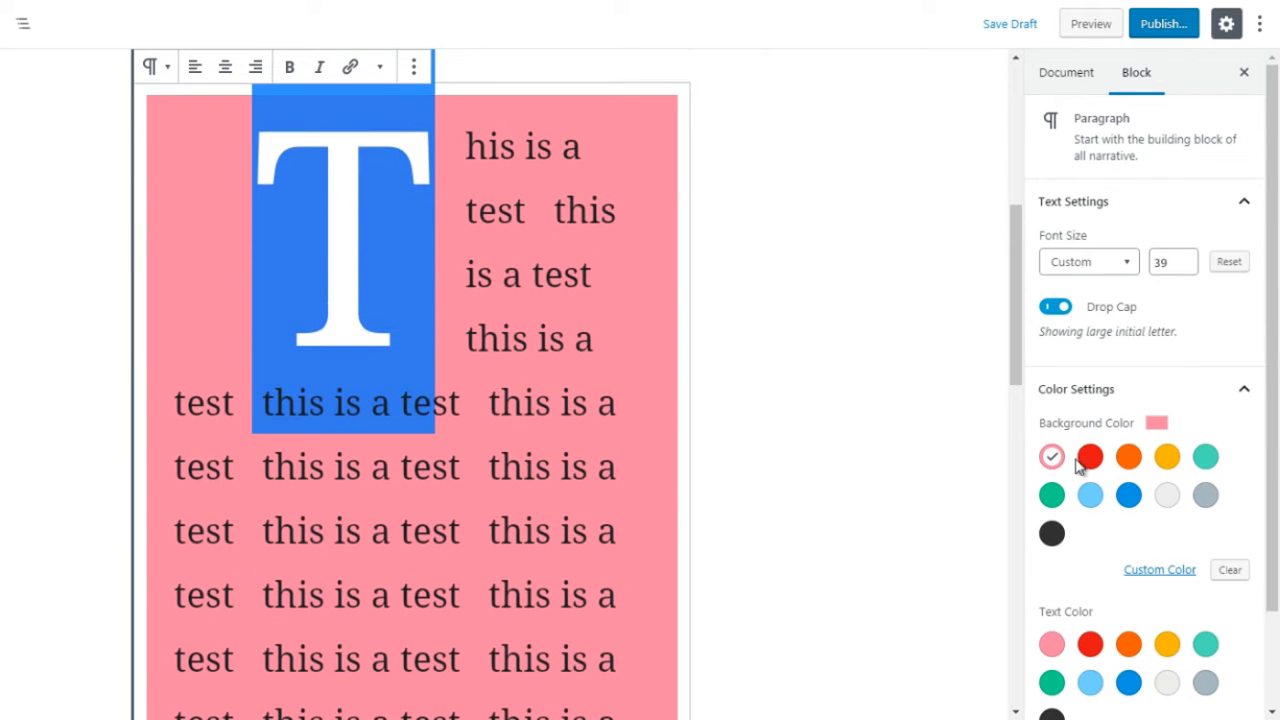
pyautogui.click(1130, 459)
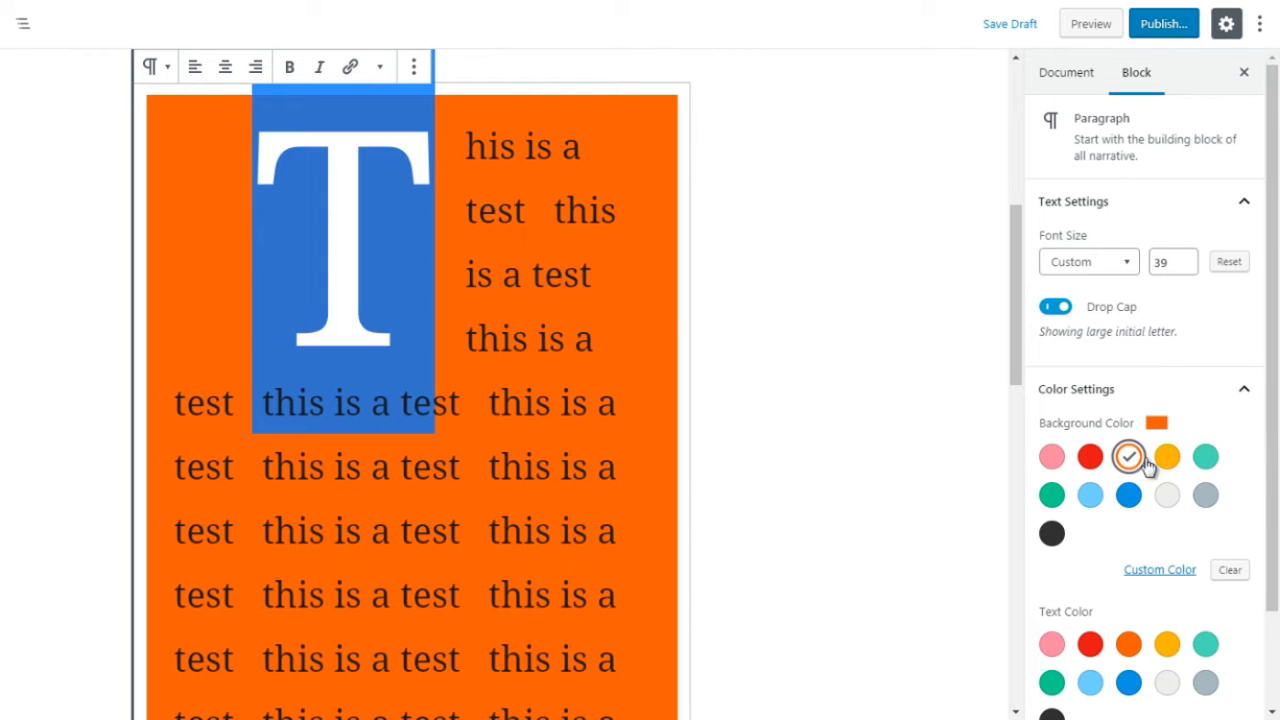
pyautogui.click(1168, 497)
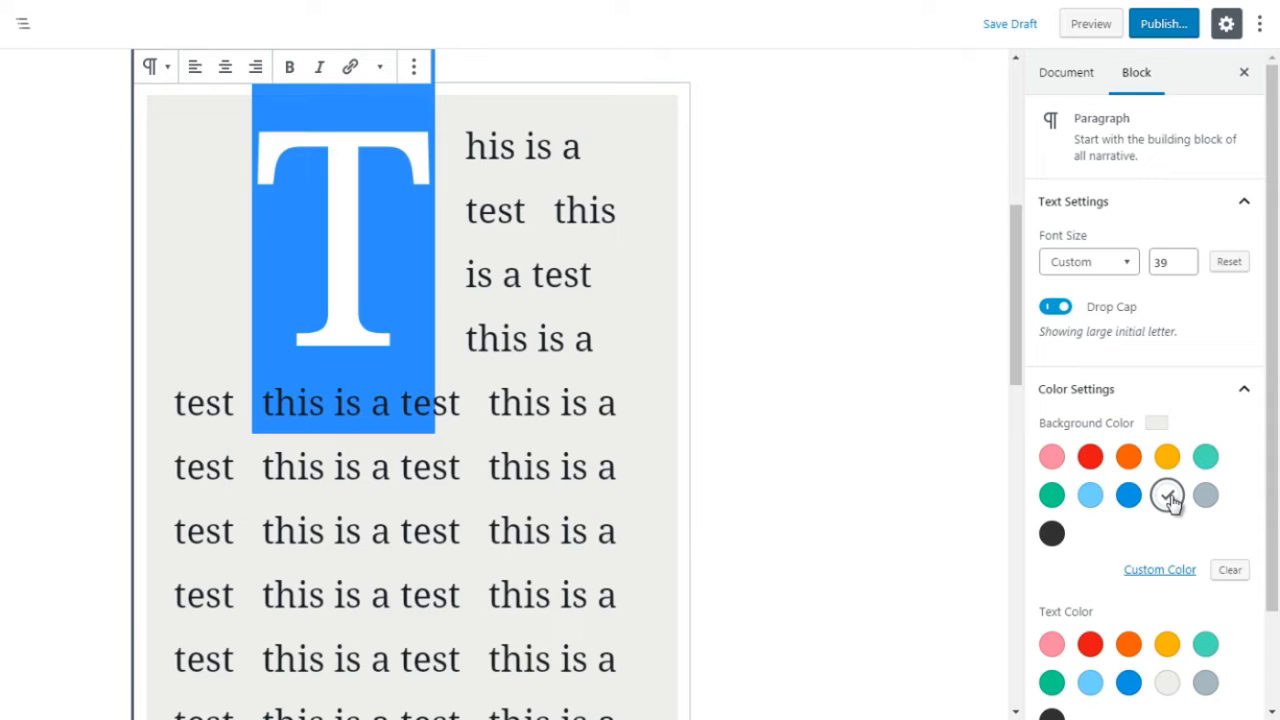
pyautogui.click(1053, 461)
pyautogui.click(1090, 460)
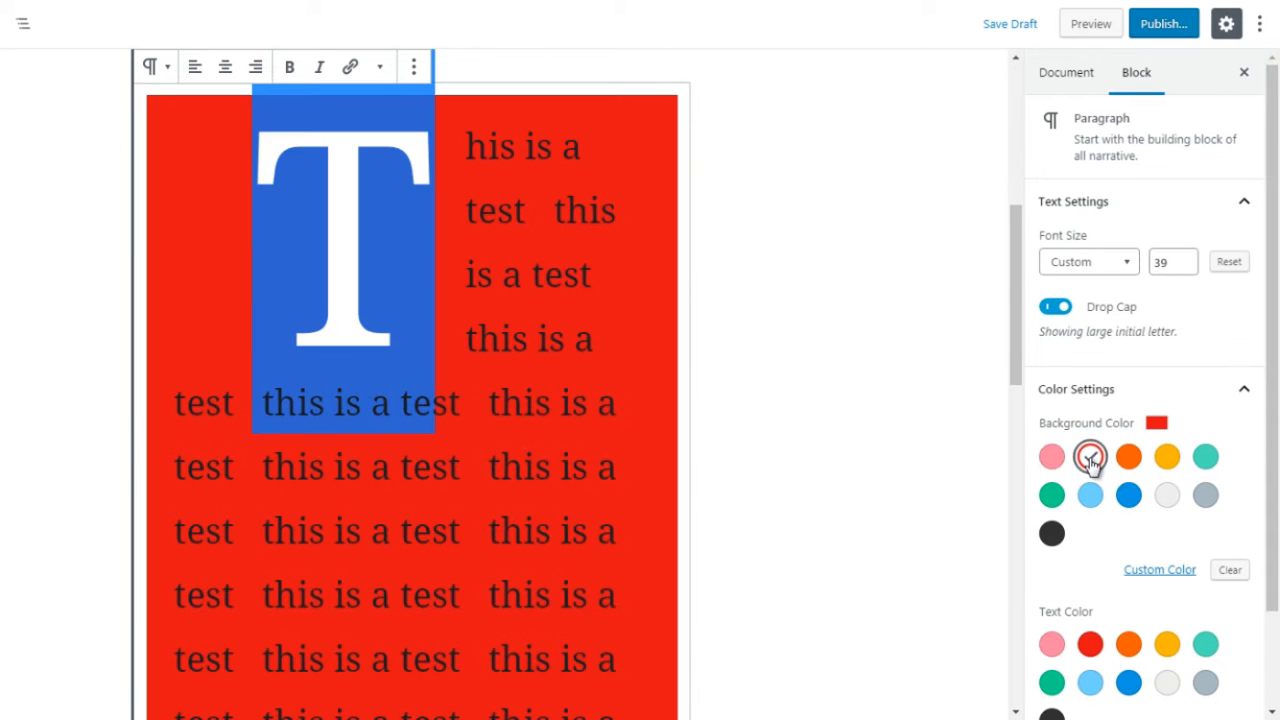
pyautogui.click(1051, 460)
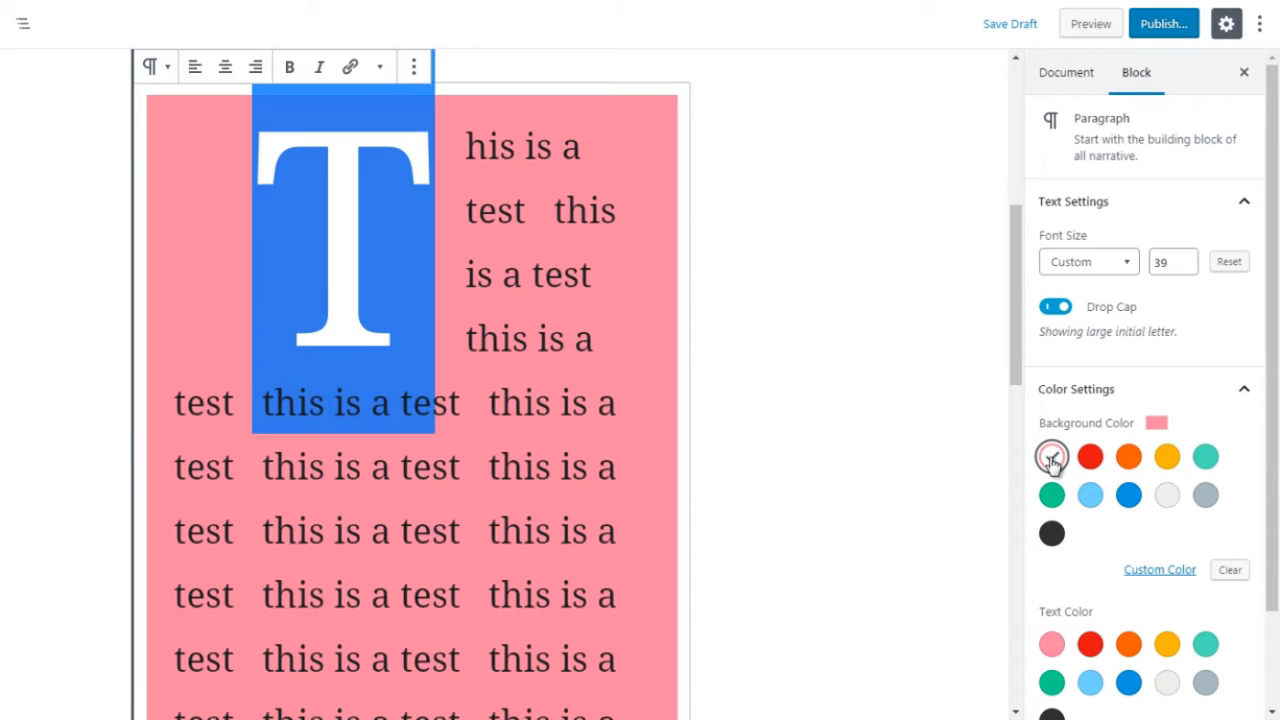
pyautogui.click(1168, 496)
# Step: Try red and blue preset text colors on the test paragraph
pyautogui.moveTo(1275, 346); pyautogui.dragTo(1275, 405)
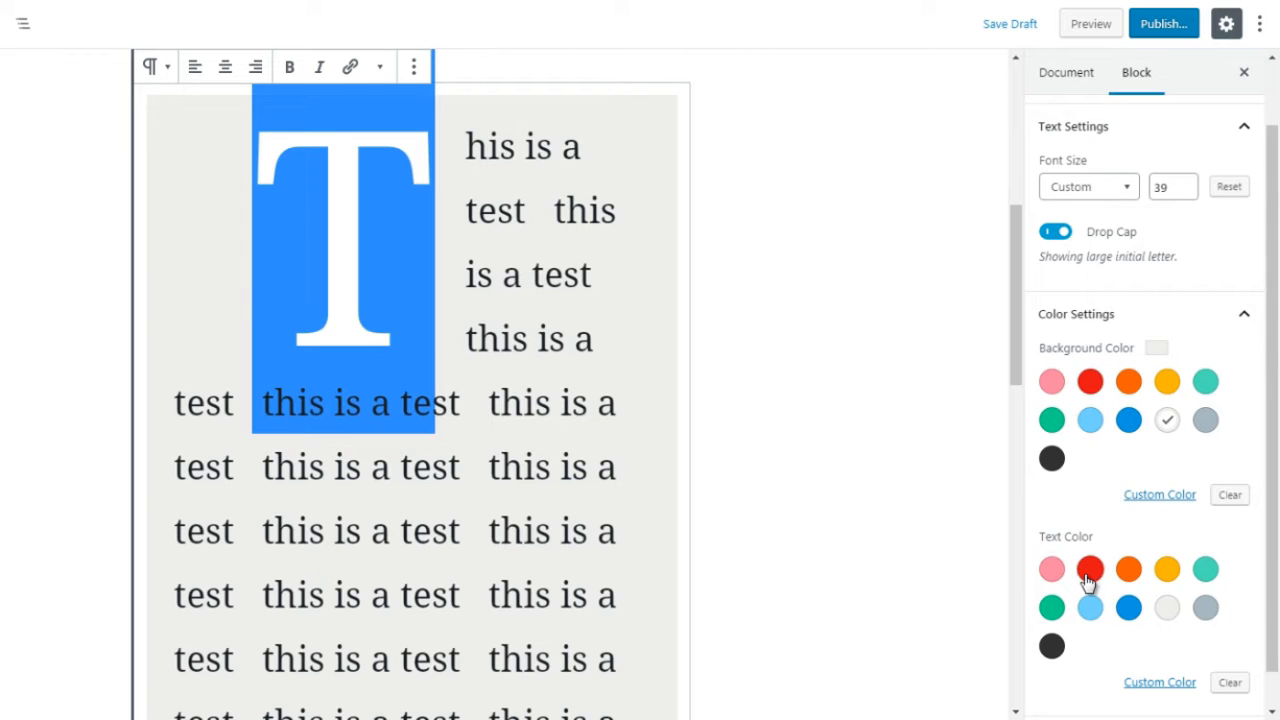
pyautogui.click(1088, 577)
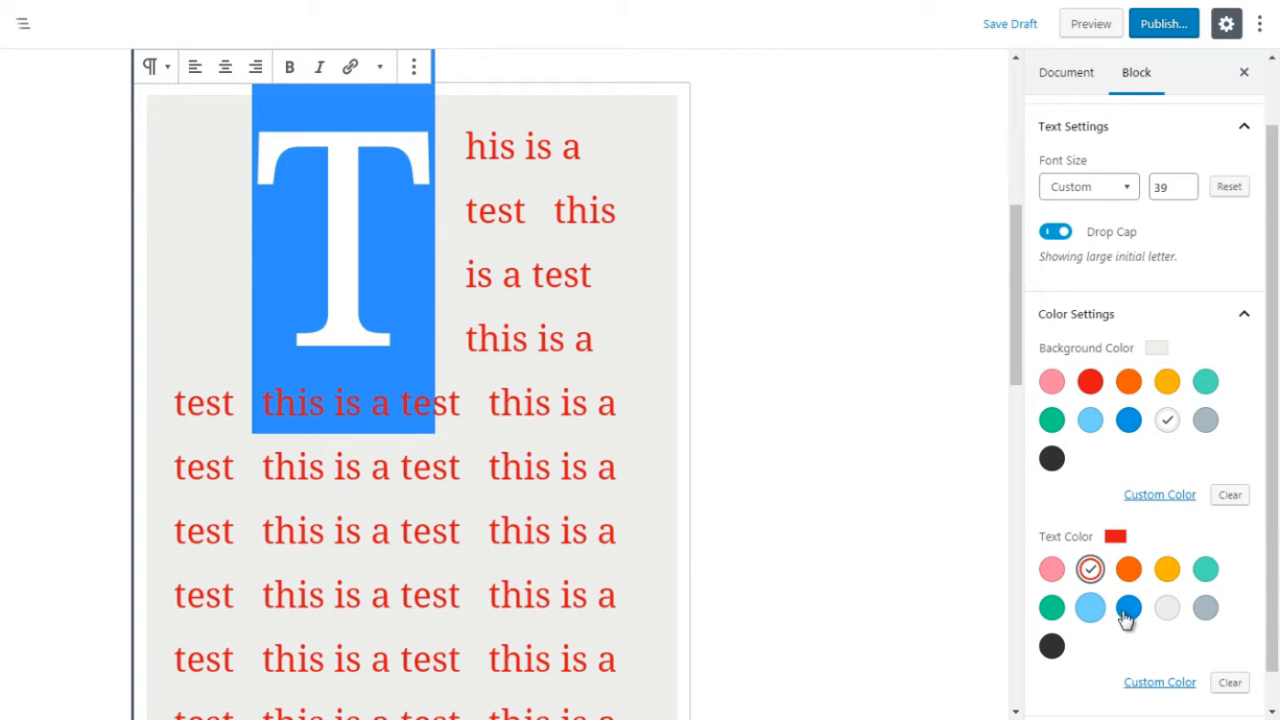
pyautogui.click(1127, 610)
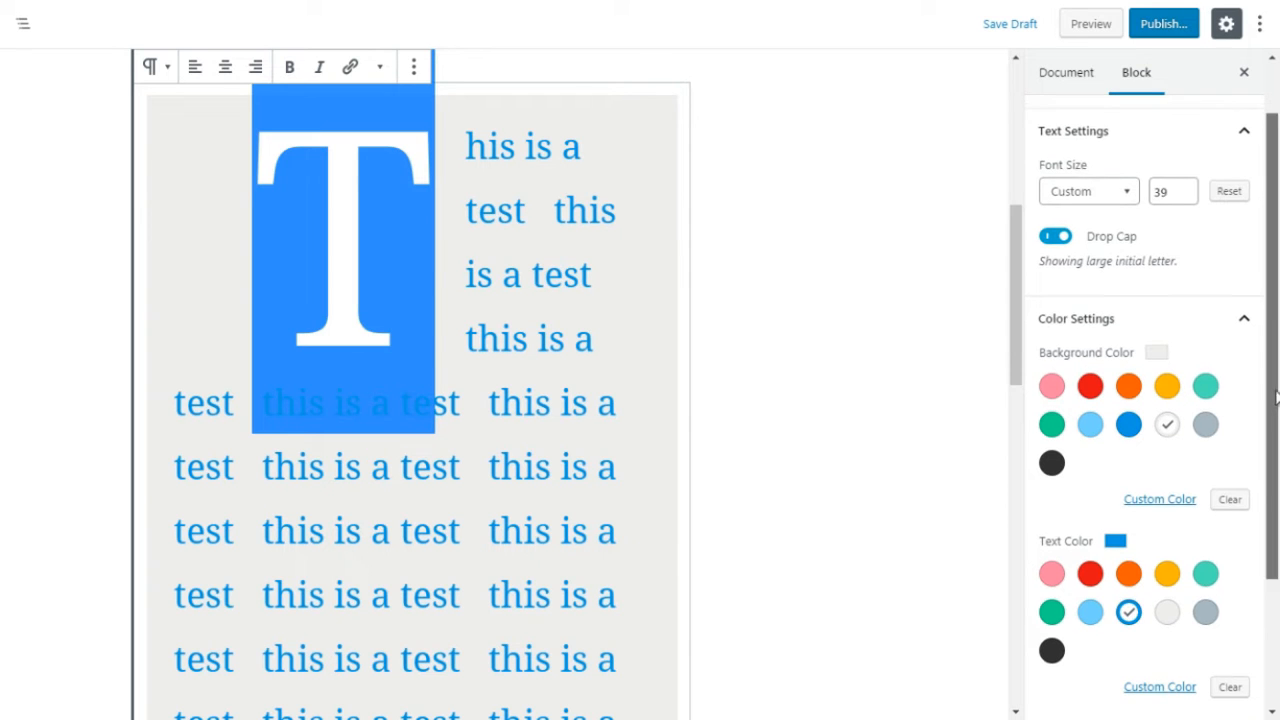
# Step: Clear the paragraph's preset background color and apply a custom very pale blue background
pyautogui.moveTo(1275, 408); pyautogui.dragTo(1237, 517)
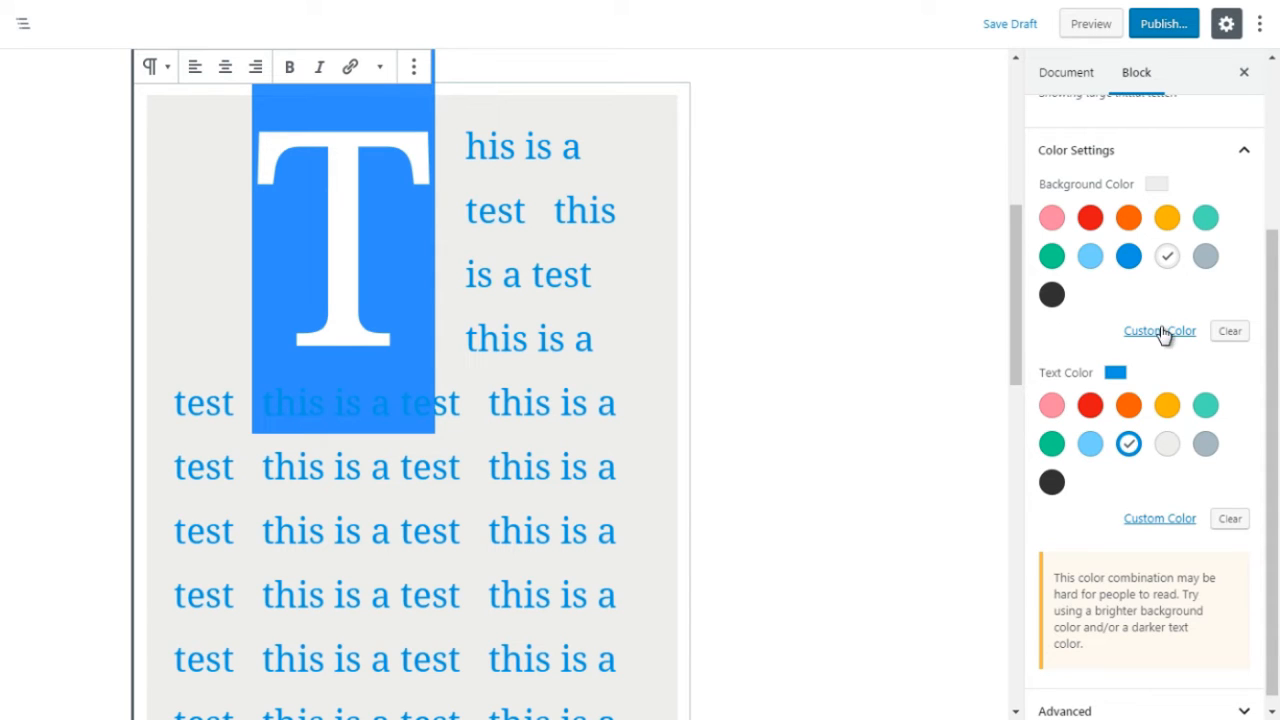
pyautogui.click(1232, 333)
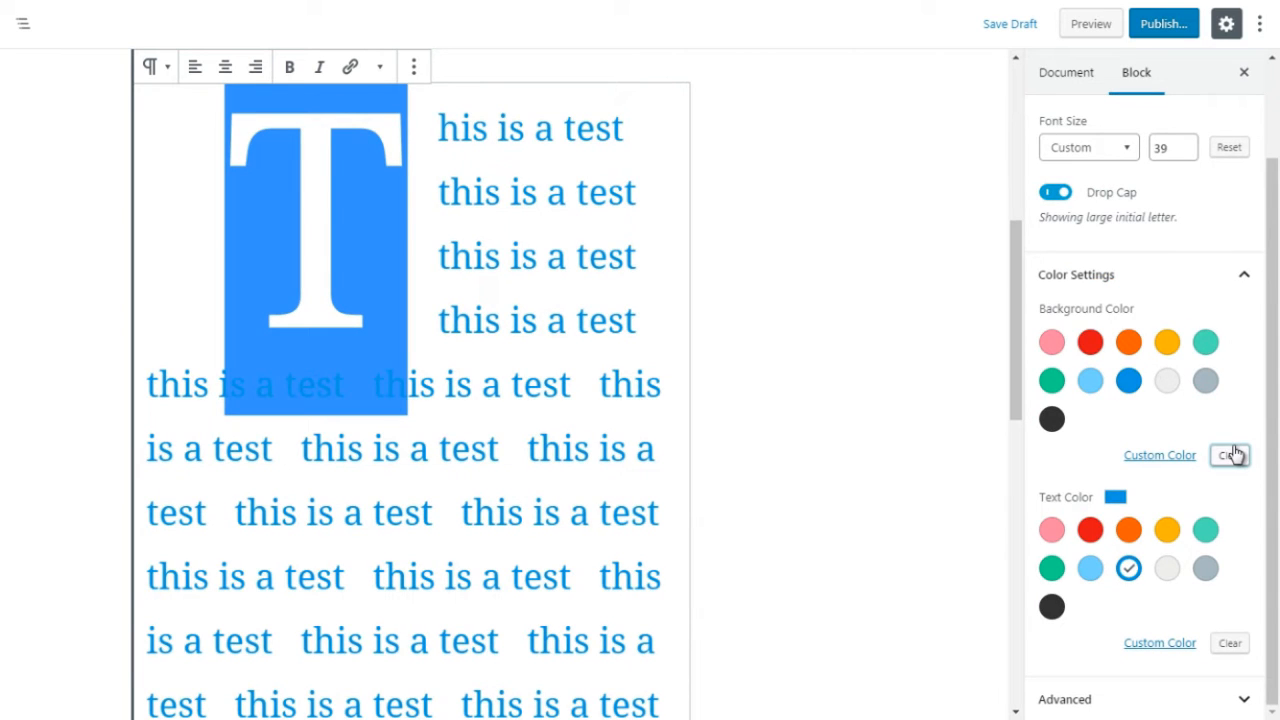
pyautogui.click(1157, 458)
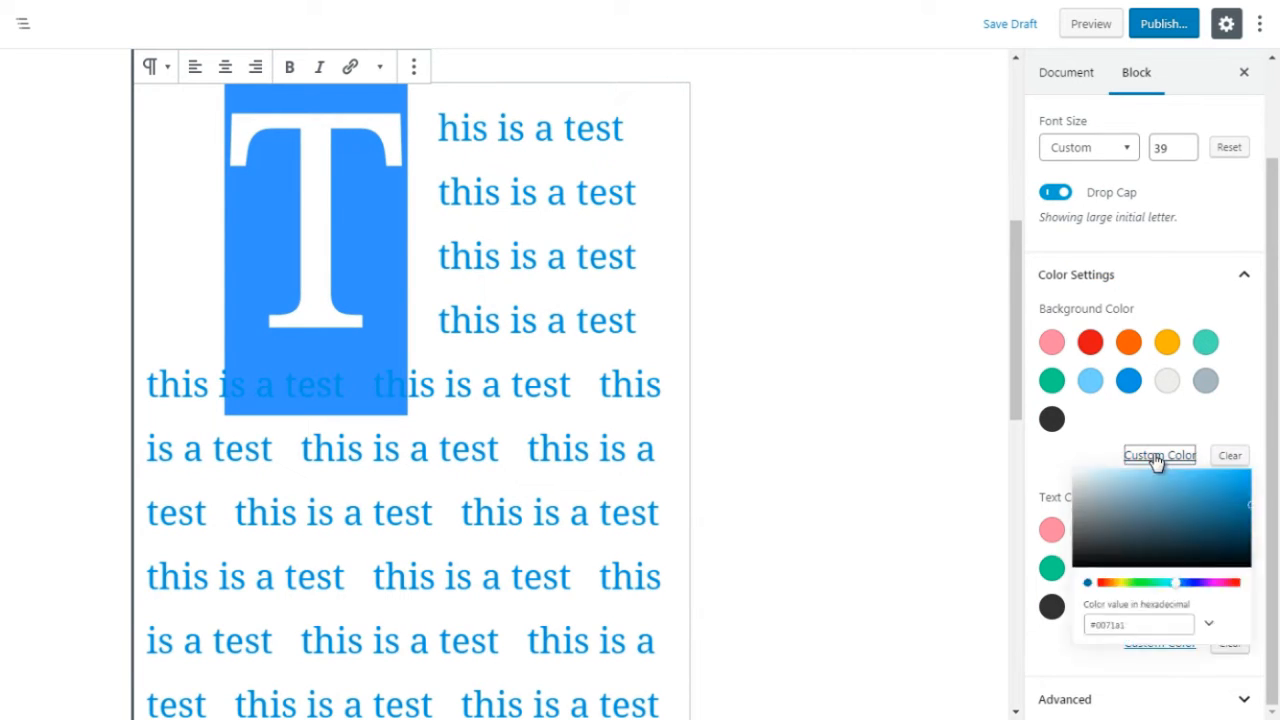
pyautogui.moveTo(1141, 491)
pyautogui.mouseDown()
pyautogui.moveTo(1108, 511)
pyautogui.moveTo(1173, 473)
pyautogui.moveTo(1227, 486)
pyautogui.mouseUp()
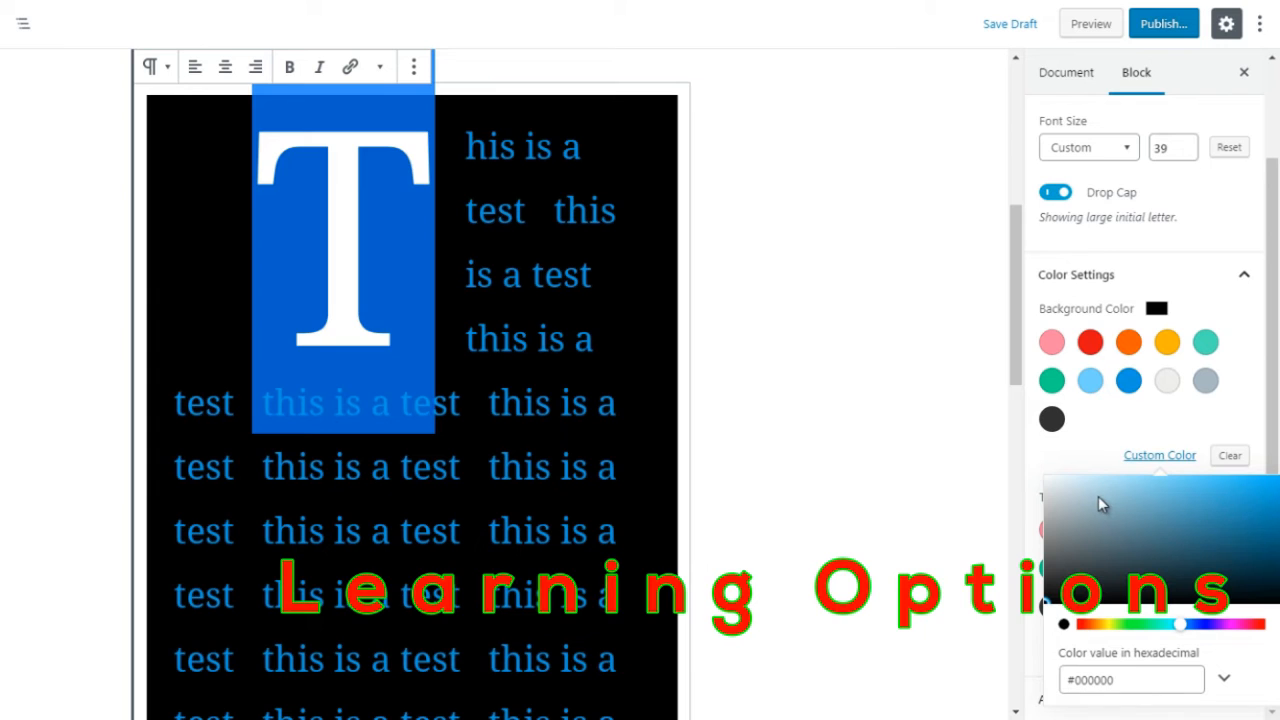
pyautogui.moveTo(1098, 496); pyautogui.dragTo(1051, 470)
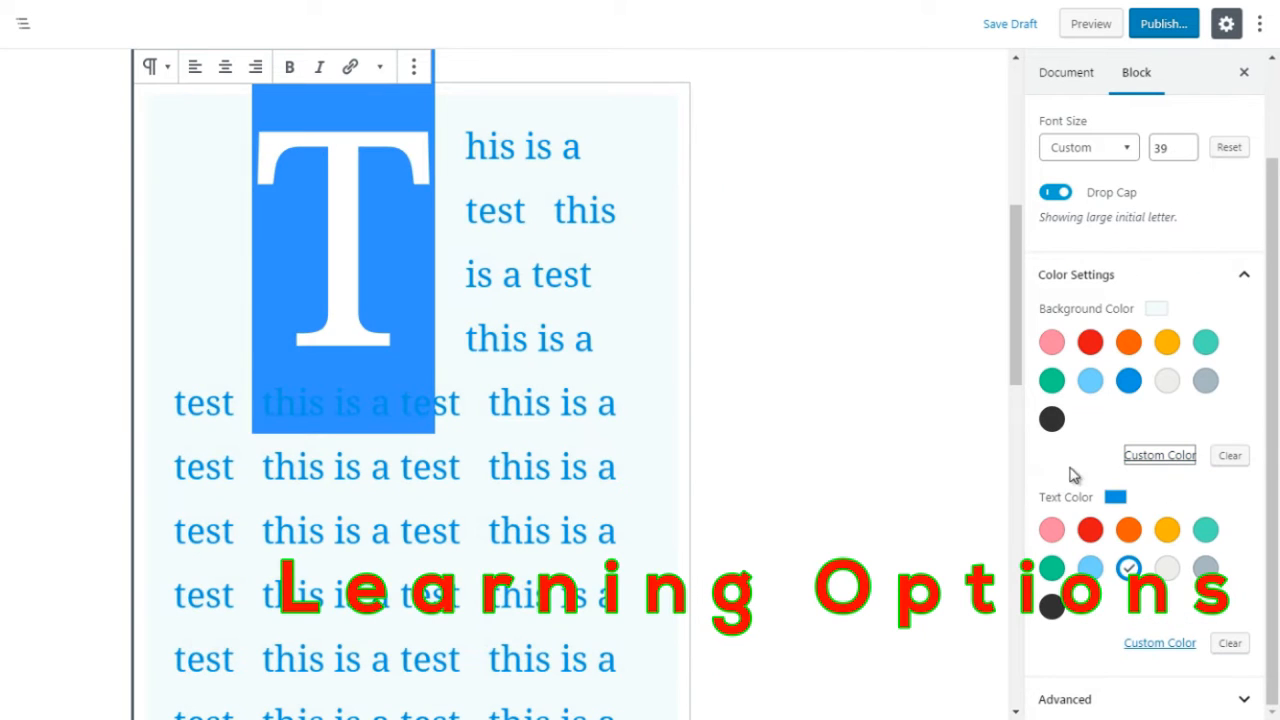
pyautogui.click(1070, 467)
# Step: Set the test paragraph's text to the custom dark navy color #051a26
pyautogui.moveTo(1272, 412); pyautogui.dragTo(1270, 465)
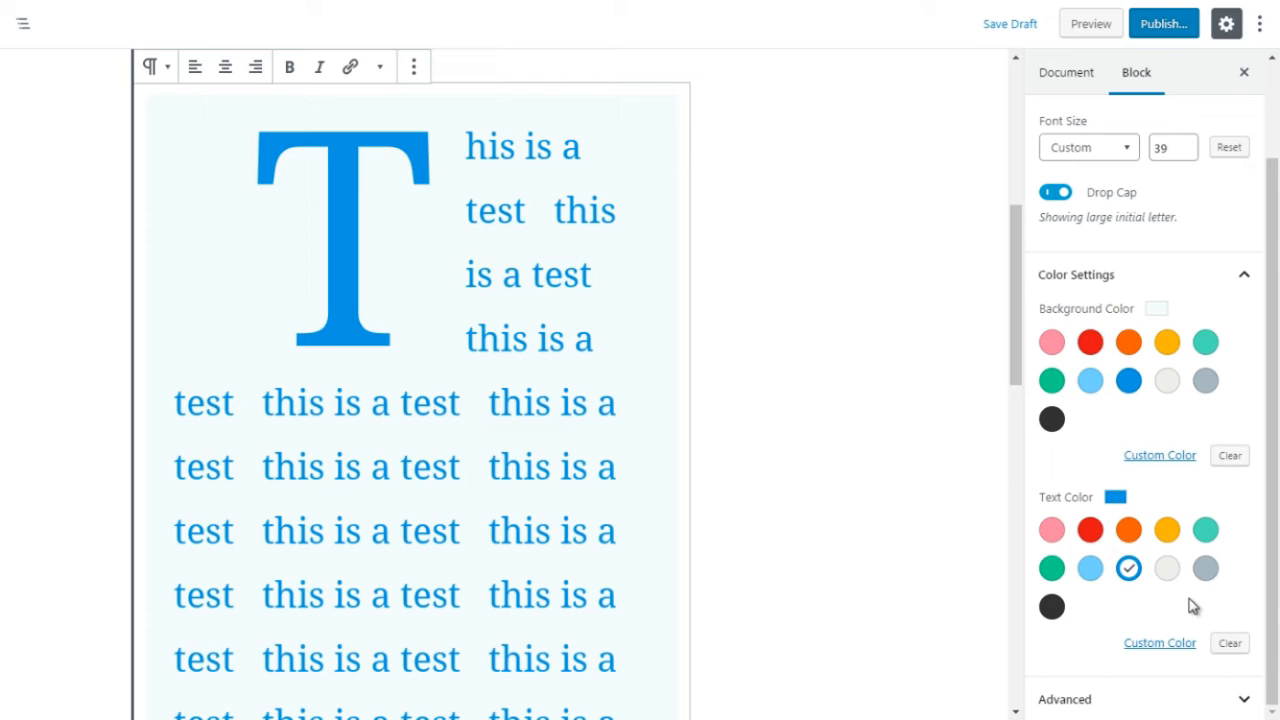
pyautogui.click(1158, 644)
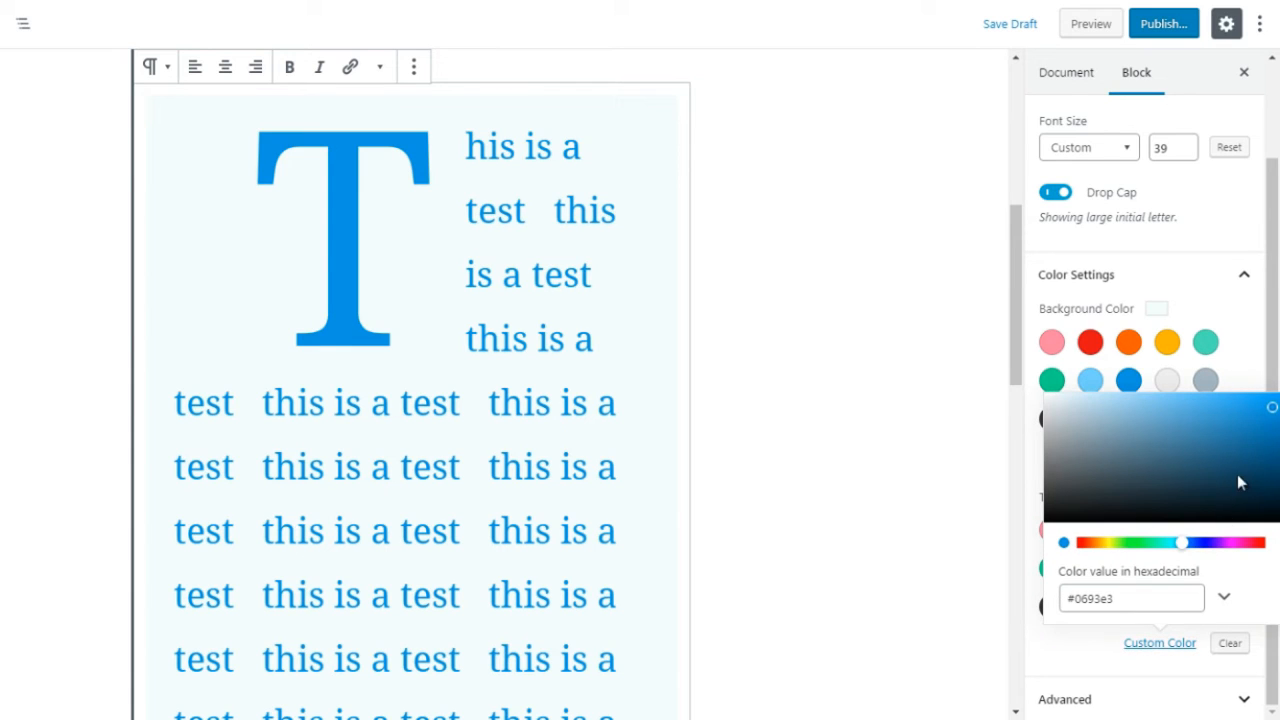
pyautogui.click(1170, 435)
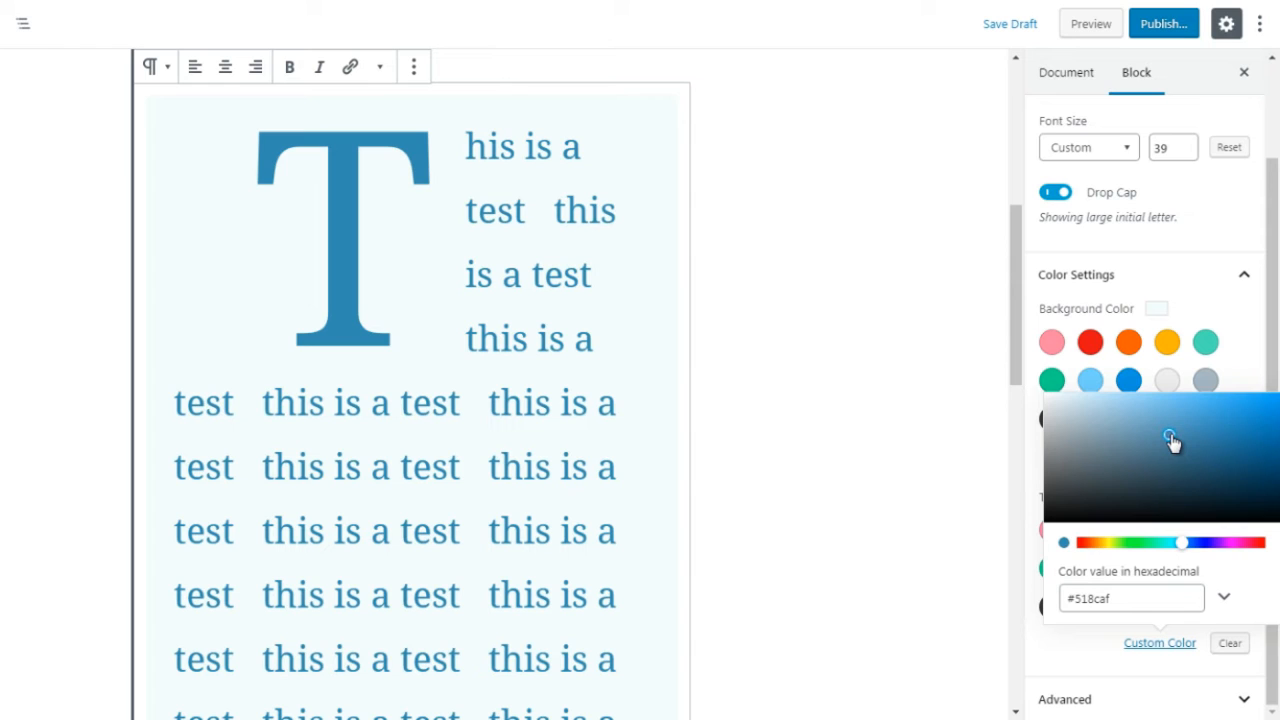
pyautogui.click(1252, 510)
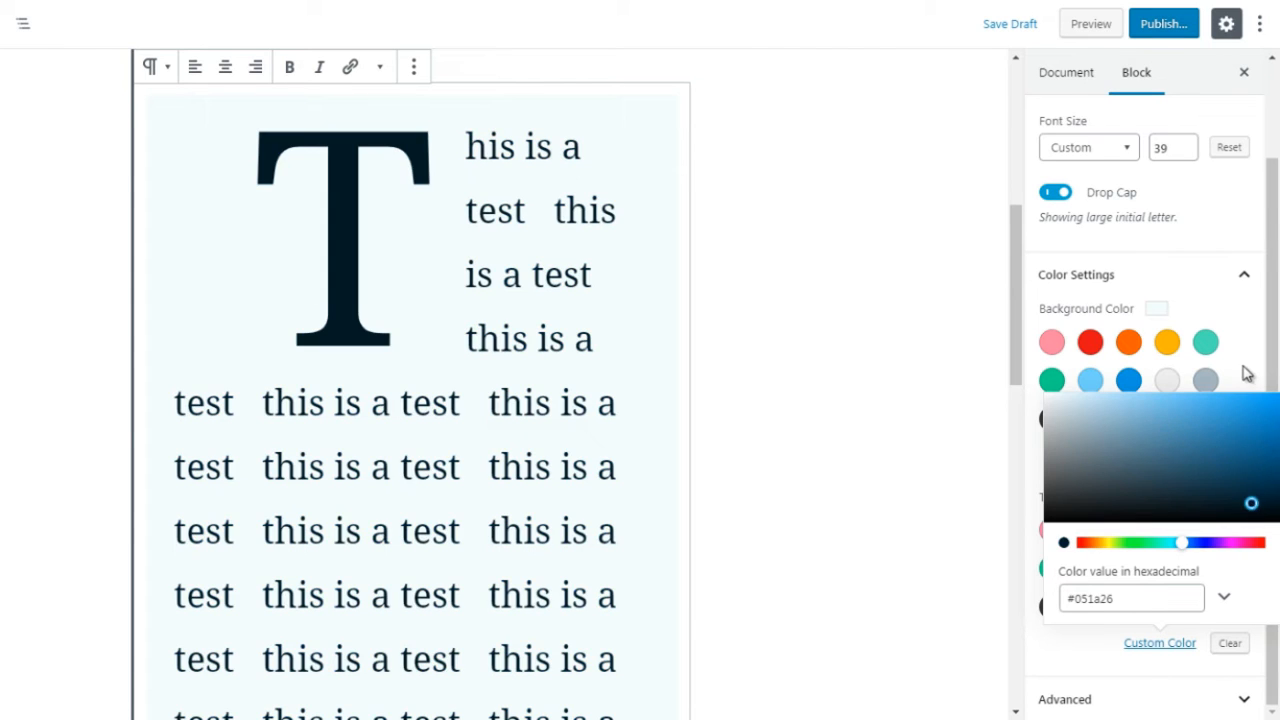
pyautogui.click(1247, 373)
# Step: Check the Additional CSS Class option in the paragraph's advanced settings
pyautogui.moveTo(1266, 467); pyautogui.dragTo(1266, 475)
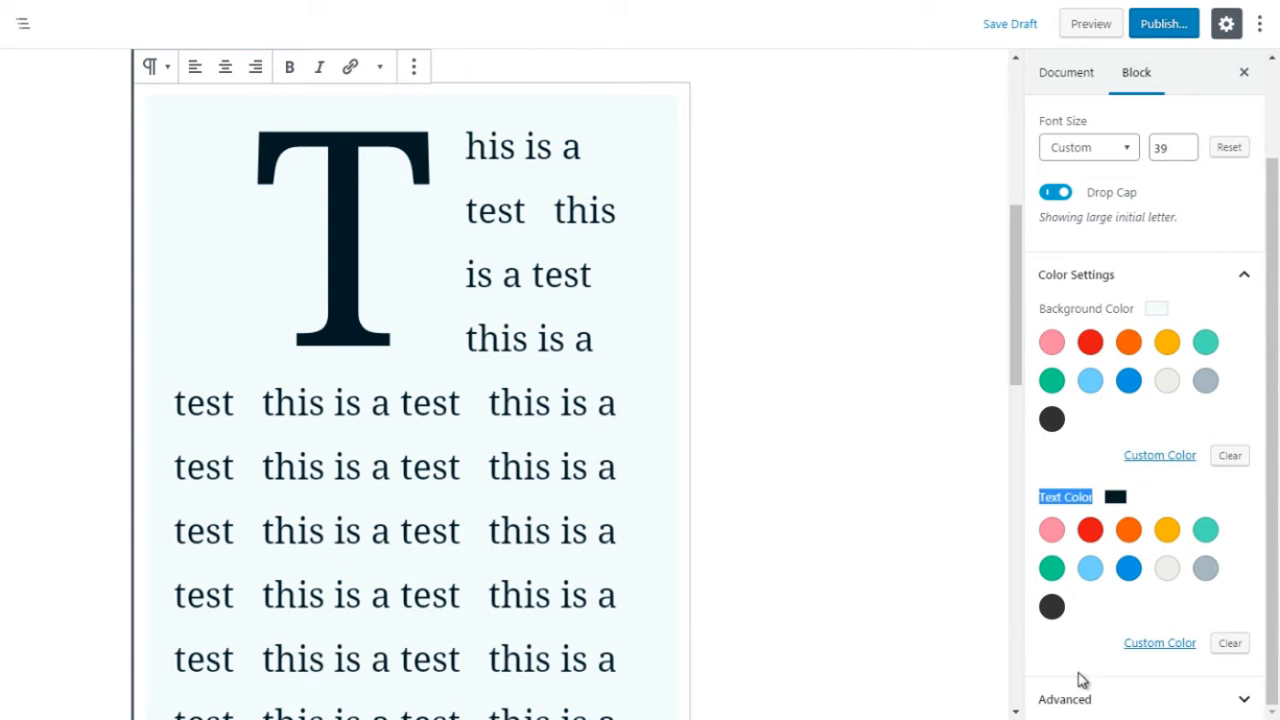
pyautogui.click(1061, 690)
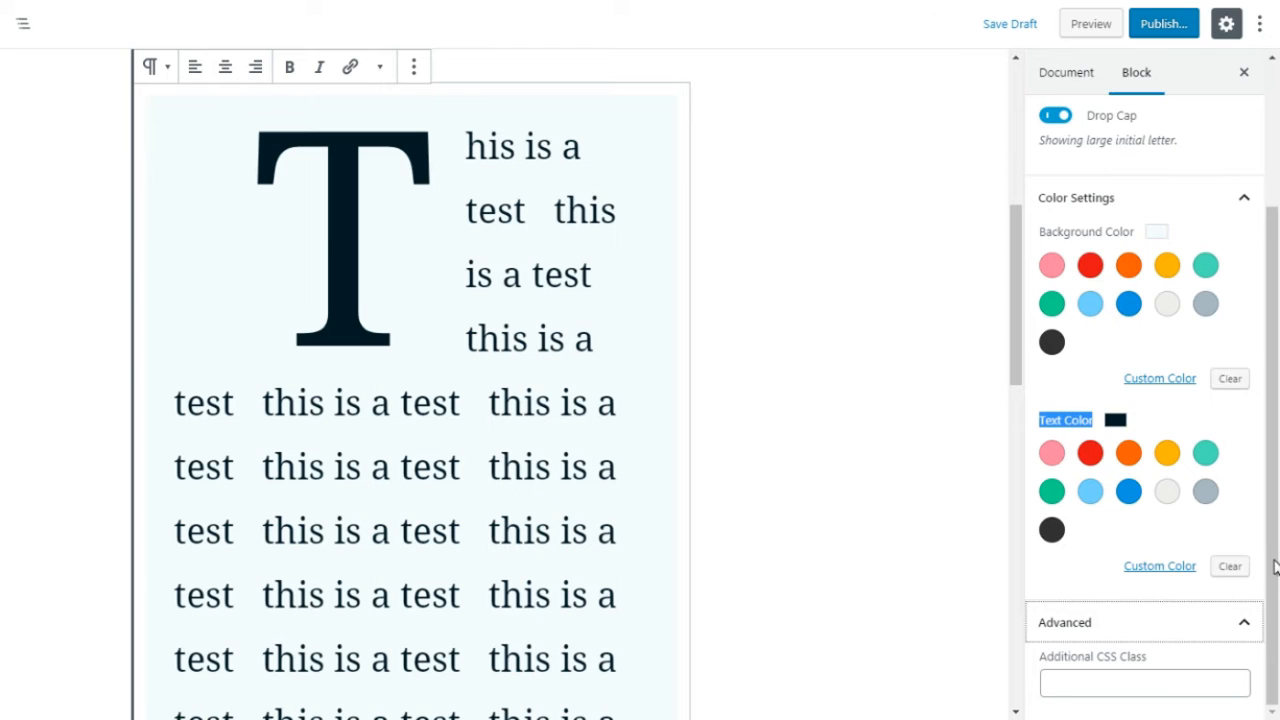
pyautogui.click(1110, 678)
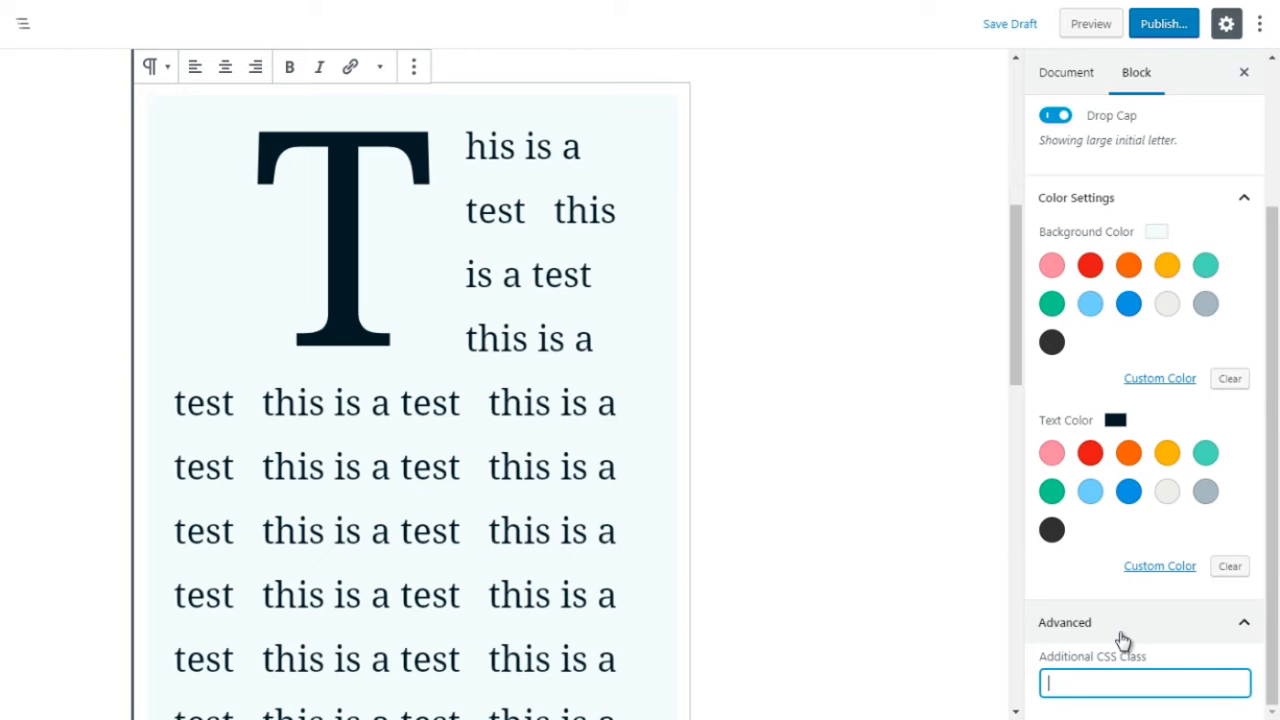
pyautogui.click(1120, 633)
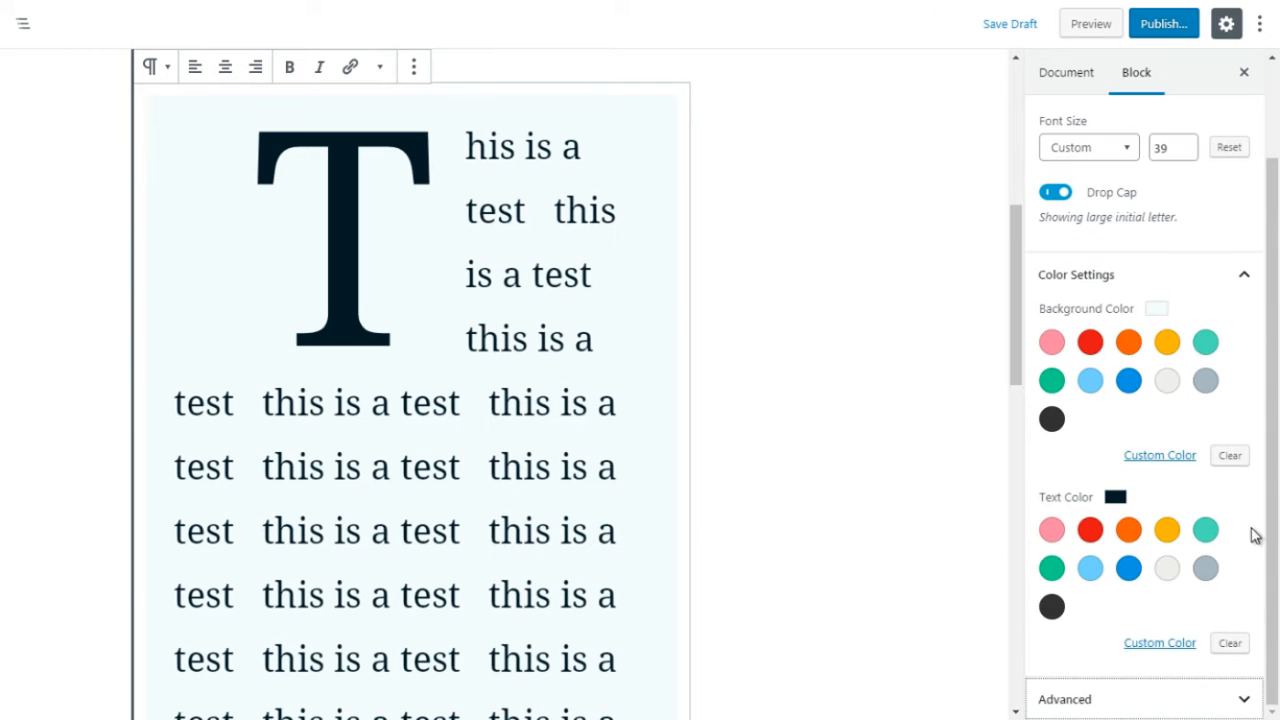
# Step: Browse the Most Used and Common Blocks available for insertion between the test paragraph and the gallery block
pyautogui.moveTo(1012, 316); pyautogui.dragTo(991, 534)
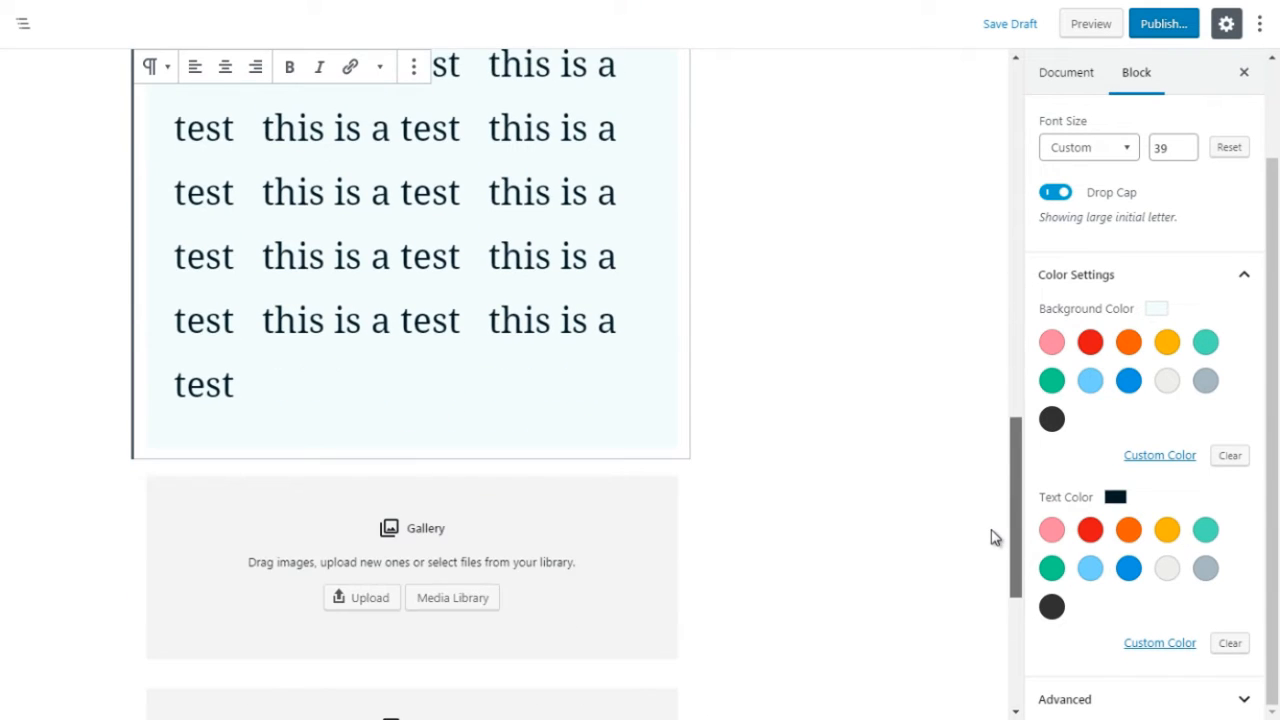
pyautogui.click(745, 420)
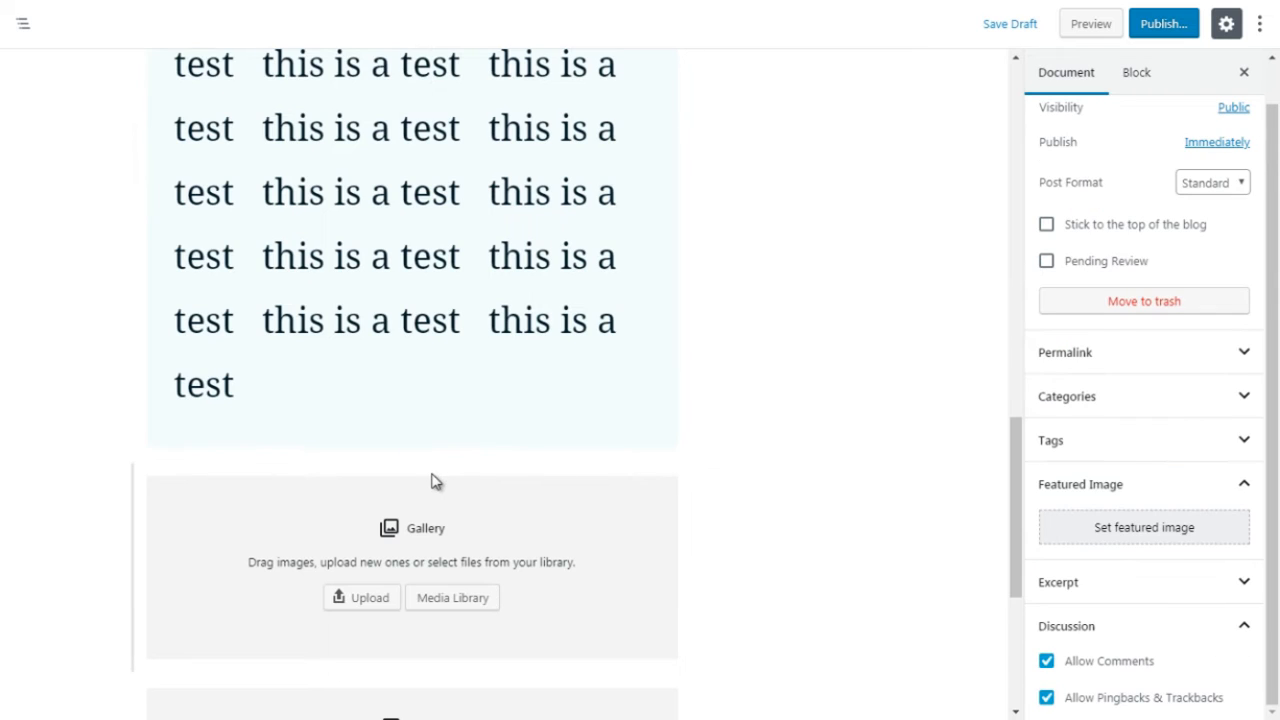
pyautogui.click(412, 460)
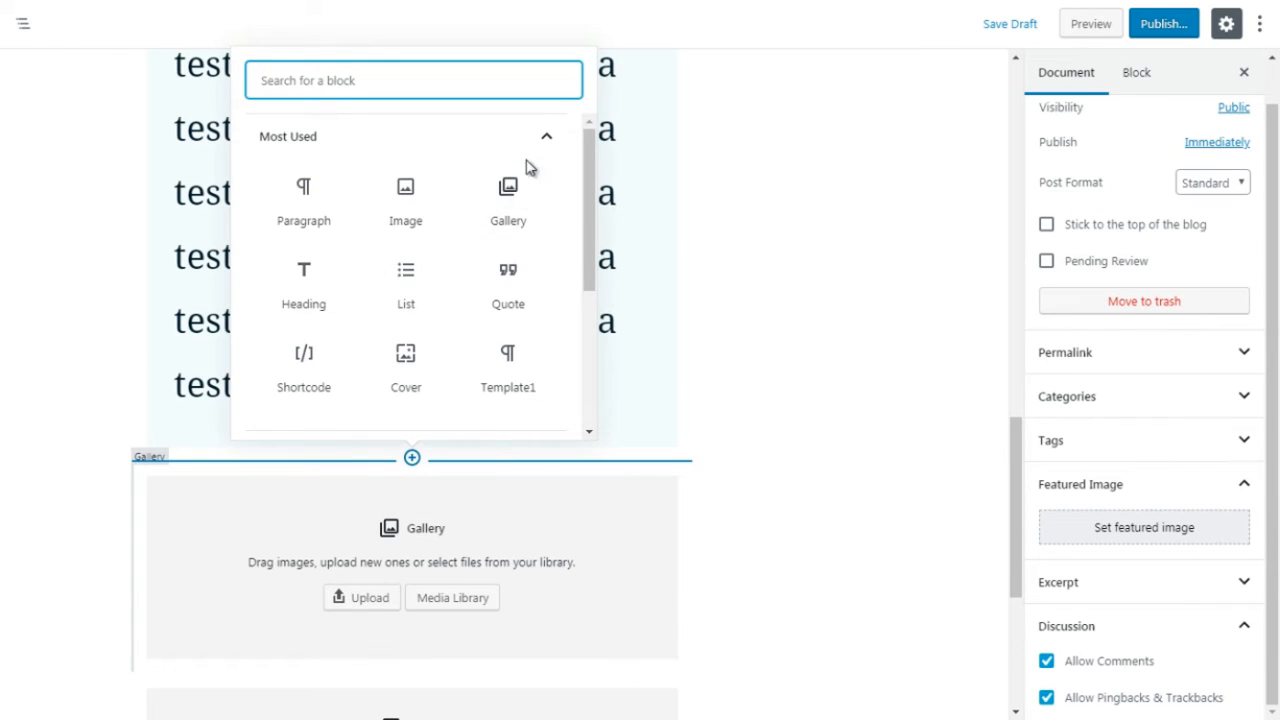
pyautogui.click(542, 137)
pyautogui.click(495, 190)
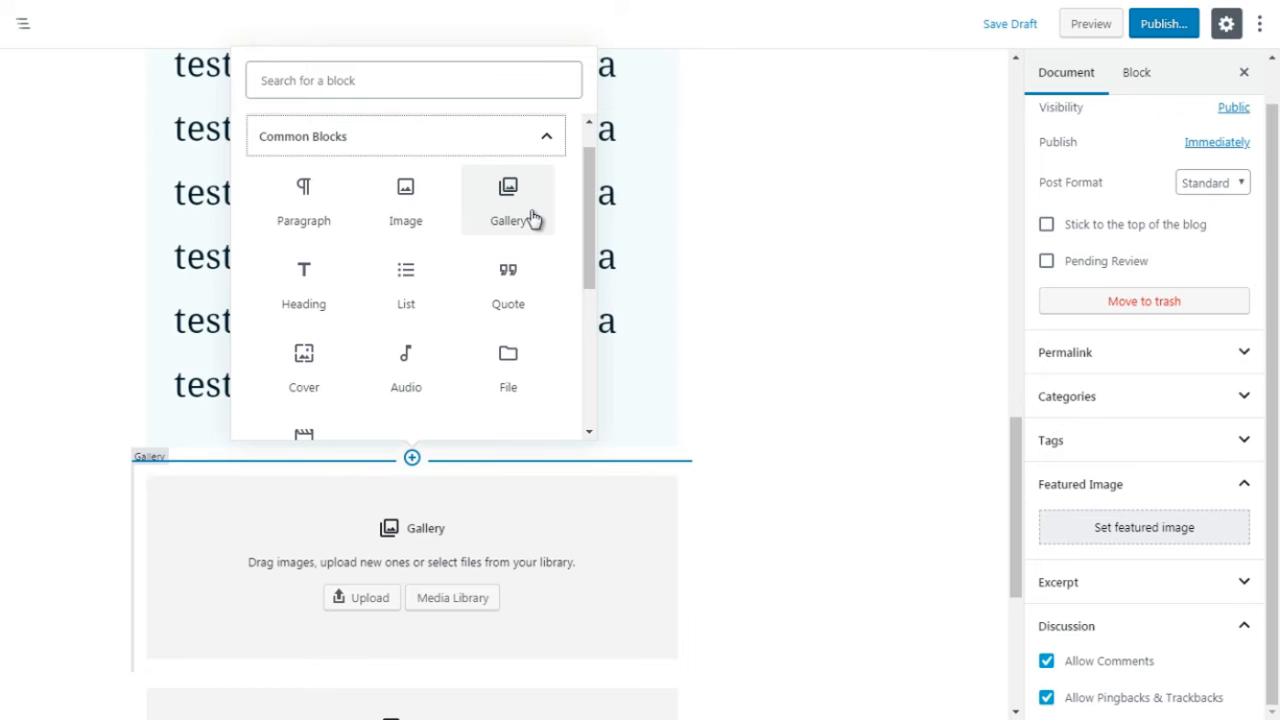
pyautogui.click(738, 321)
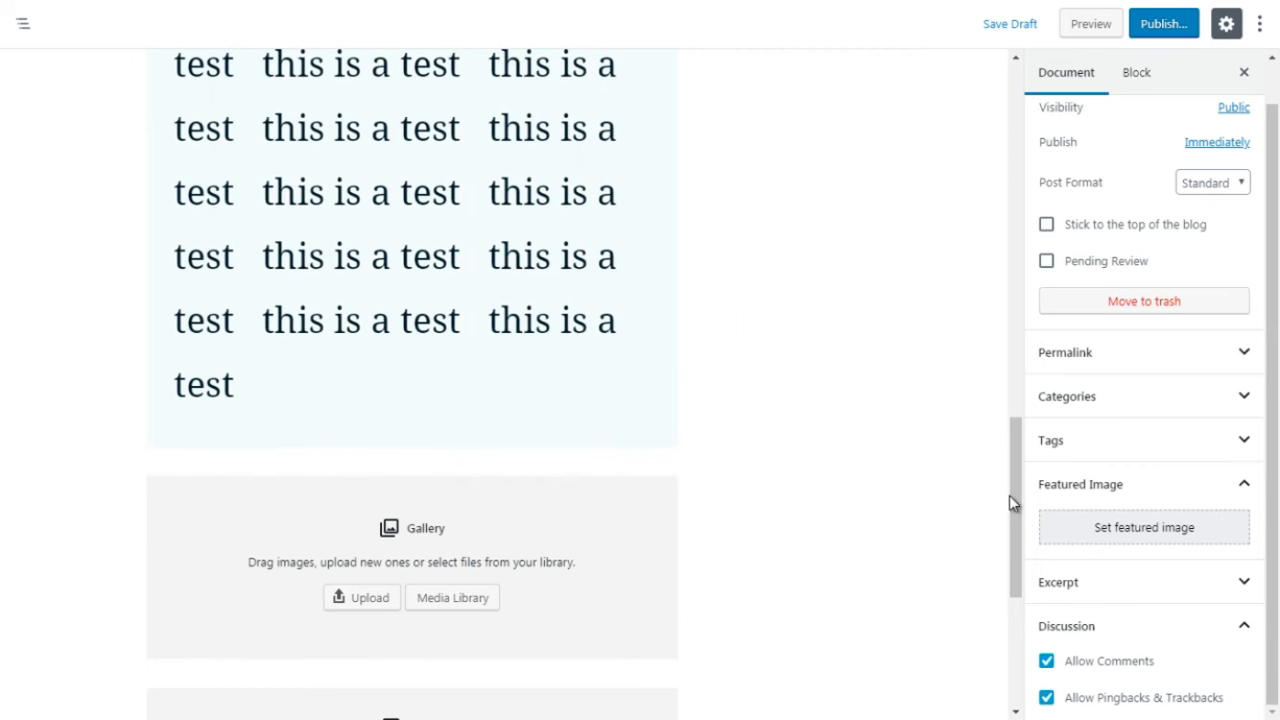
# Step: Select the empty image block and the gallery block above it to view their settings
pyautogui.moveTo(1009, 495); pyautogui.dragTo(1014, 557)
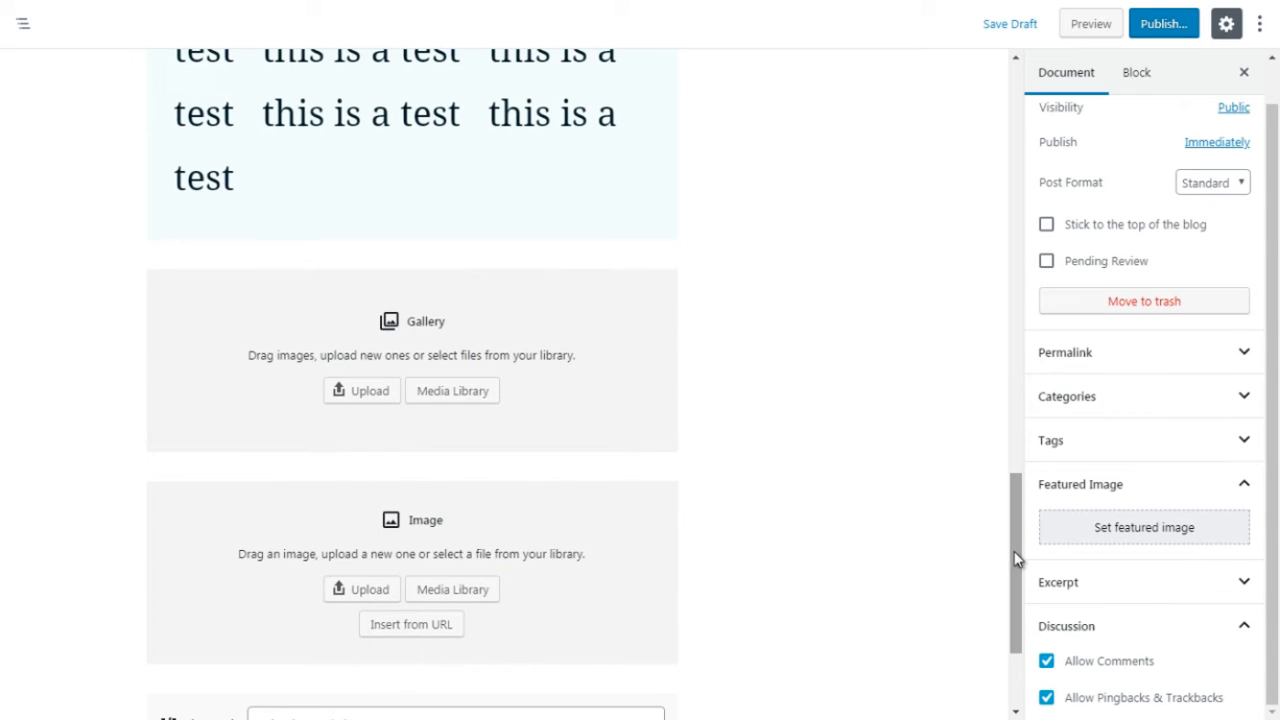
pyautogui.click(615, 545)
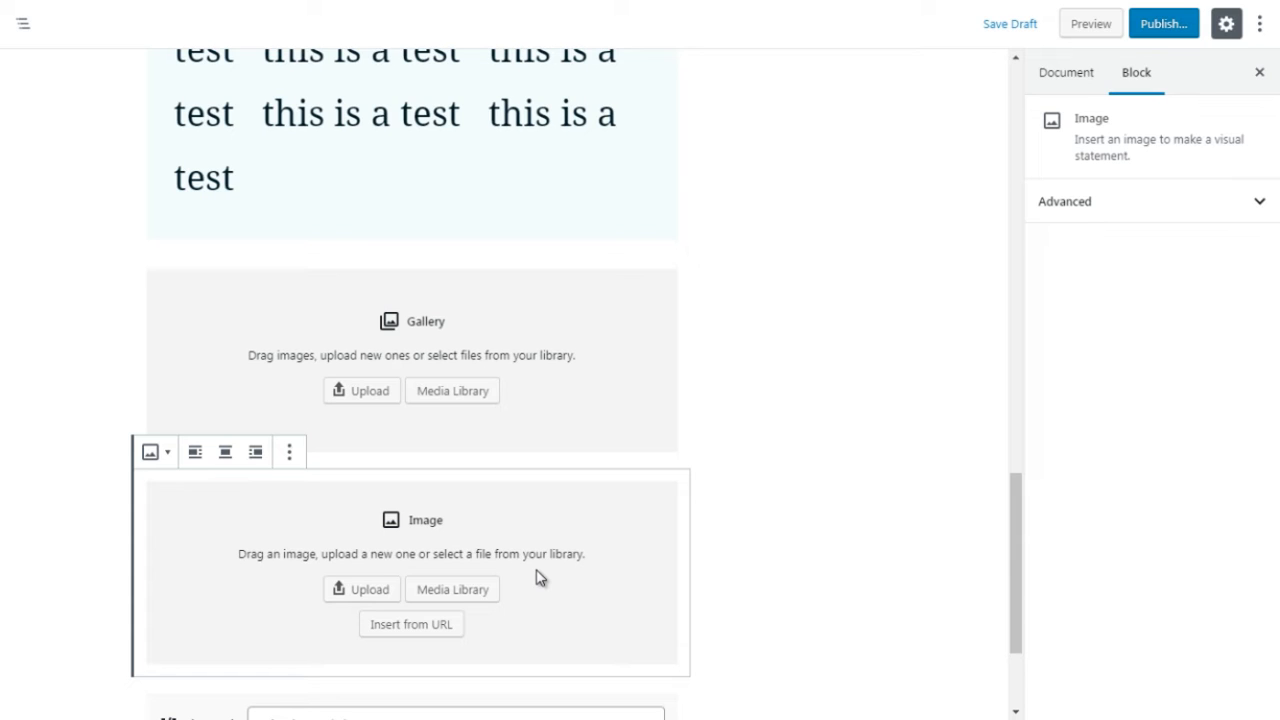
pyautogui.click(591, 407)
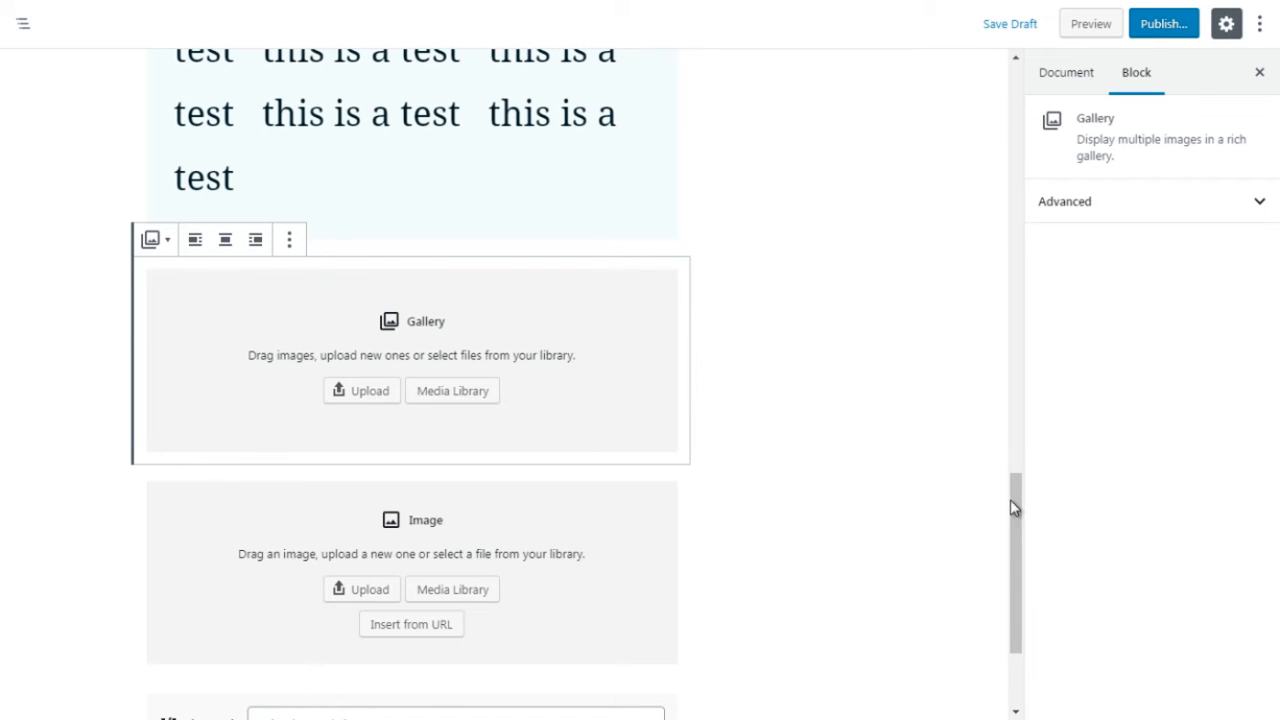
# Step: Insert an empty List block from the Common Blocks between the test paragraph and the gallery block
pyautogui.moveTo(1012, 507); pyautogui.dragTo(1011, 495)
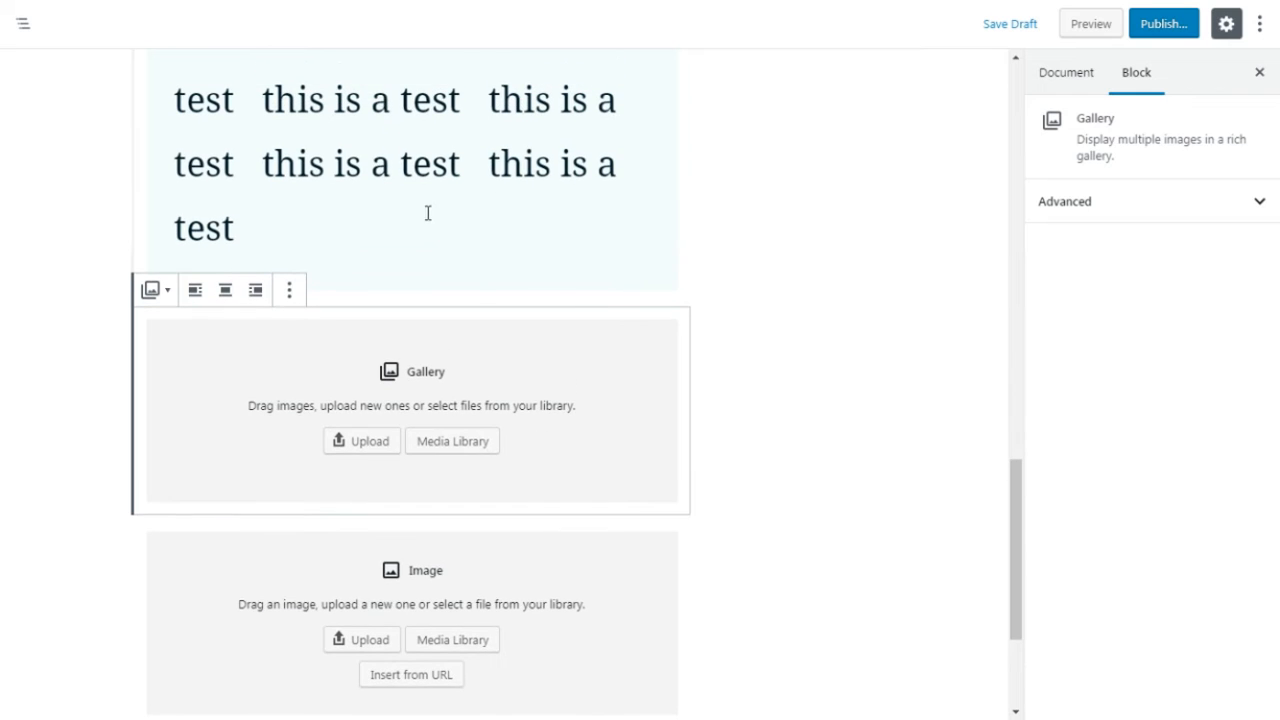
pyautogui.click(102, 372)
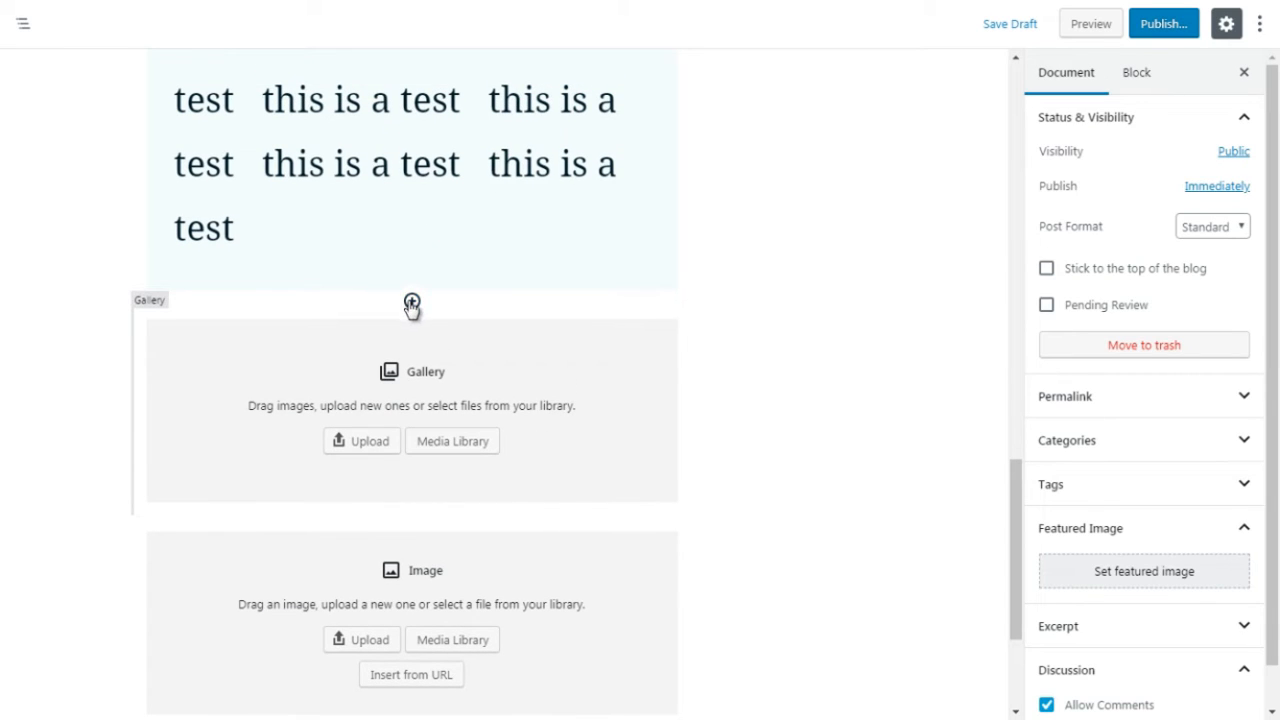
pyautogui.click(410, 302)
pyautogui.click(550, 412)
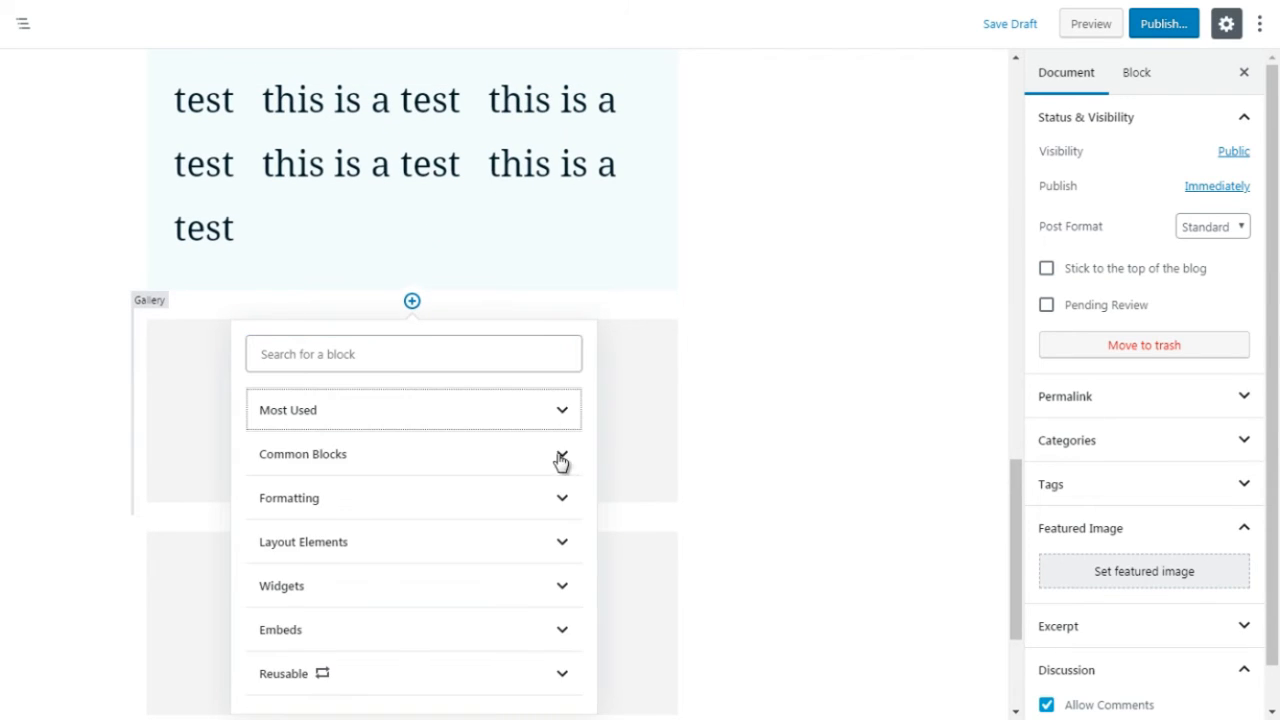
pyautogui.click(560, 457)
pyautogui.moveTo(587, 445); pyautogui.dragTo(587, 480)
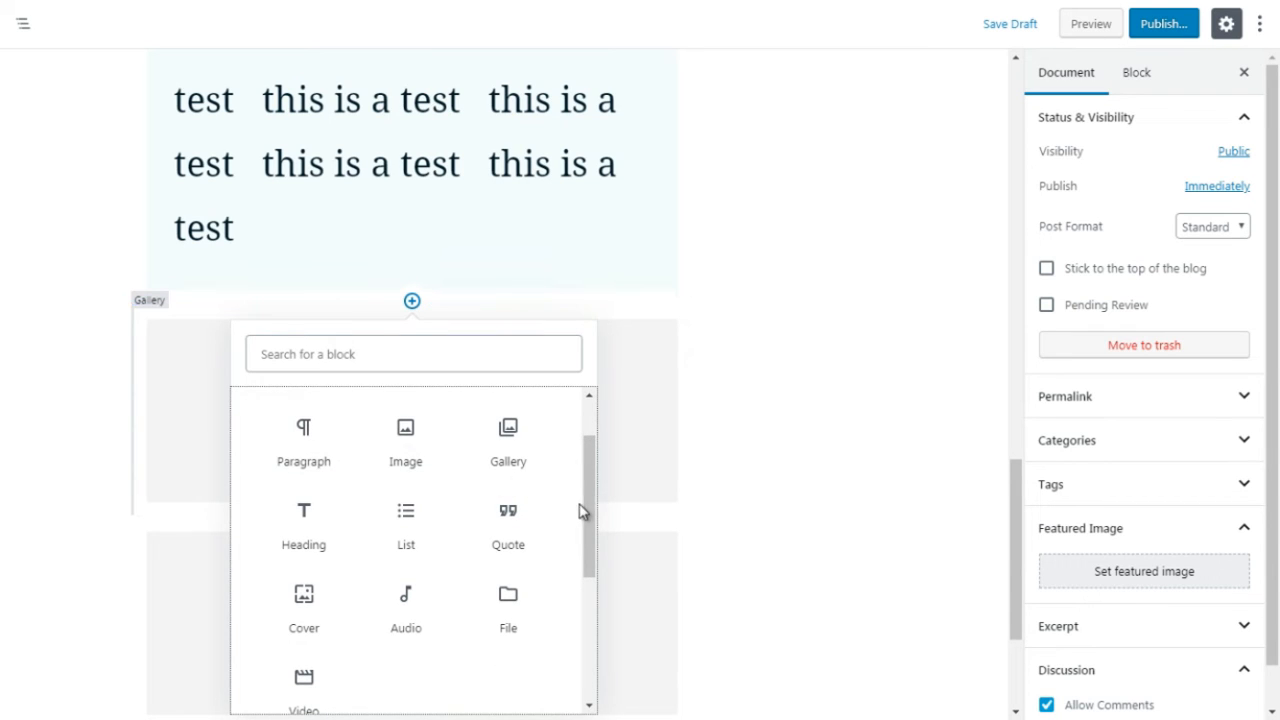
pyautogui.moveTo(588, 511); pyautogui.dragTo(592, 545)
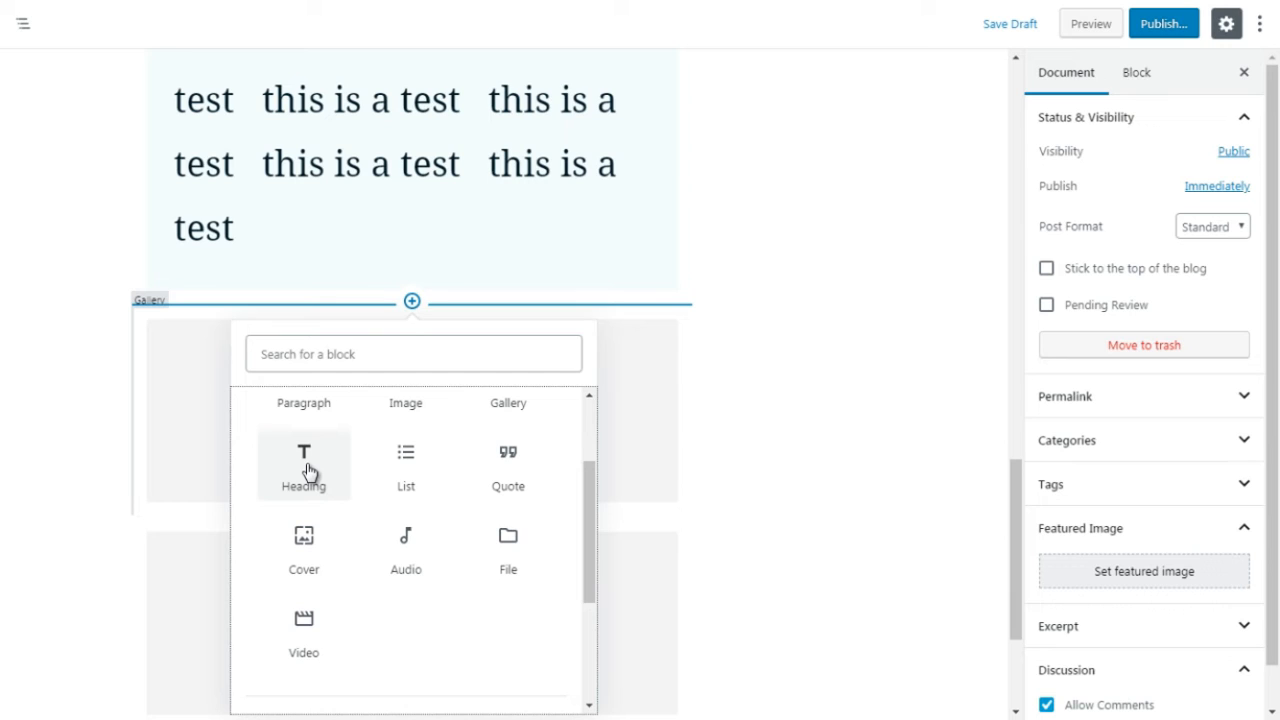
pyautogui.click(415, 484)
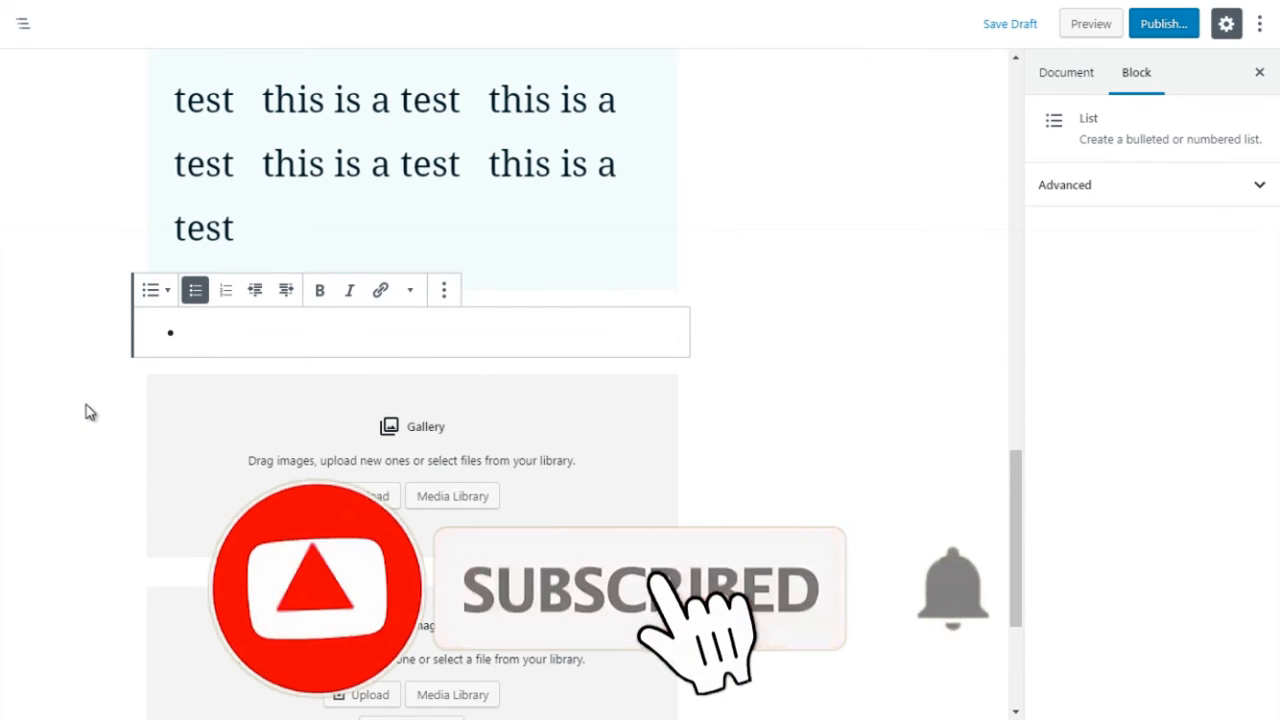
# Step: Insert a Quote block from the Common Blocks between the empty list and the gallery, and enter "te" as its text
pyautogui.click(400, 354)
pyautogui.click(412, 358)
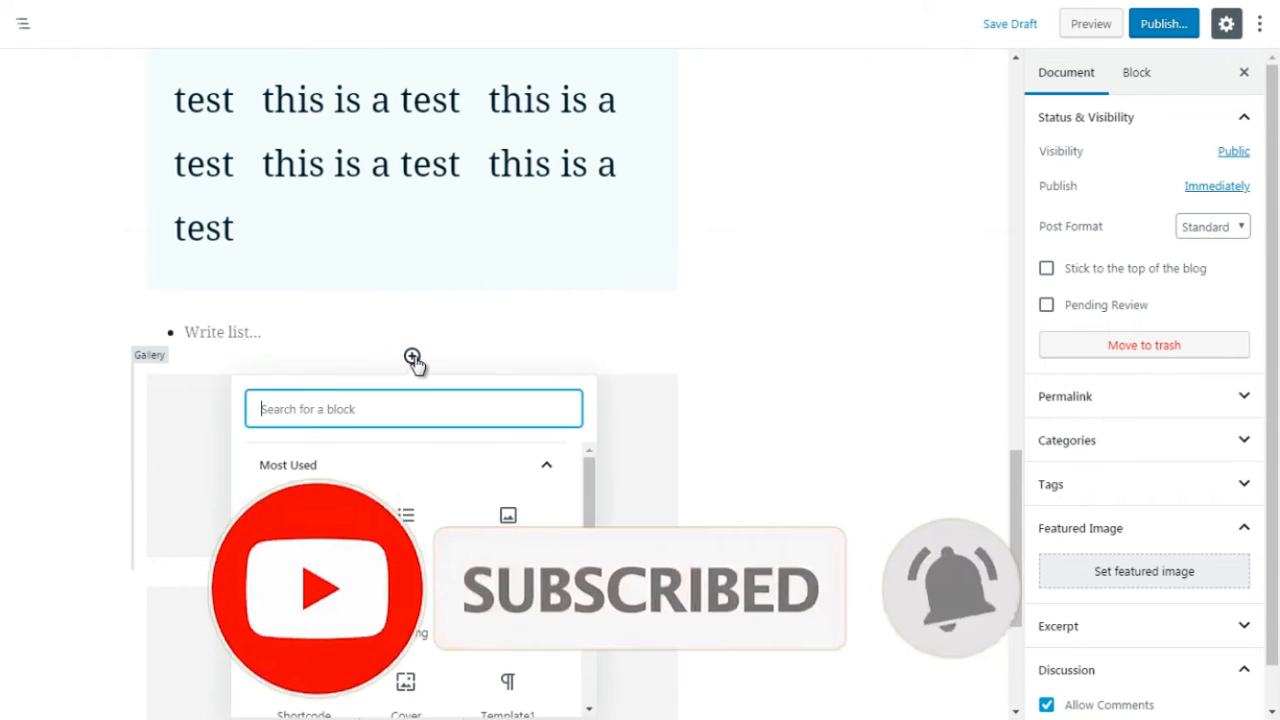
pyautogui.click(556, 468)
pyautogui.click(525, 512)
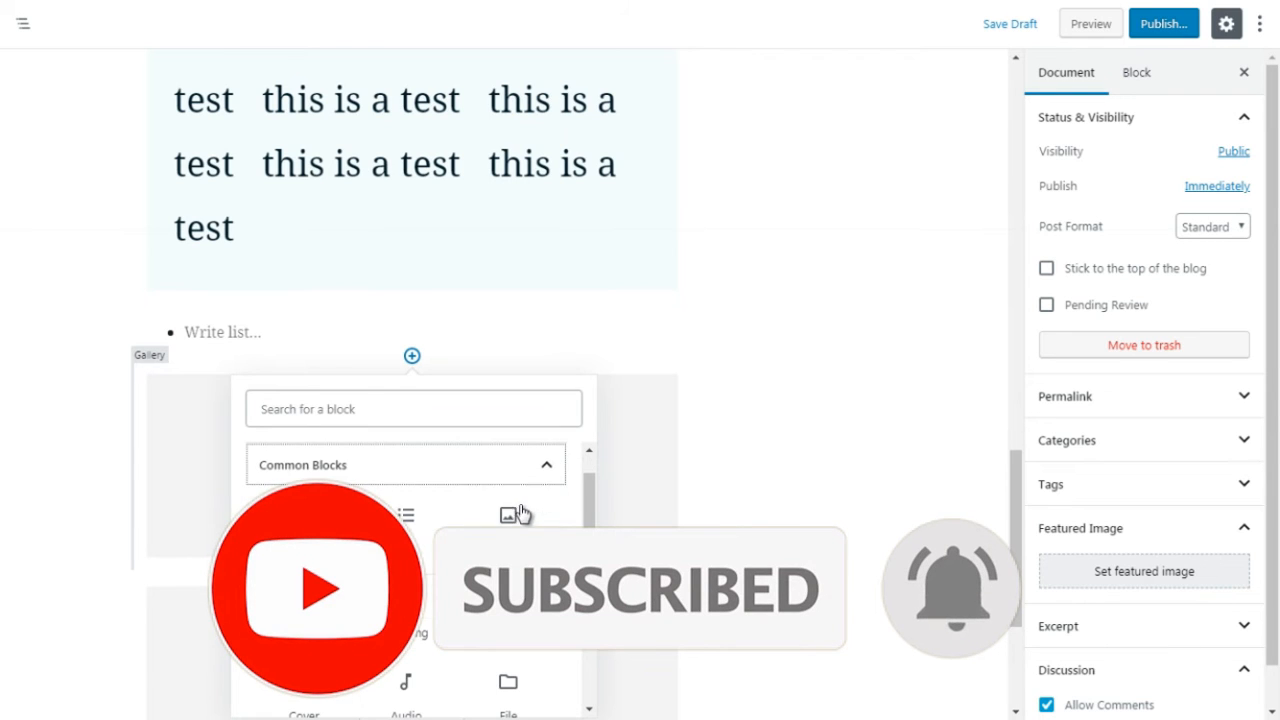
pyautogui.moveTo(587, 521); pyautogui.dragTo(586, 554)
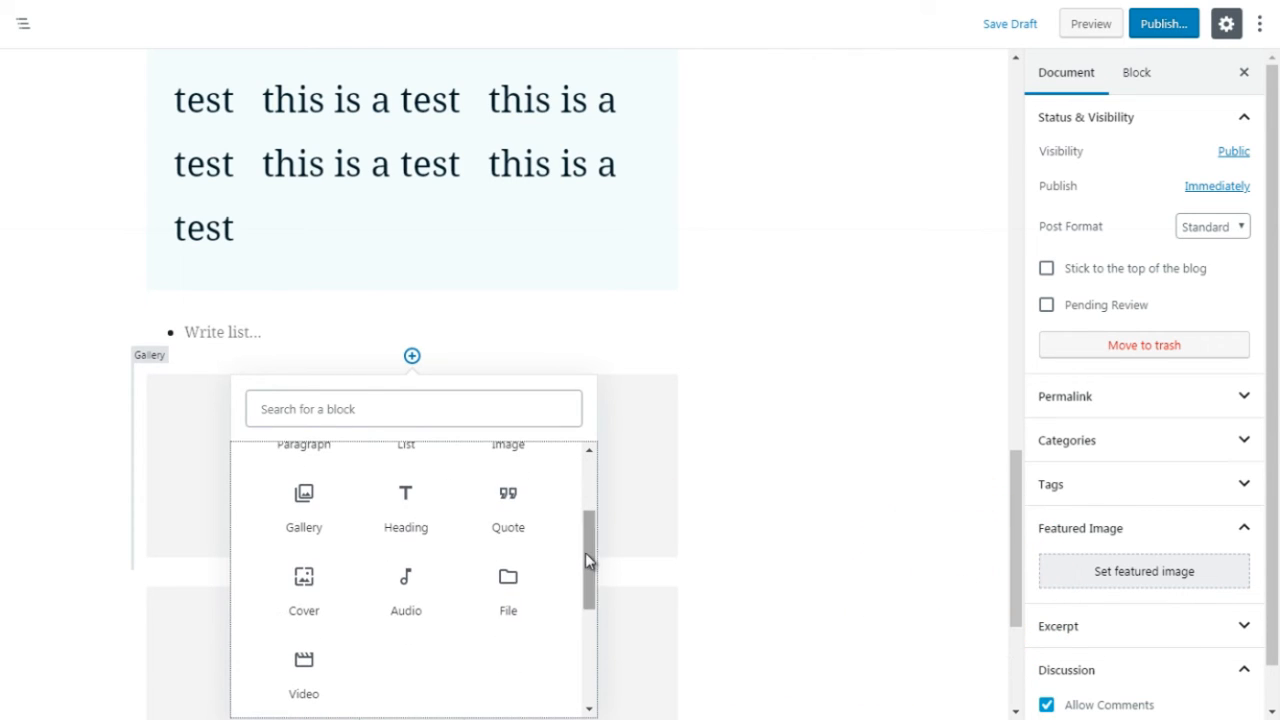
pyautogui.click(505, 512)
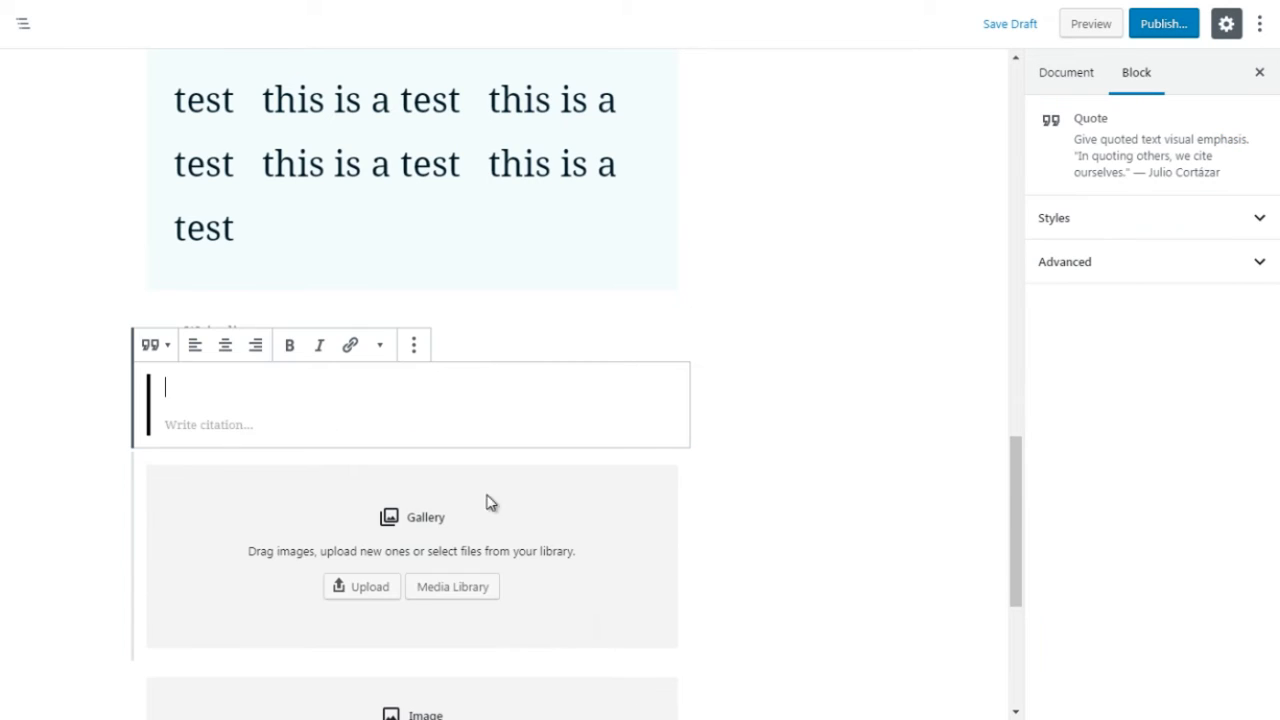
pyautogui.write('test')
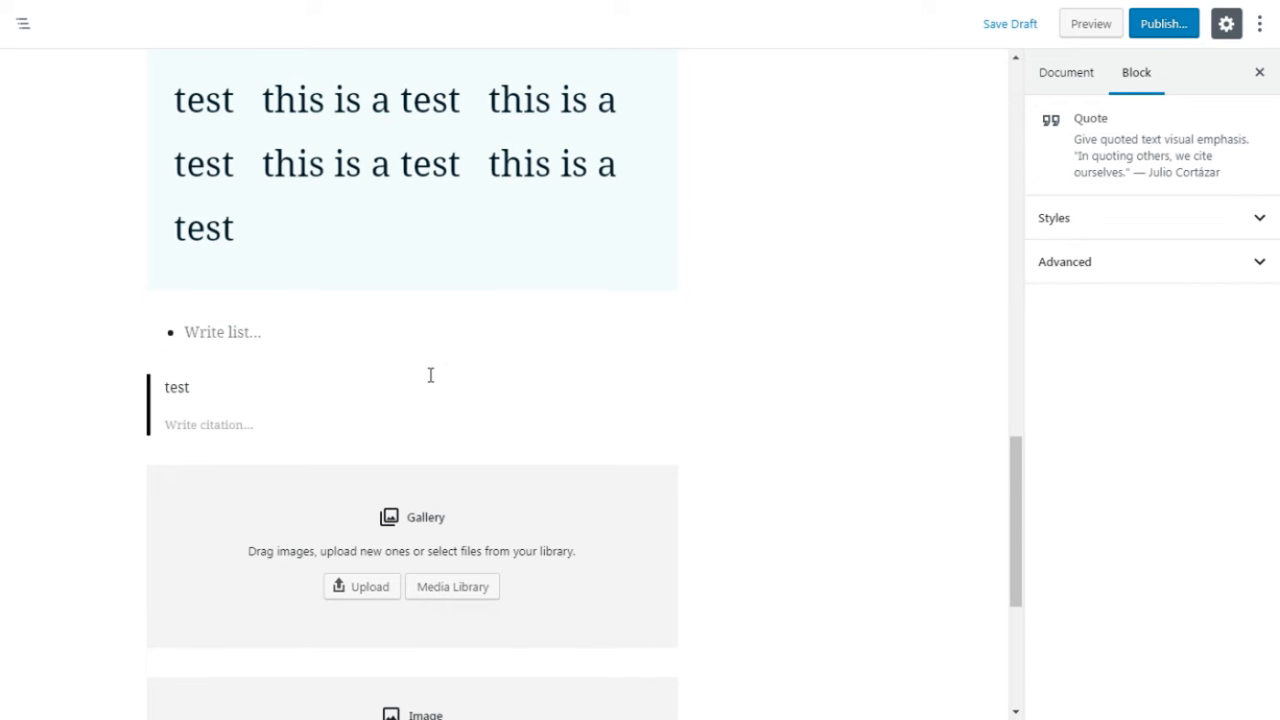
# Step: Compare the Default and Large styles on the "This is a quote" block, apply Large, and check its advanced settings
pyautogui.scroll(15, 430, 375)
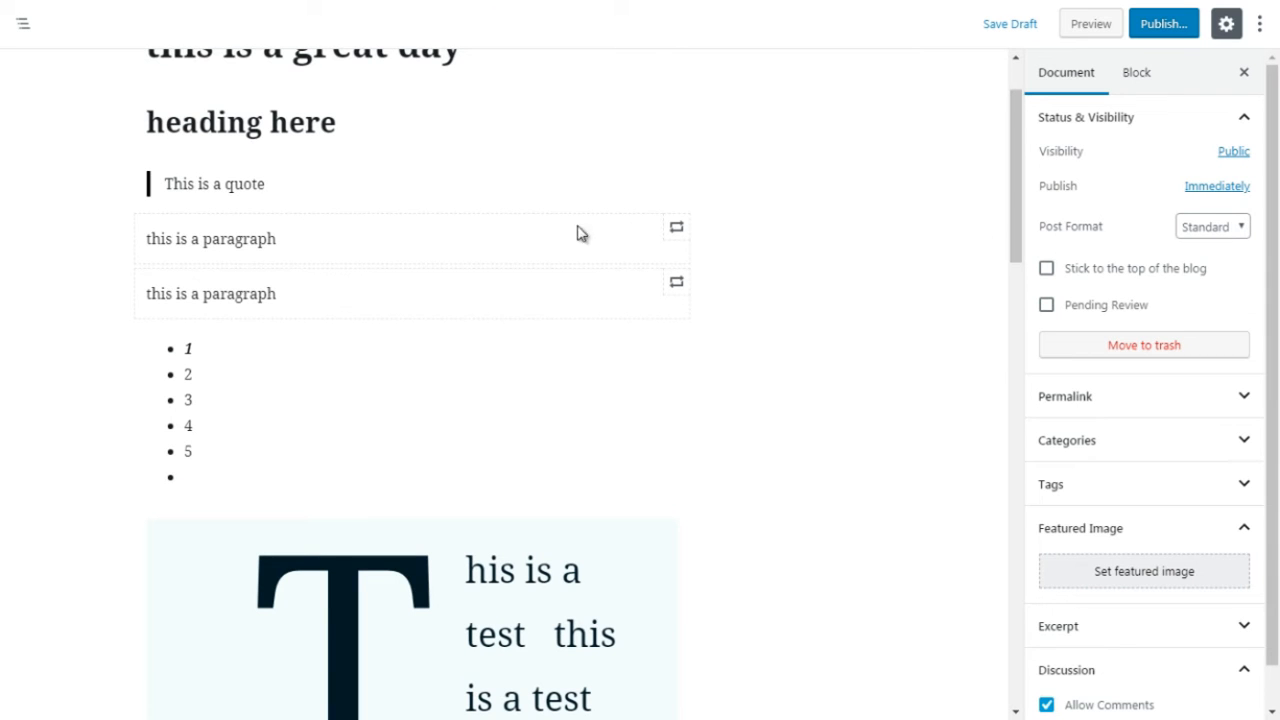
pyautogui.click(512, 191)
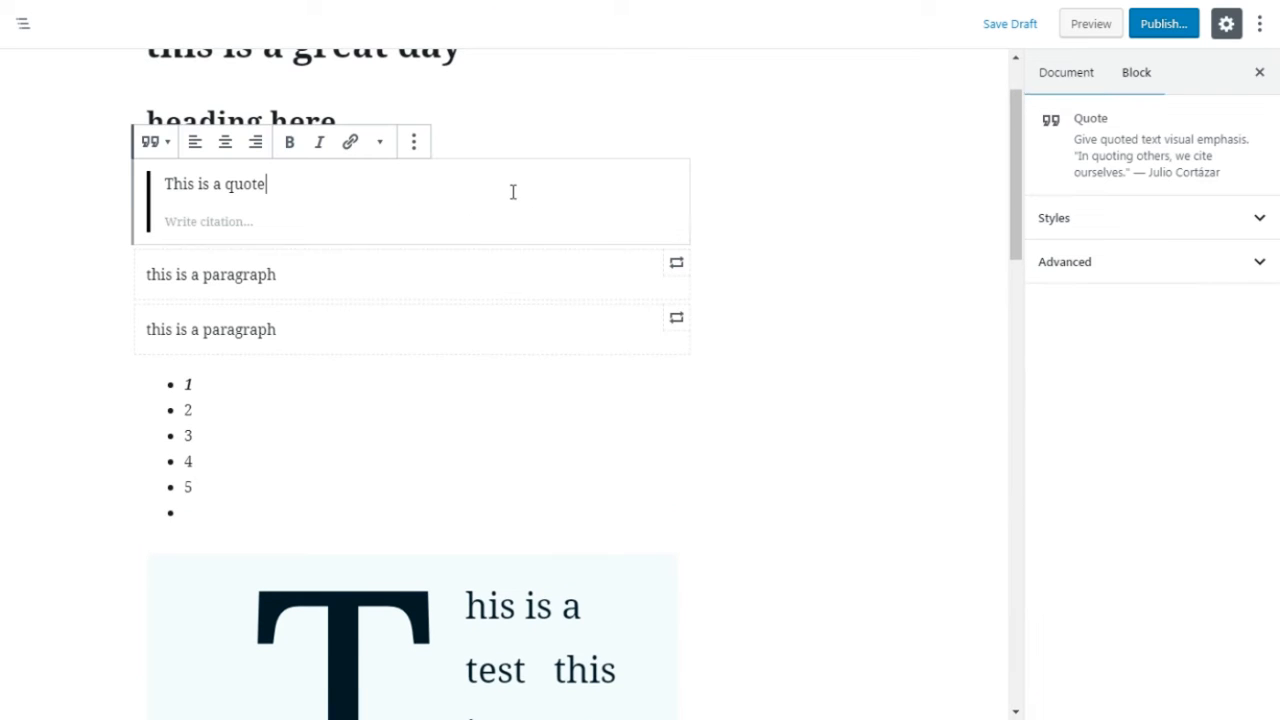
pyautogui.click(1104, 226)
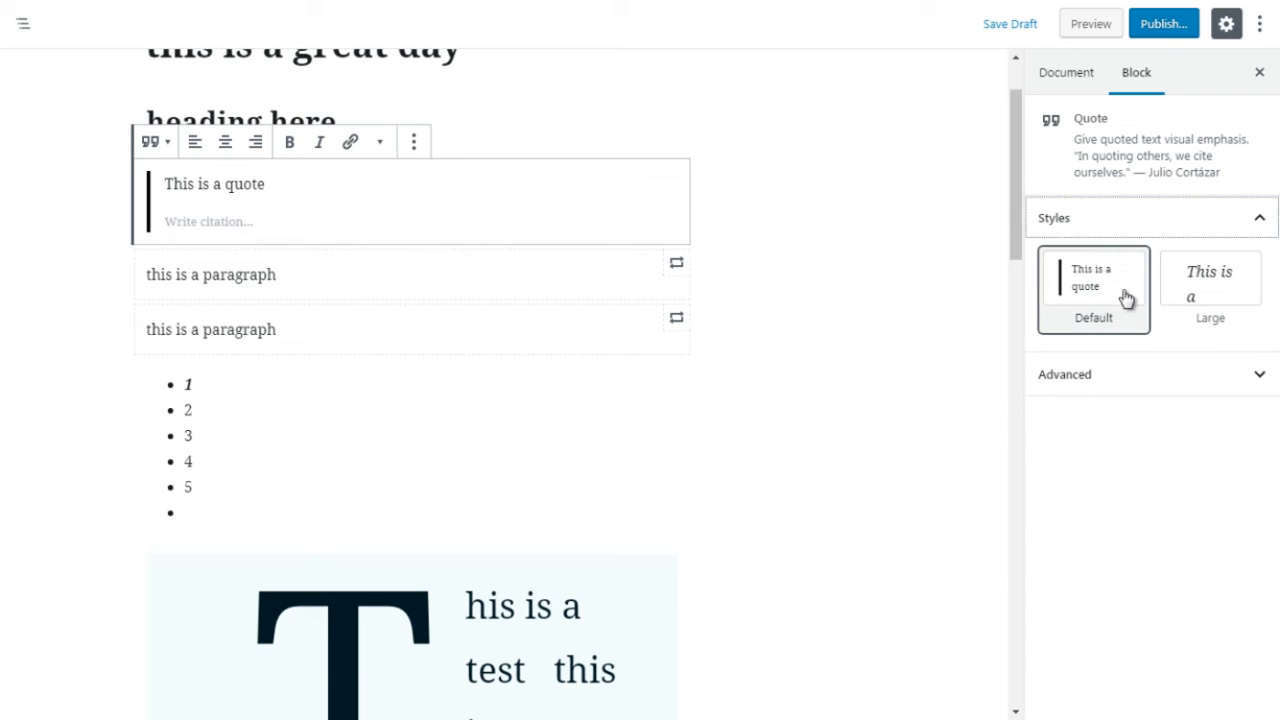
pyautogui.click(1200, 296)
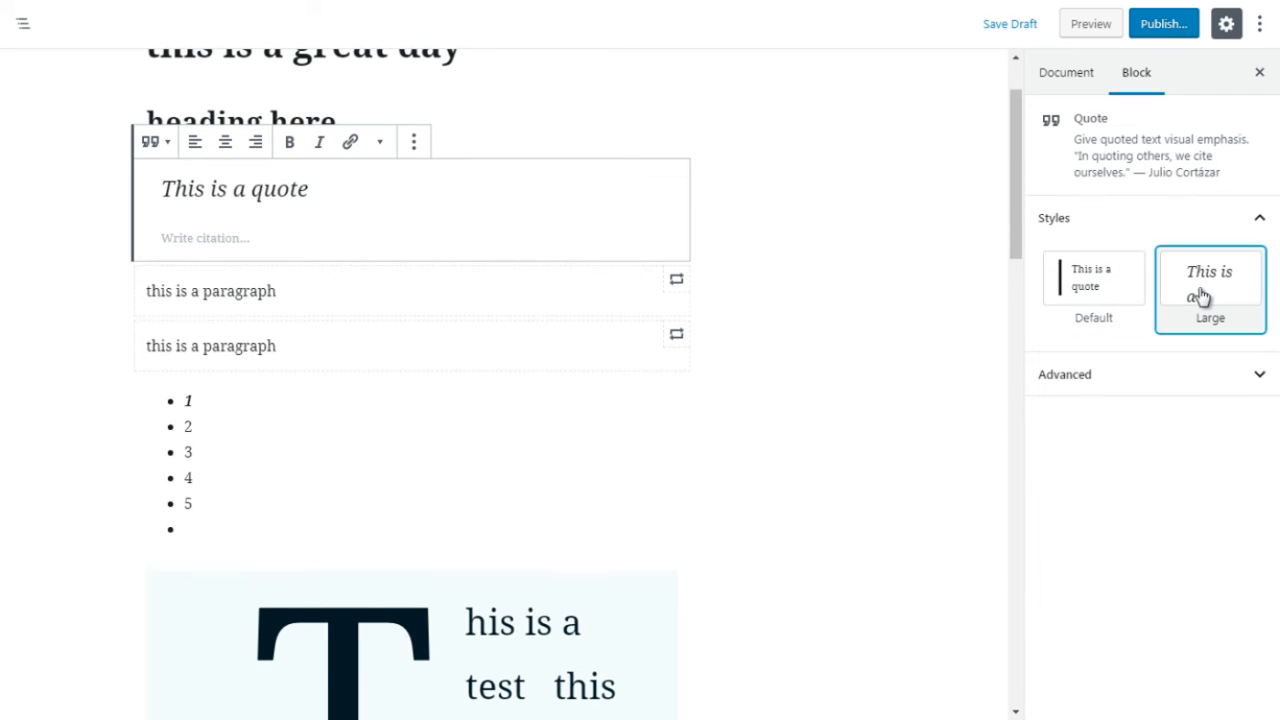
pyautogui.click(1110, 293)
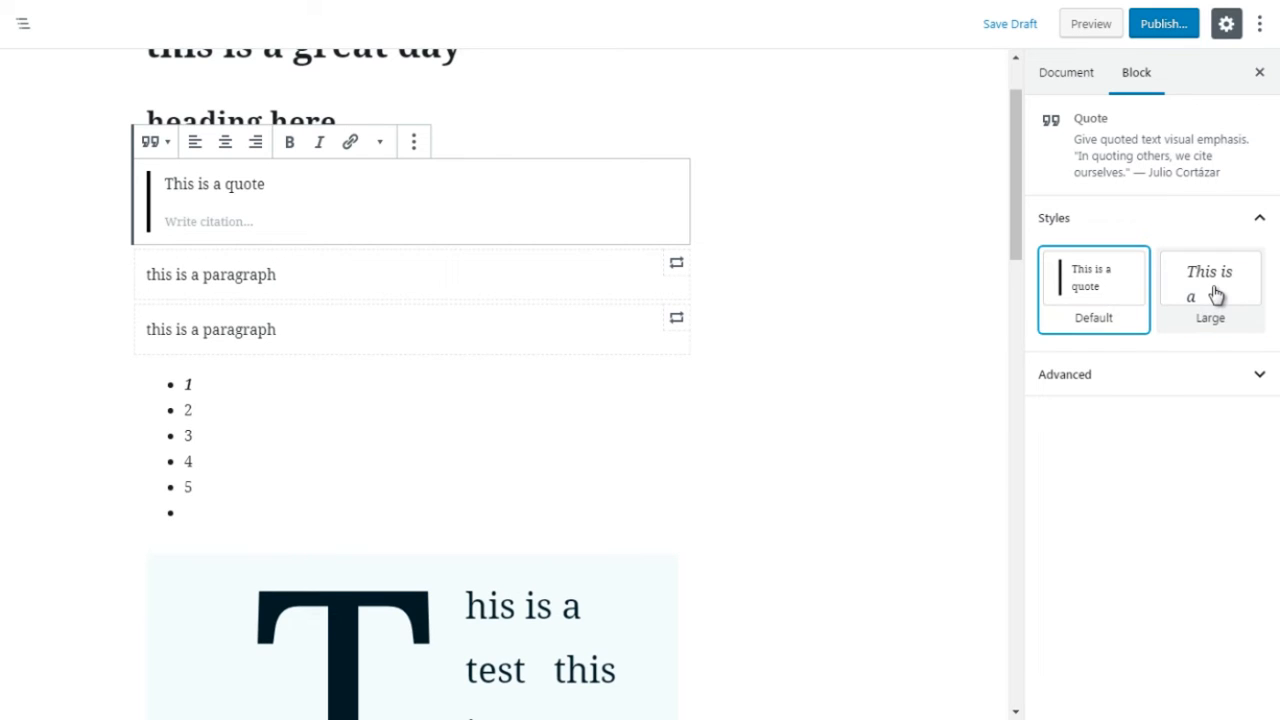
pyautogui.click(1216, 293)
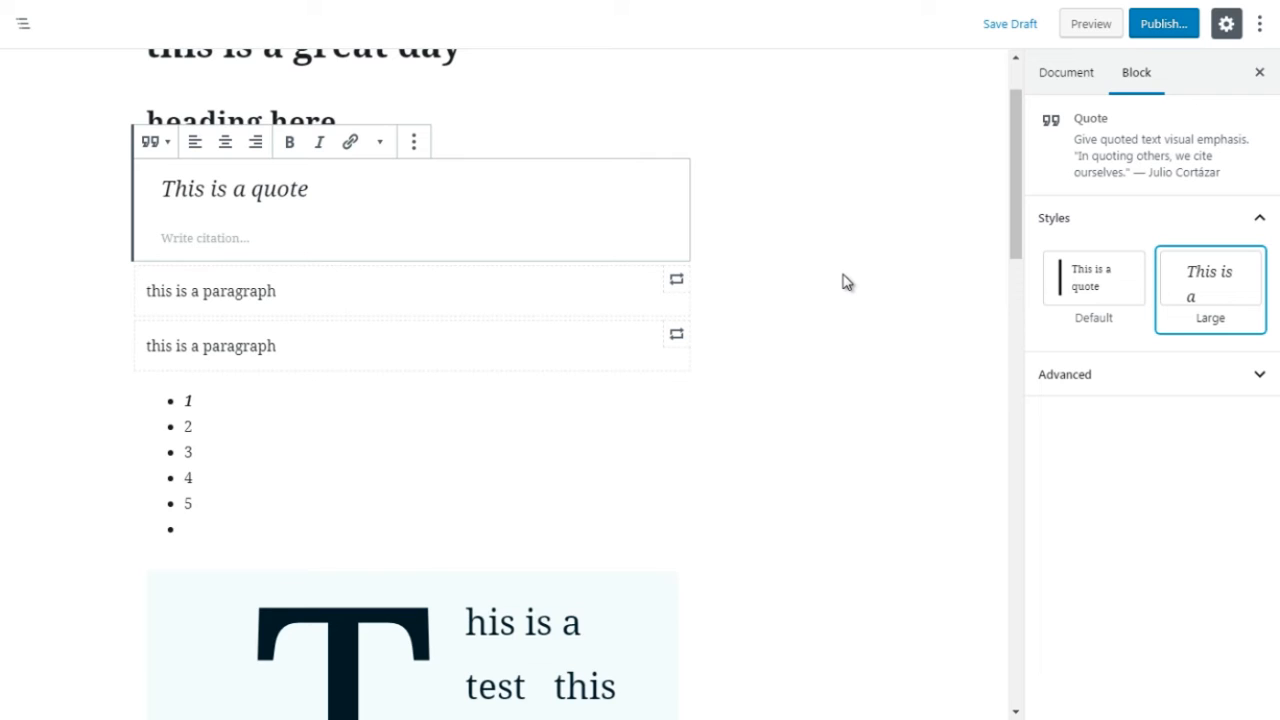
pyautogui.click(1122, 375)
pyautogui.click(1122, 375)
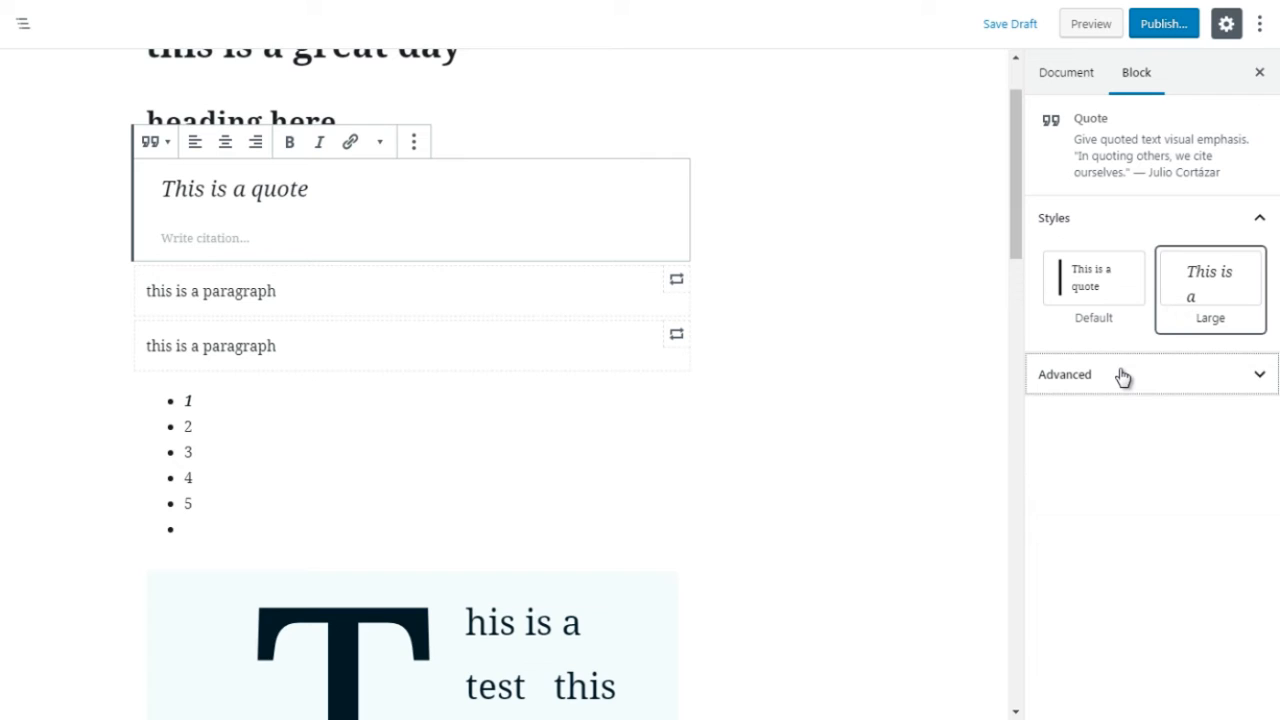
pyautogui.click(890, 385)
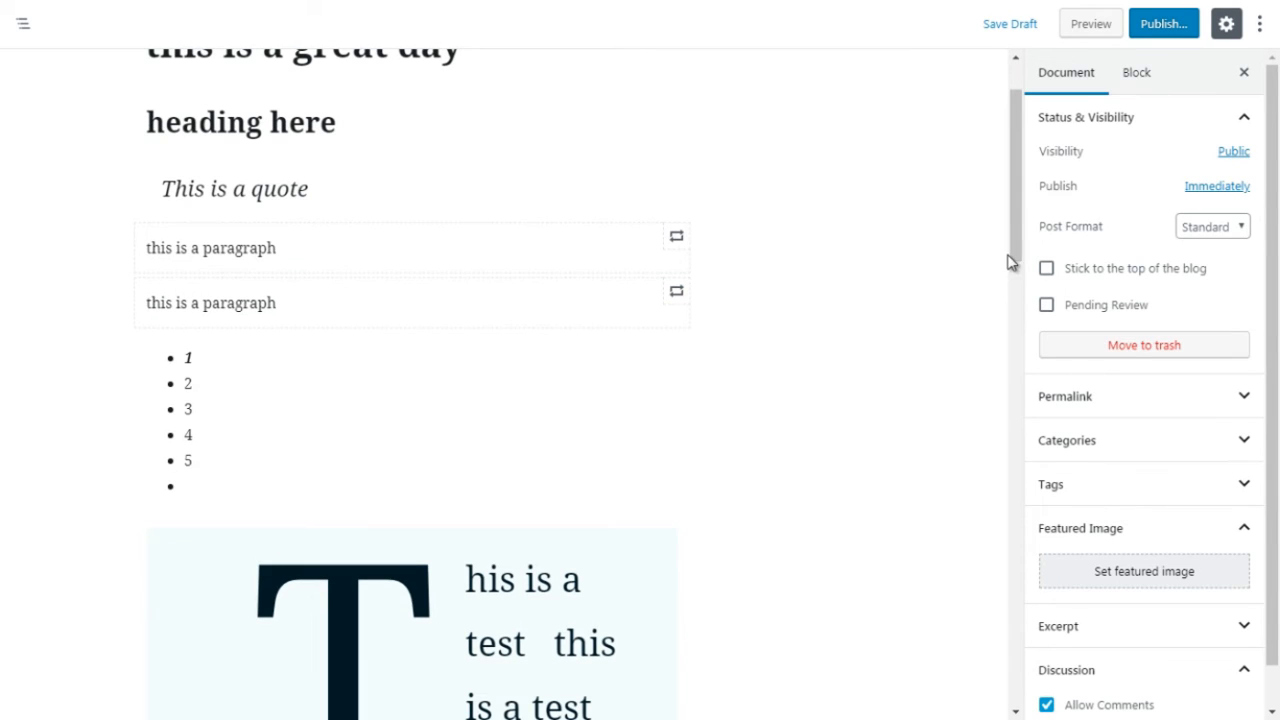
# Step: Insert an Audio block from the Common Blocks between the second "this is a paragraph" block and the 1–5 list
pyautogui.scroll(-1, 1012, 253)
pyautogui.click(411, 291)
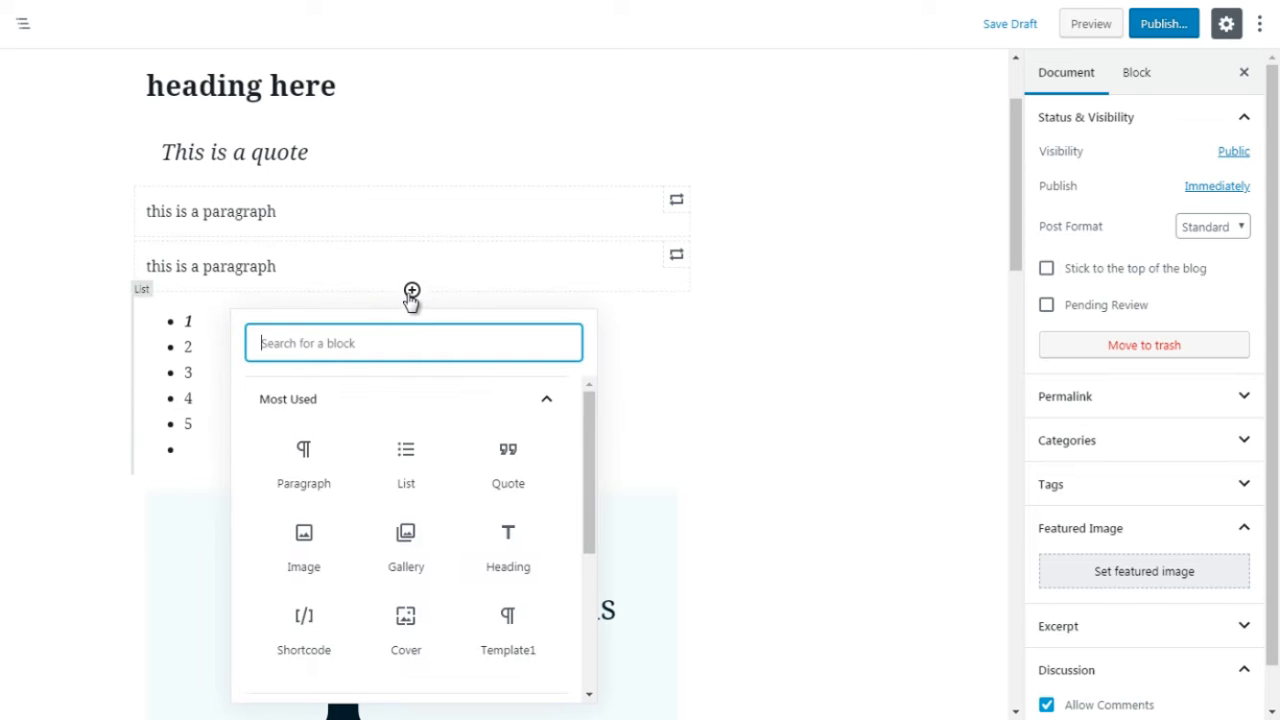
pyautogui.click(558, 405)
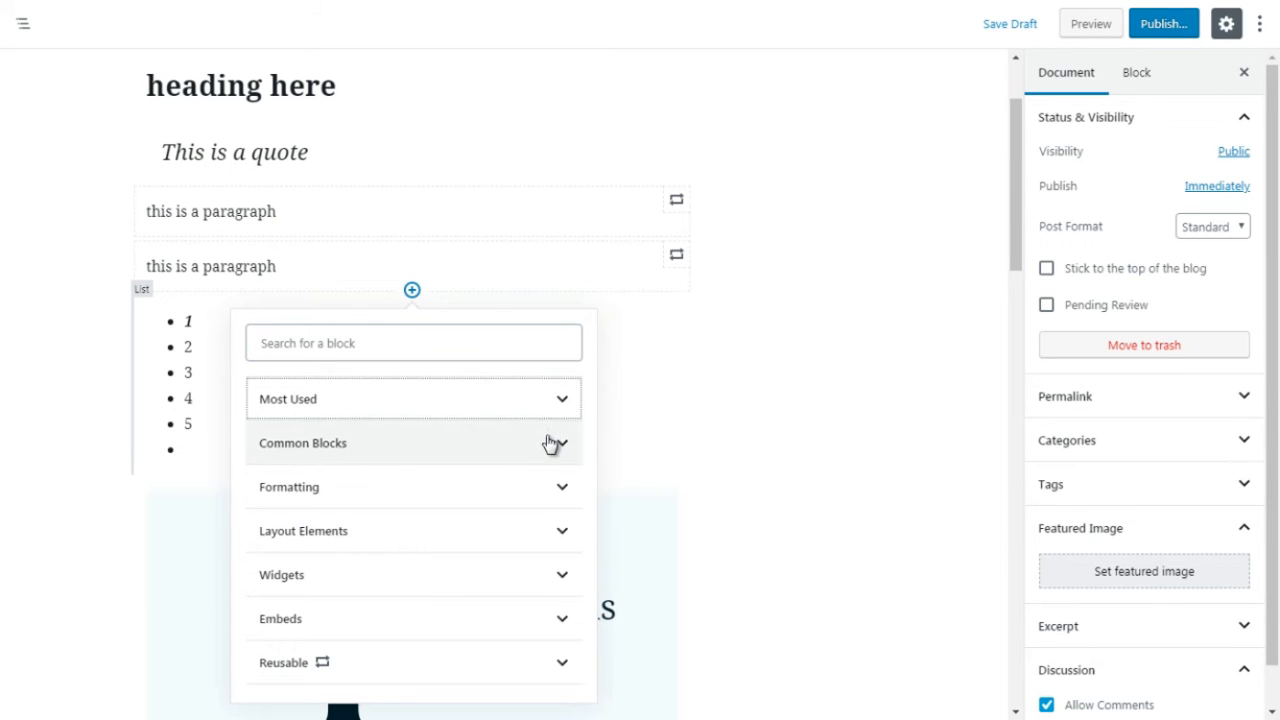
pyautogui.click(551, 440)
pyautogui.scroll(-1, 588, 454)
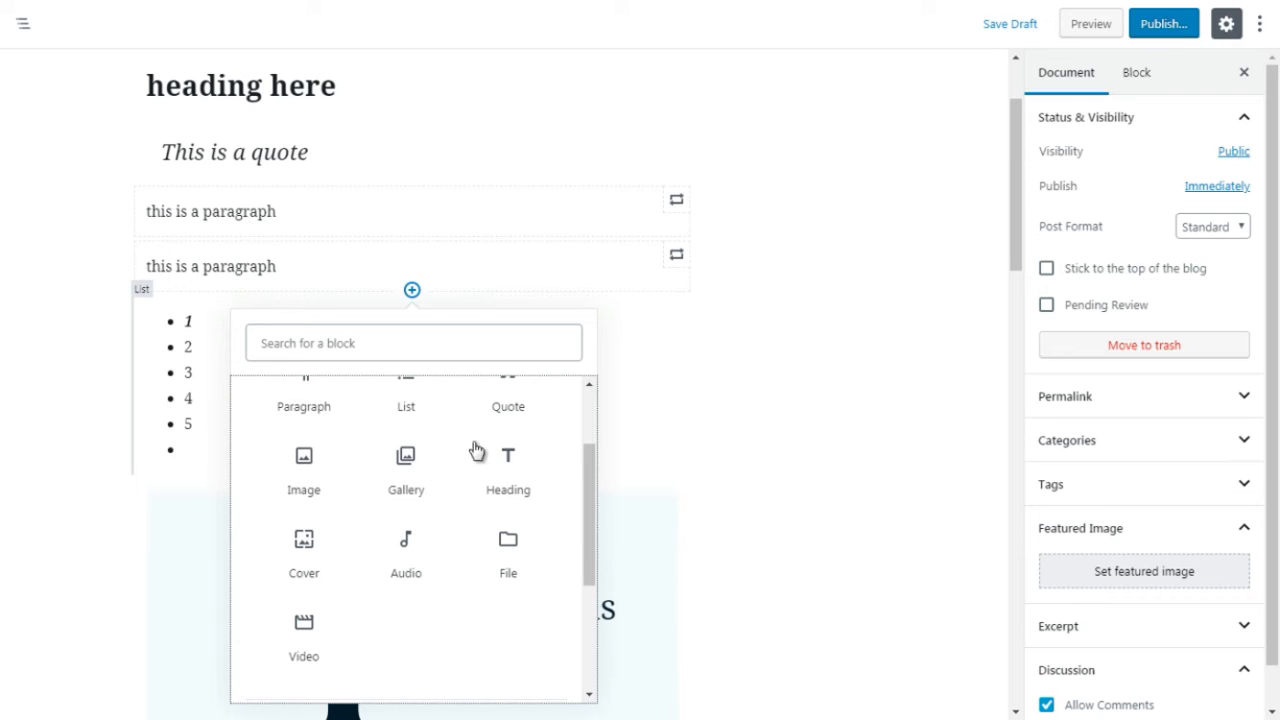
pyautogui.click(412, 562)
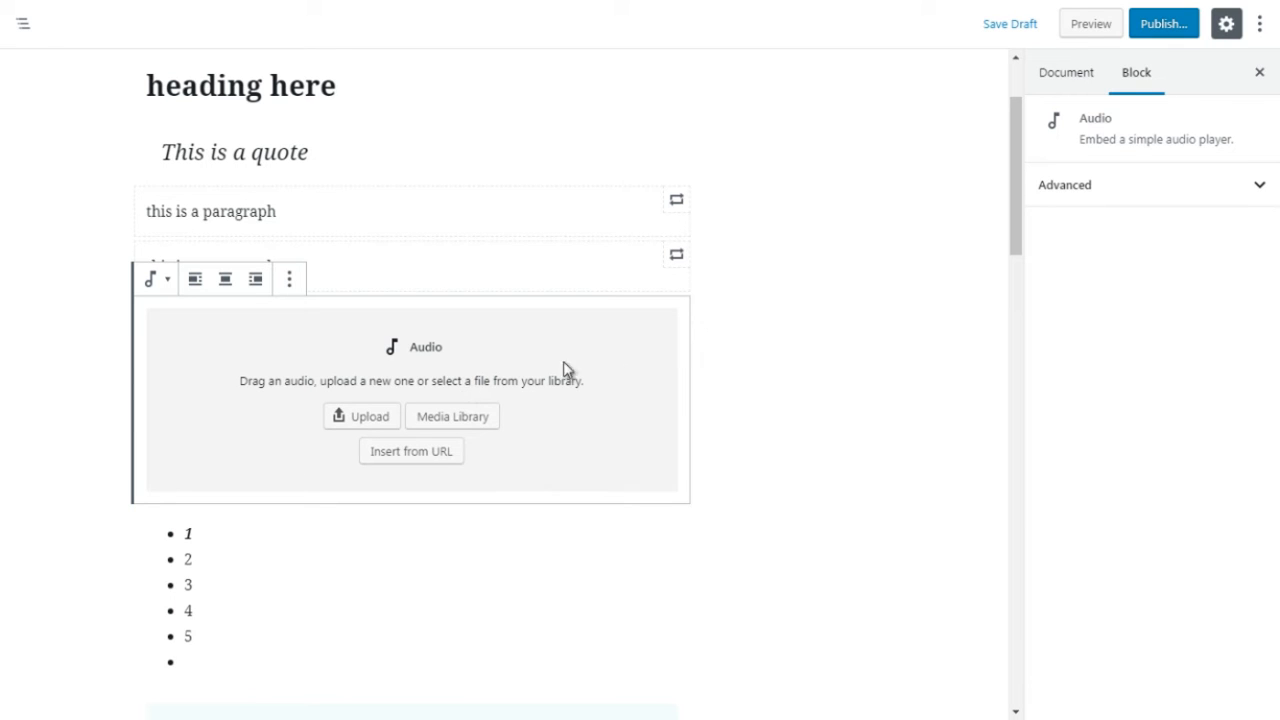
# Step: Insert a File block from the Common Blocks between the audio block and the 1–5 list
pyautogui.click(749, 370)
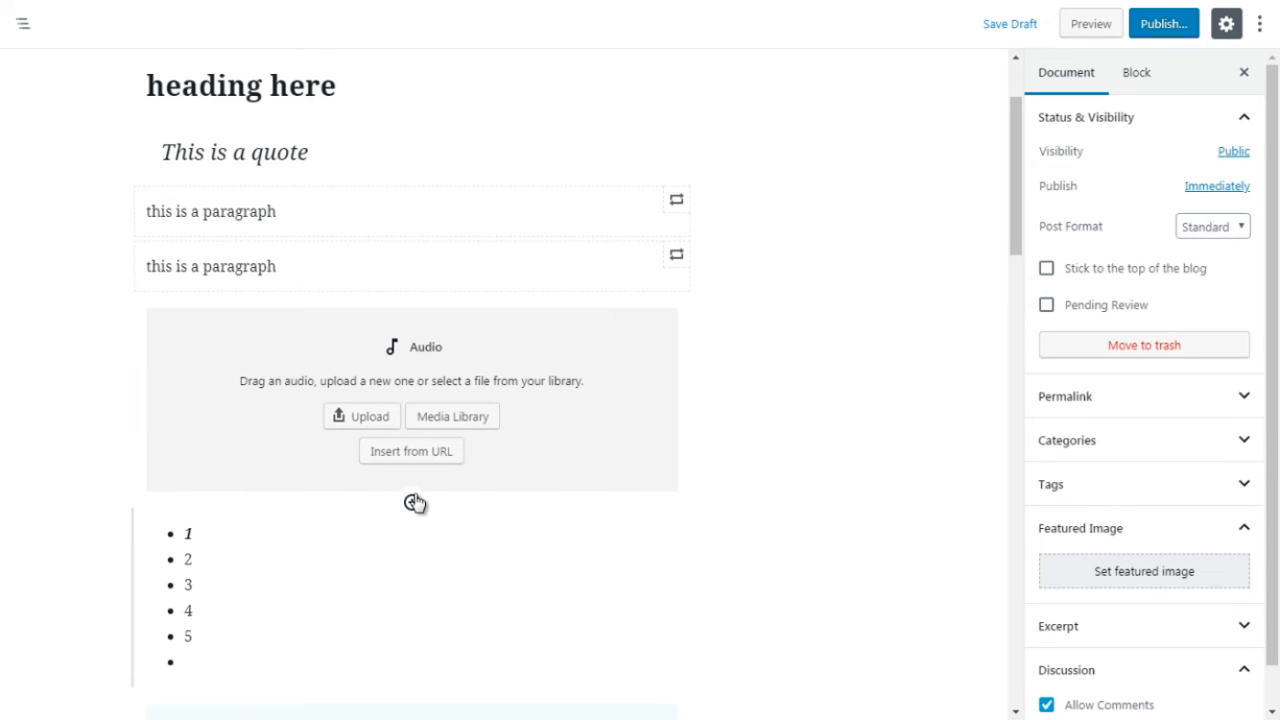
pyautogui.click(412, 503)
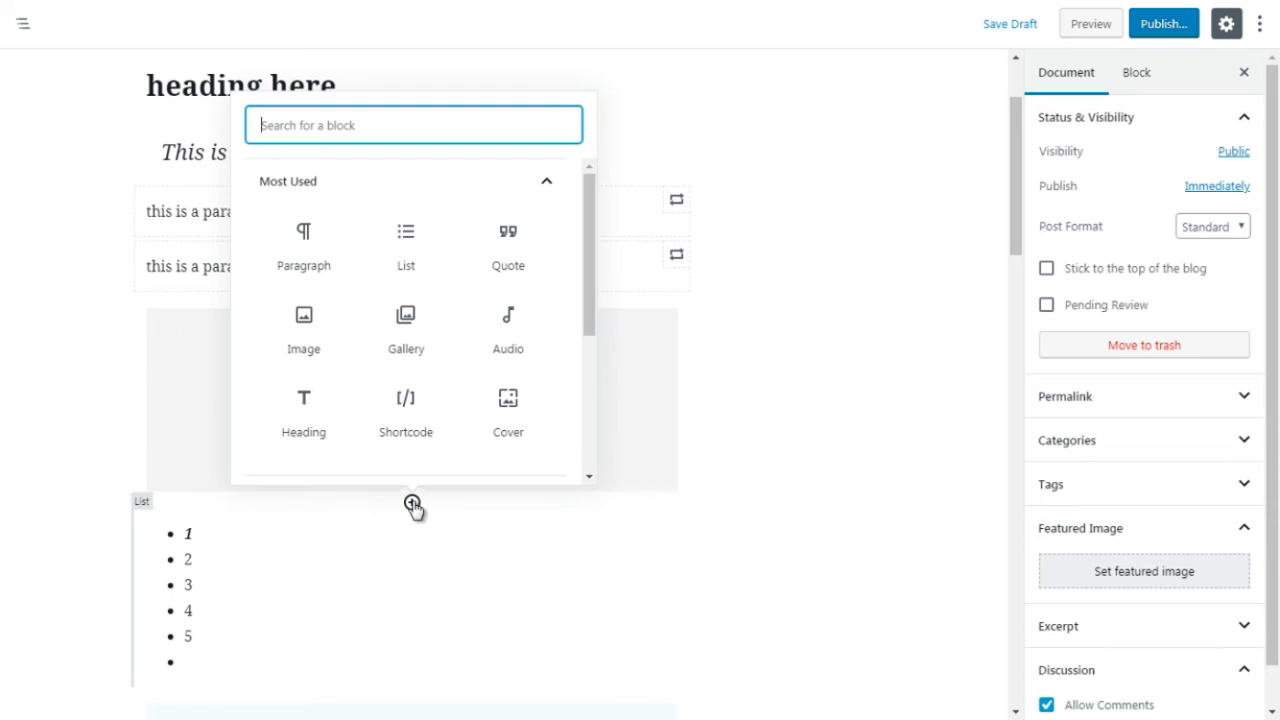
pyautogui.click(544, 182)
pyautogui.click(543, 236)
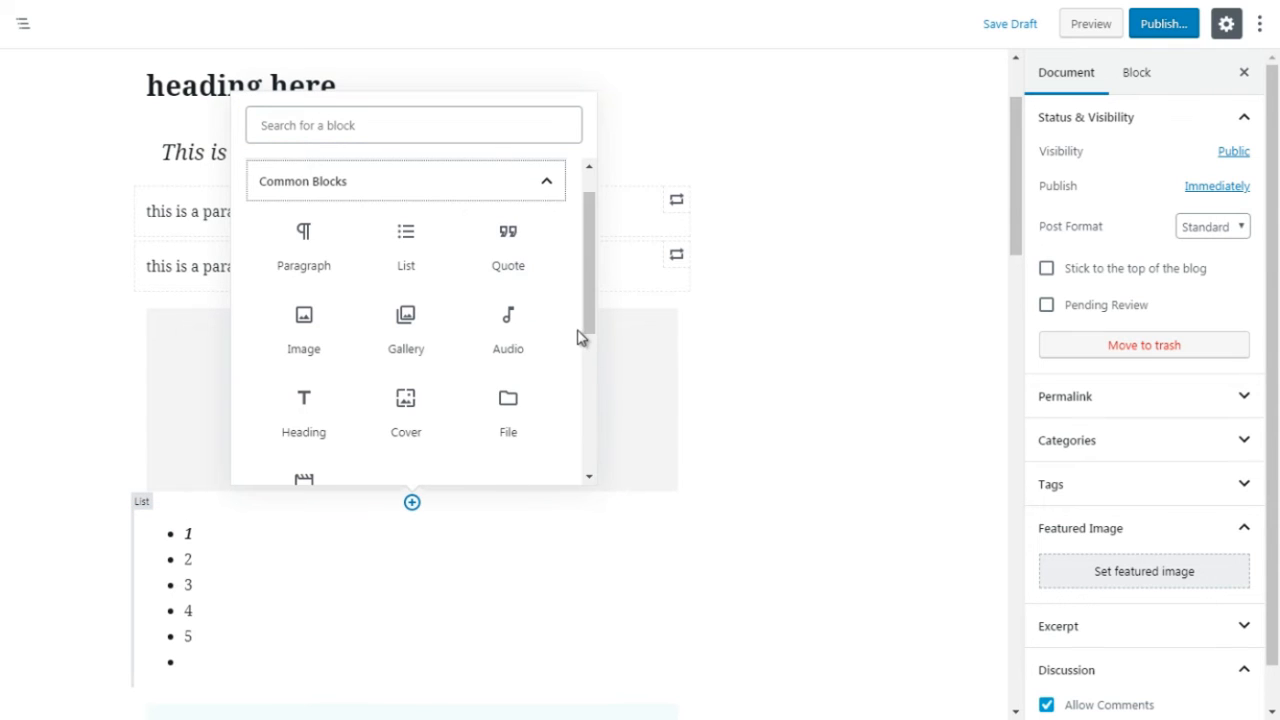
pyautogui.moveTo(590, 320); pyautogui.dragTo(594, 358)
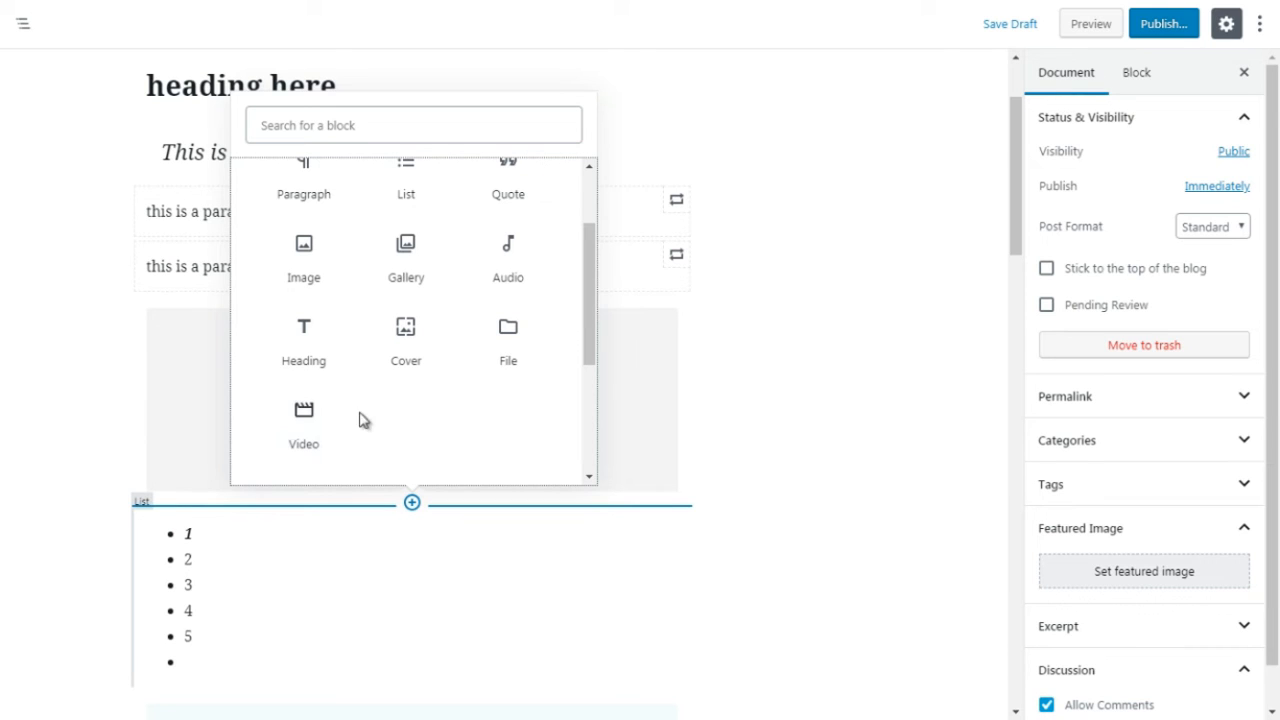
pyautogui.click(510, 350)
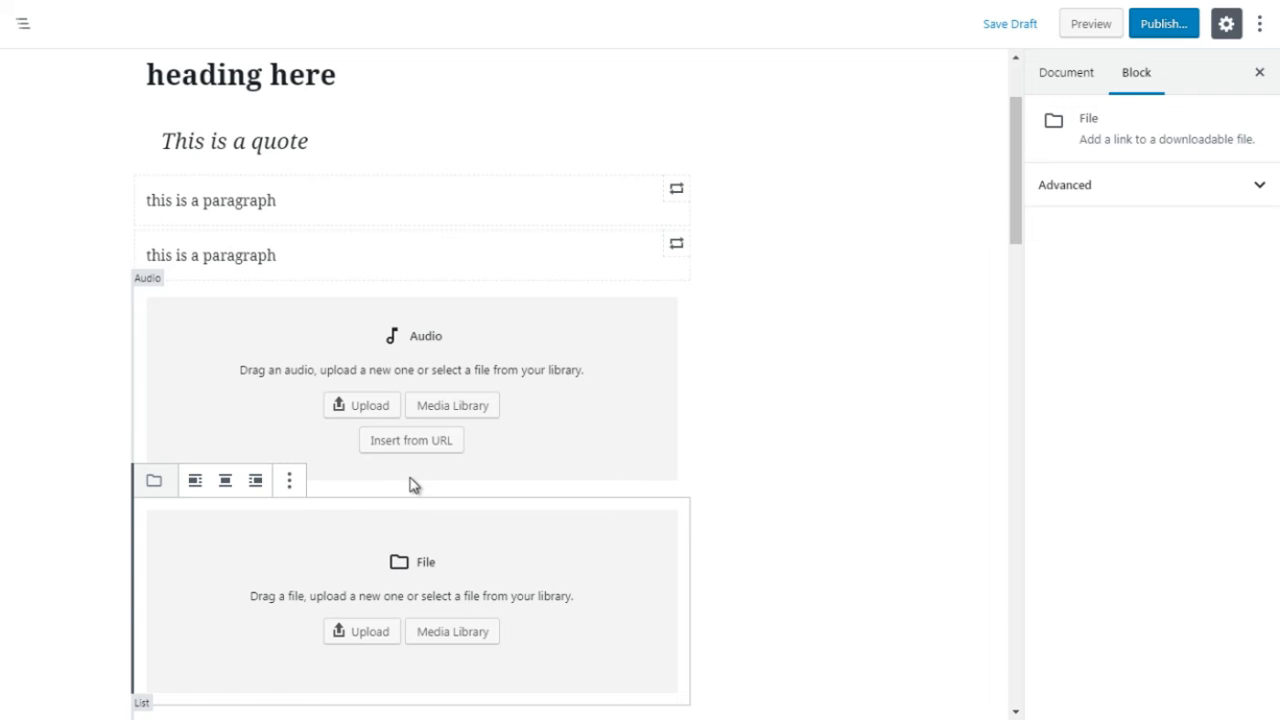
# Step: Insert a Cover block from the Common Blocks between the audio block and the file block
pyautogui.click(757, 480)
pyautogui.click(412, 491)
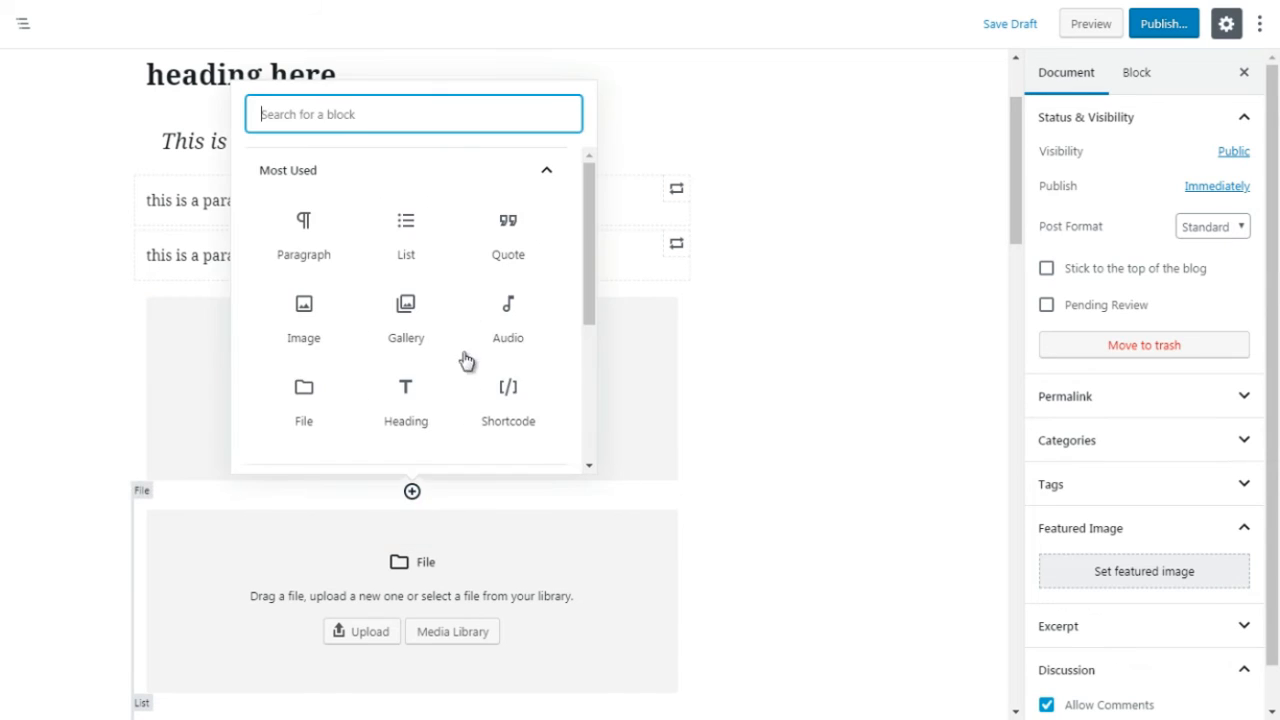
pyautogui.click(548, 173)
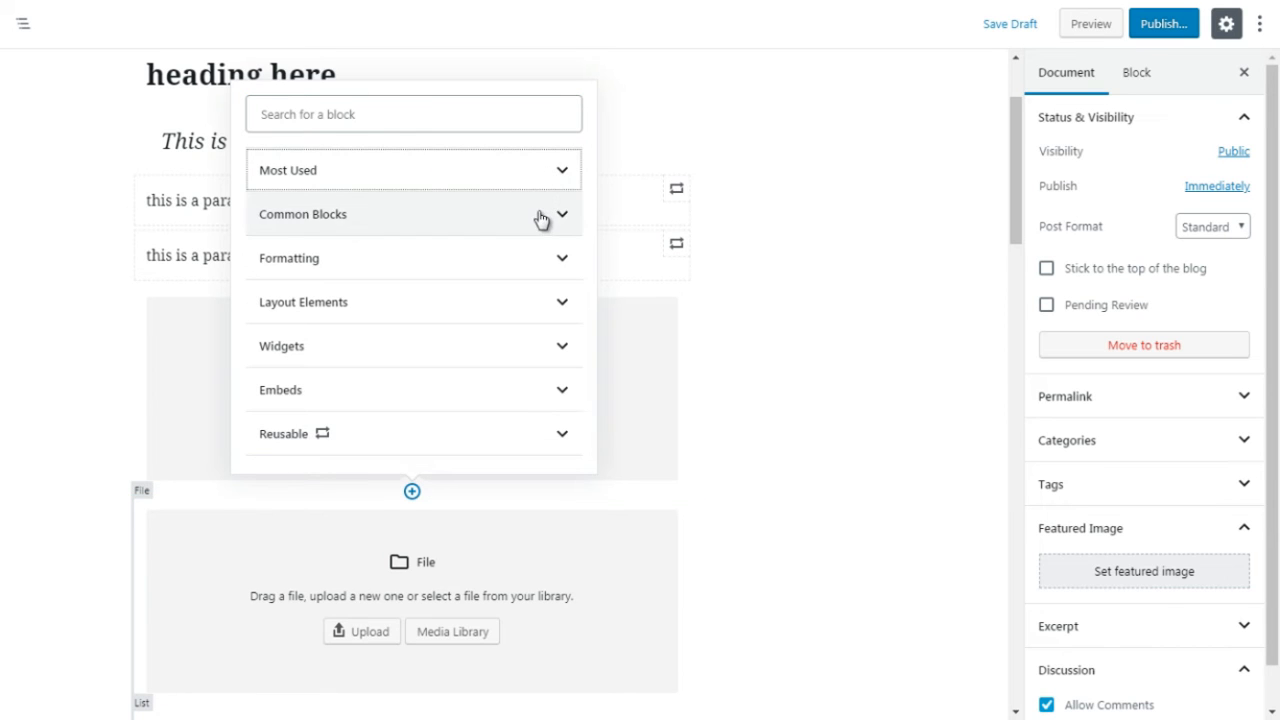
pyautogui.click(541, 219)
pyautogui.scroll(-1, 594, 345)
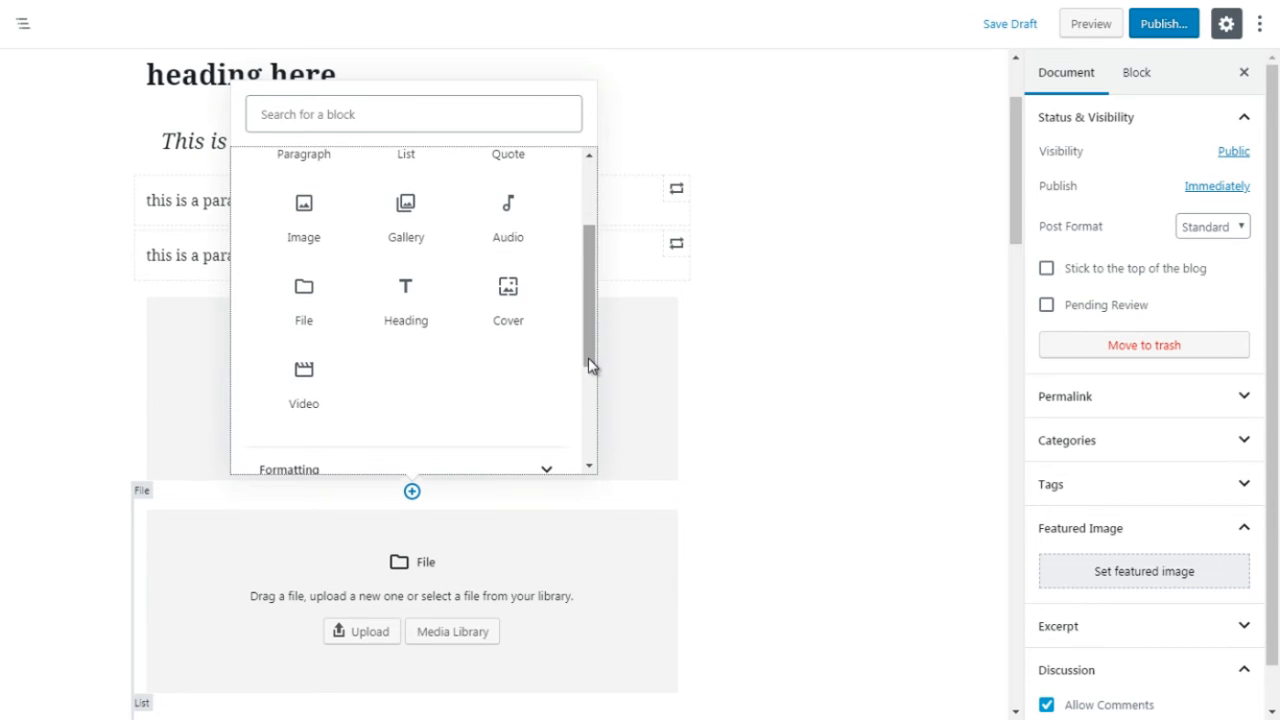
pyautogui.click(511, 294)
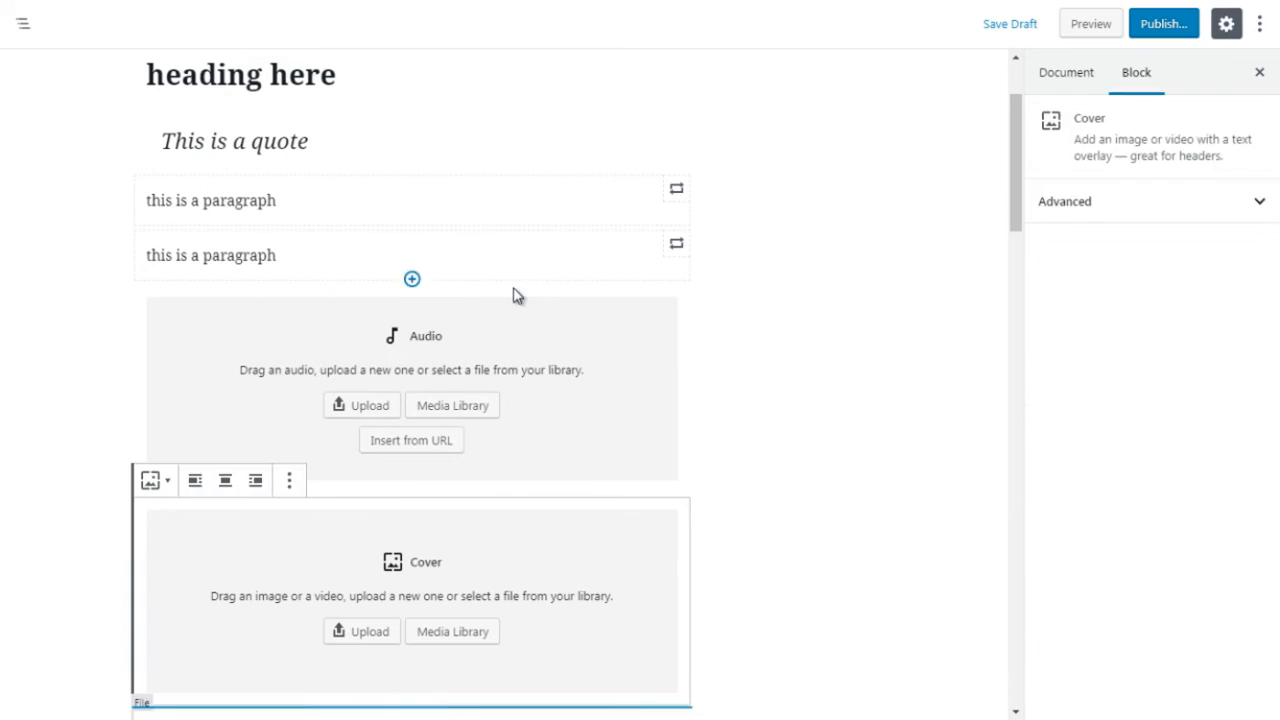
# Step: Move the Cover block up one position so it sits above the Audio block
pyautogui.click(932, 239)
pyautogui.moveTo(1012, 201)
pyautogui.mouseDown()
pyautogui.moveTo(1013, 220)
pyautogui.moveTo(1012, 204)
pyautogui.mouseUp()
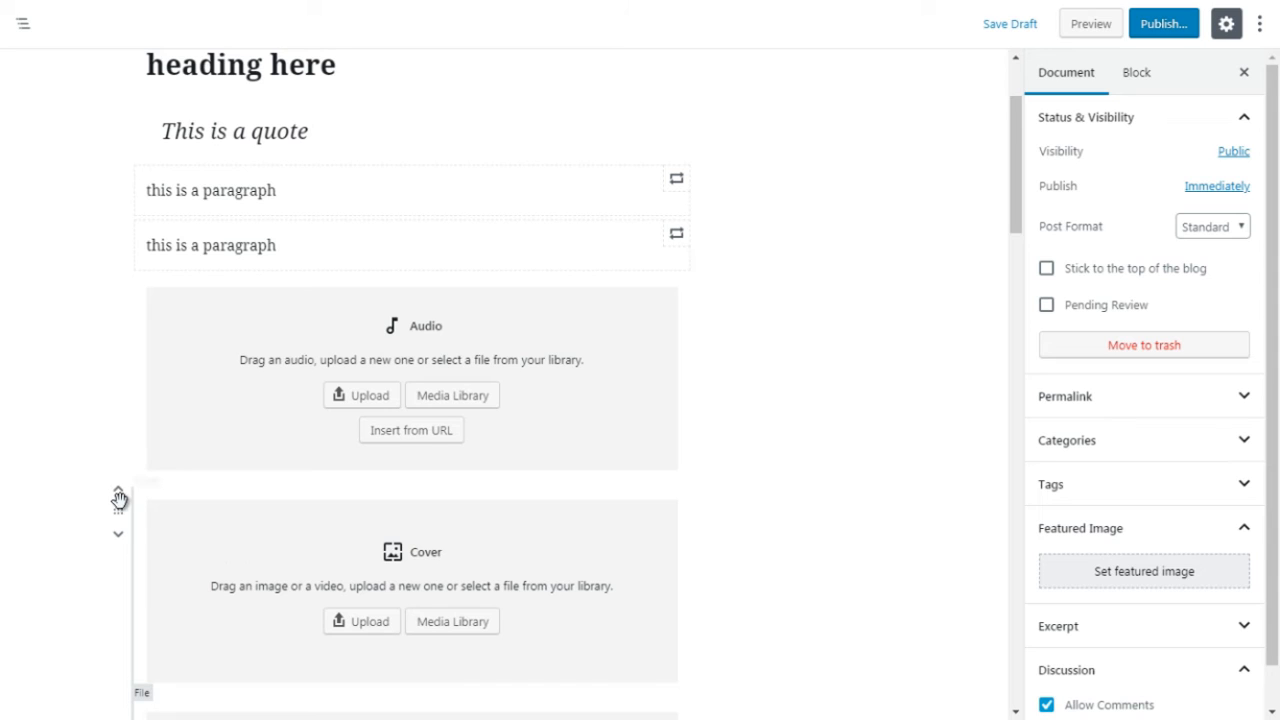
pyautogui.click(119, 498)
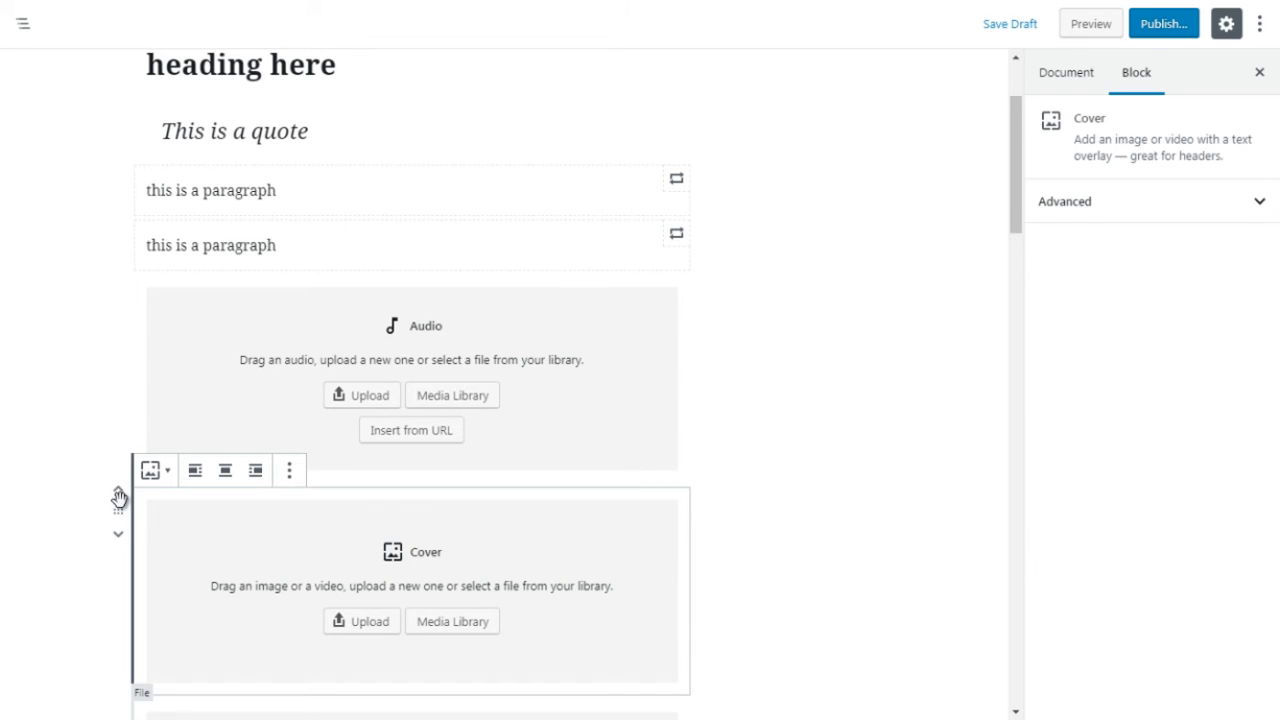
pyautogui.click(119, 496)
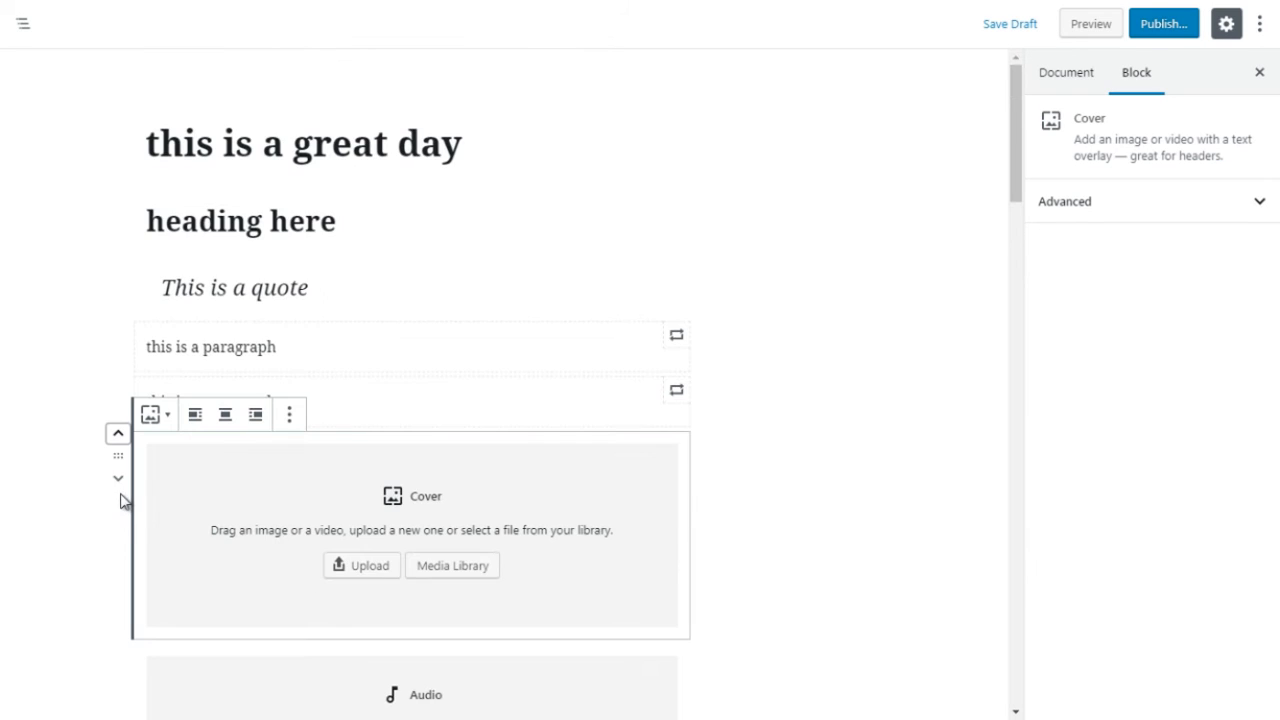
# Step: Move the Cover block up once more so it sits between the two "this is a paragraph" blocks
pyautogui.click(117, 438)
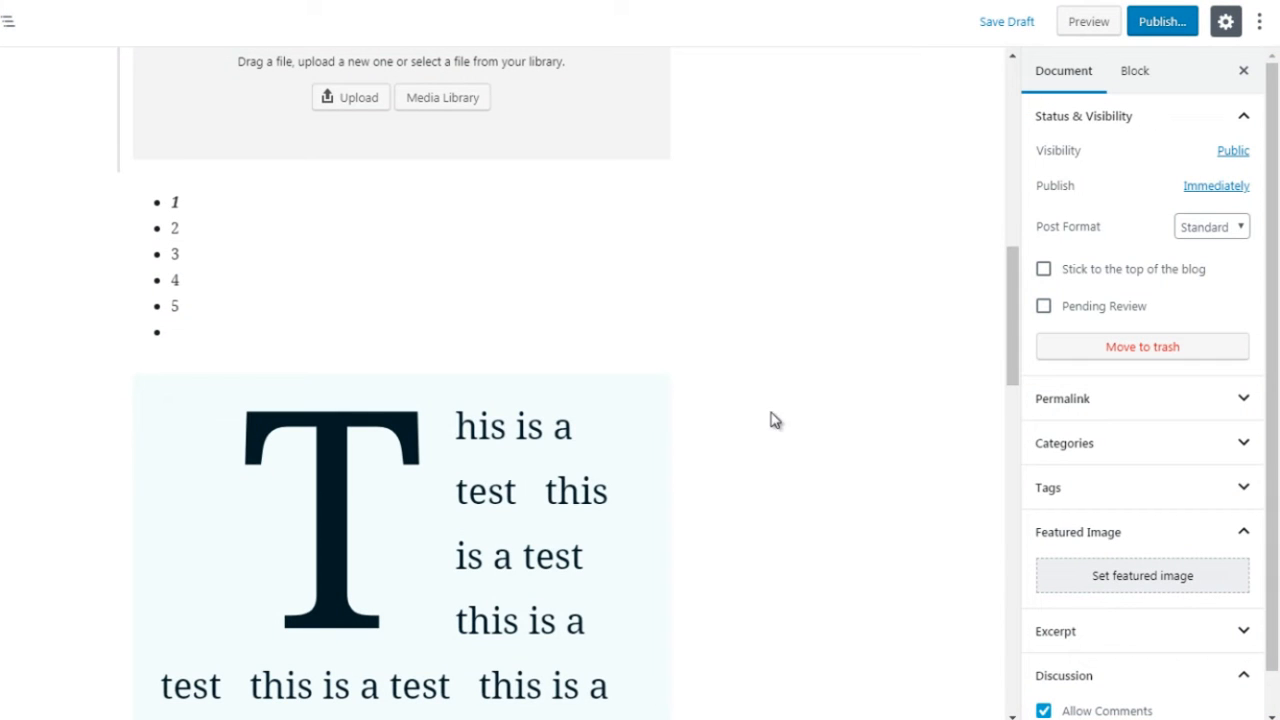
# Step: Insert a Code block from the Formatting blocks between the 1–5 list and the drop-cap "This is a test" paragraph, leaving it empty
pyautogui.moveTo(403, 355)
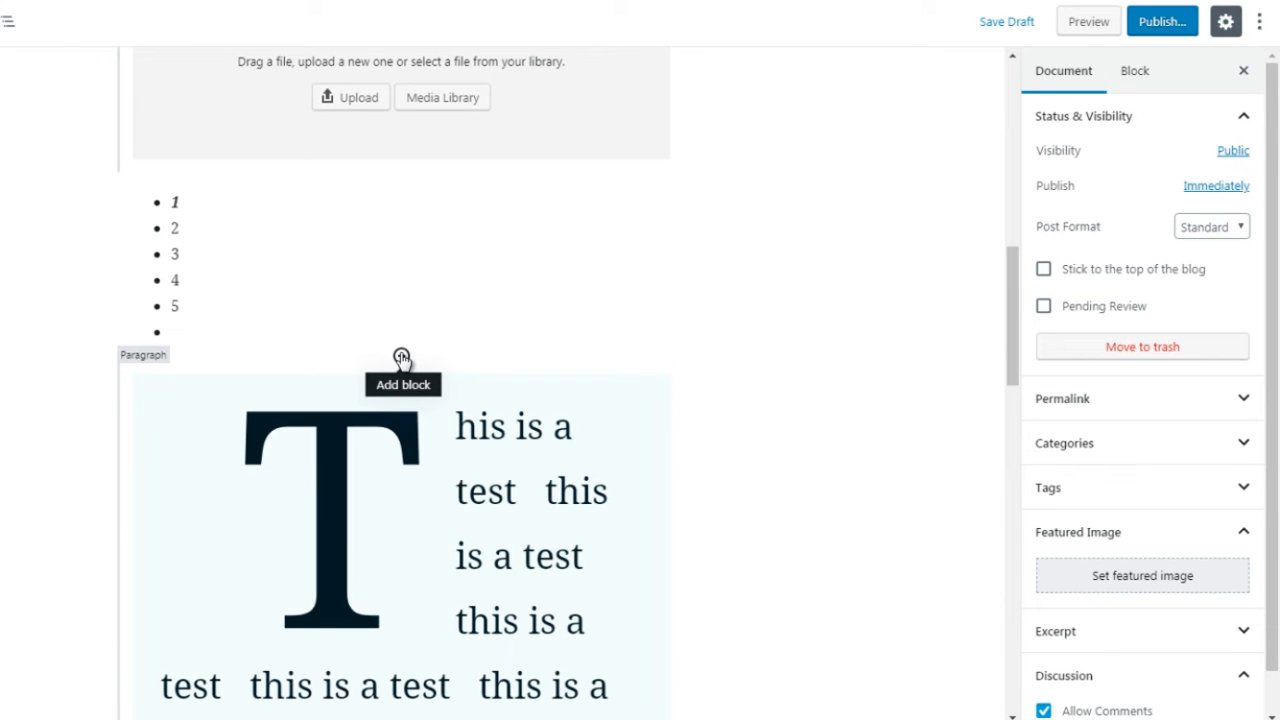
pyautogui.click(401, 357)
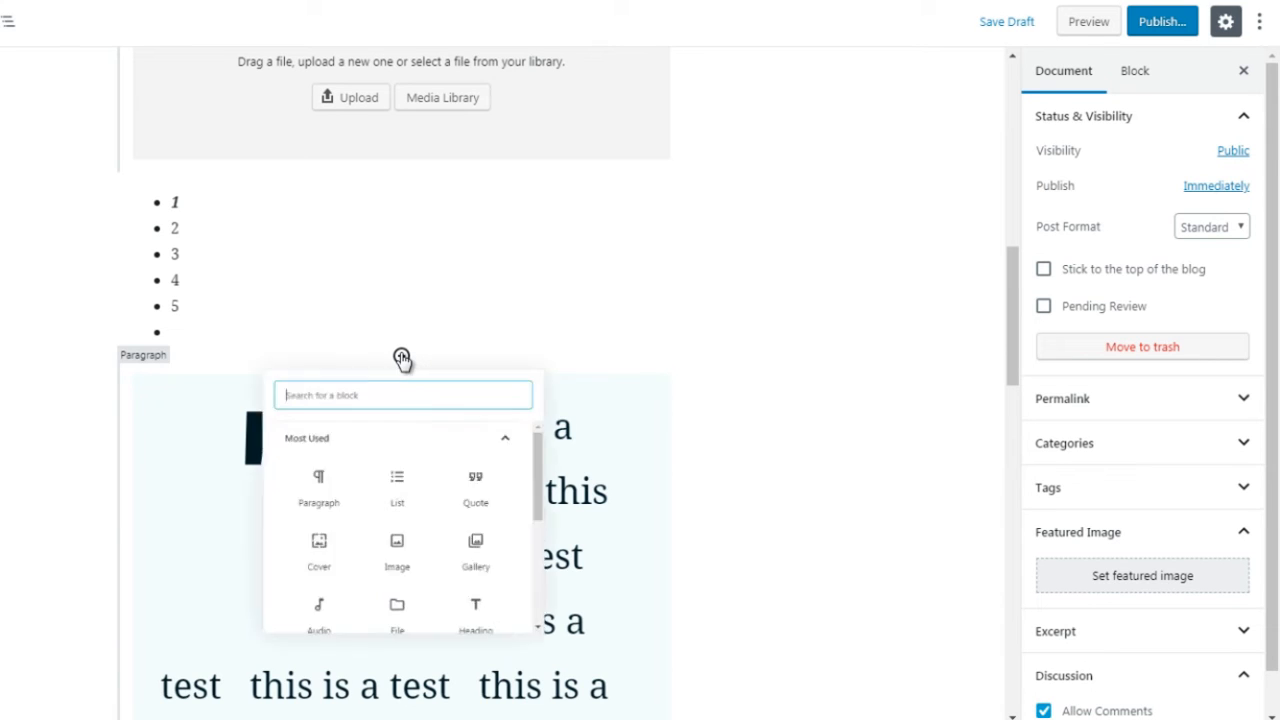
pyautogui.click(540, 472)
pyautogui.scroll(-1, 578, 500)
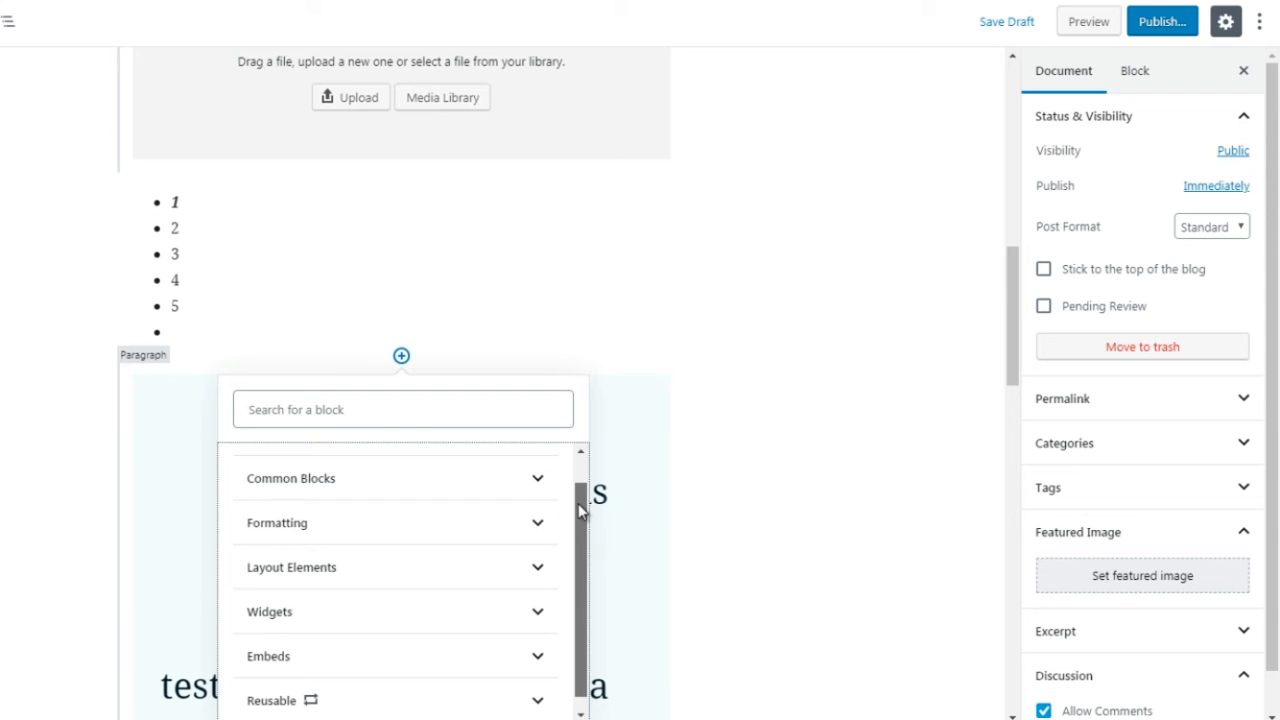
pyautogui.click(525, 535)
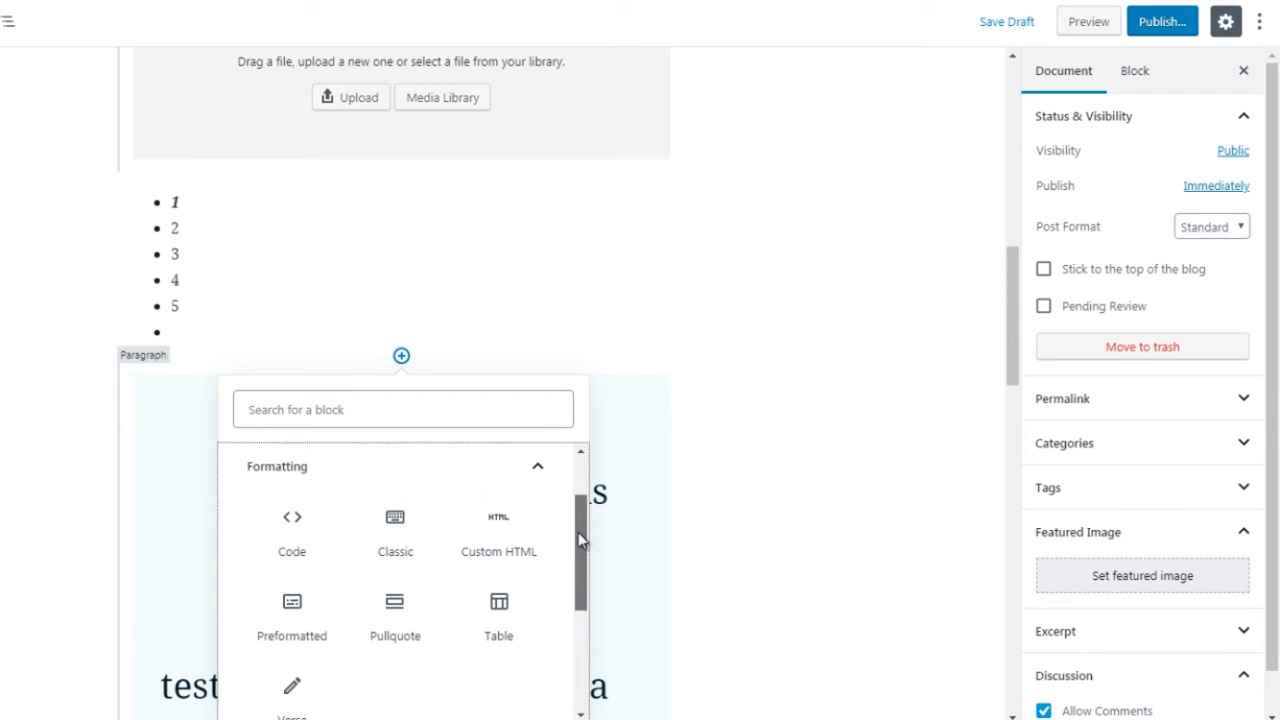
pyautogui.scroll(-1, 578, 535)
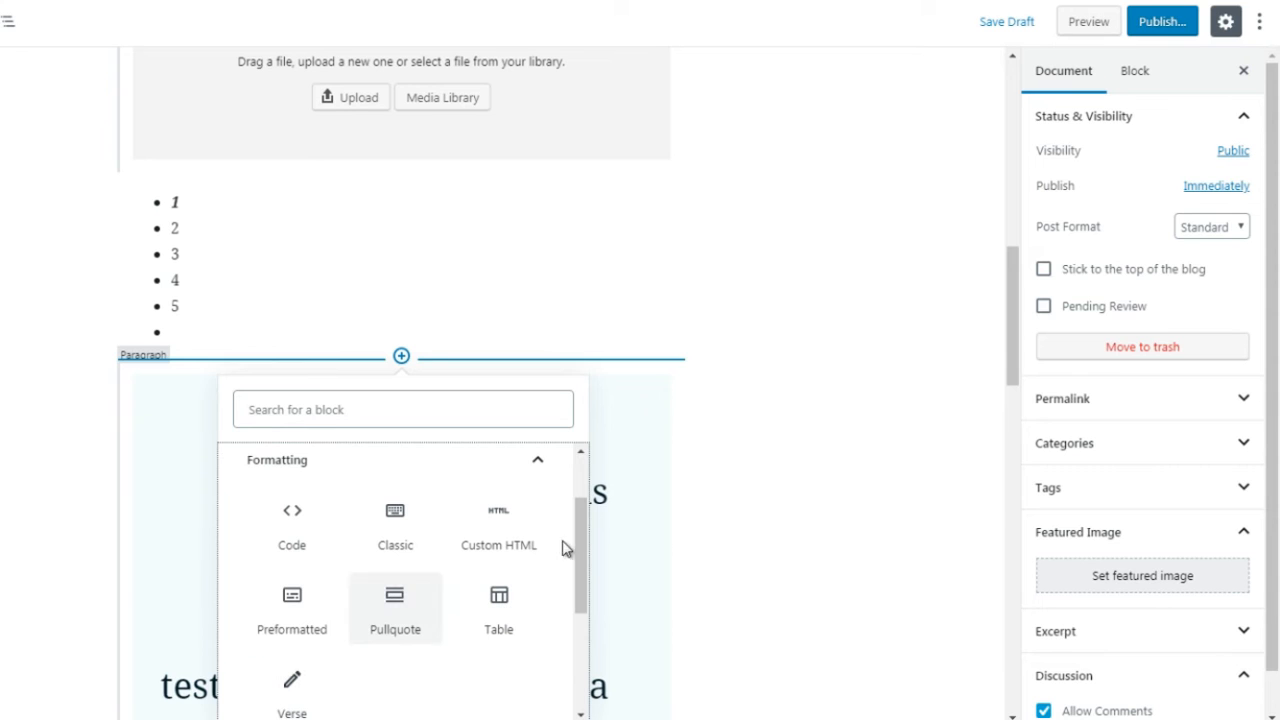
pyautogui.moveTo(579, 544); pyautogui.dragTo(579, 547)
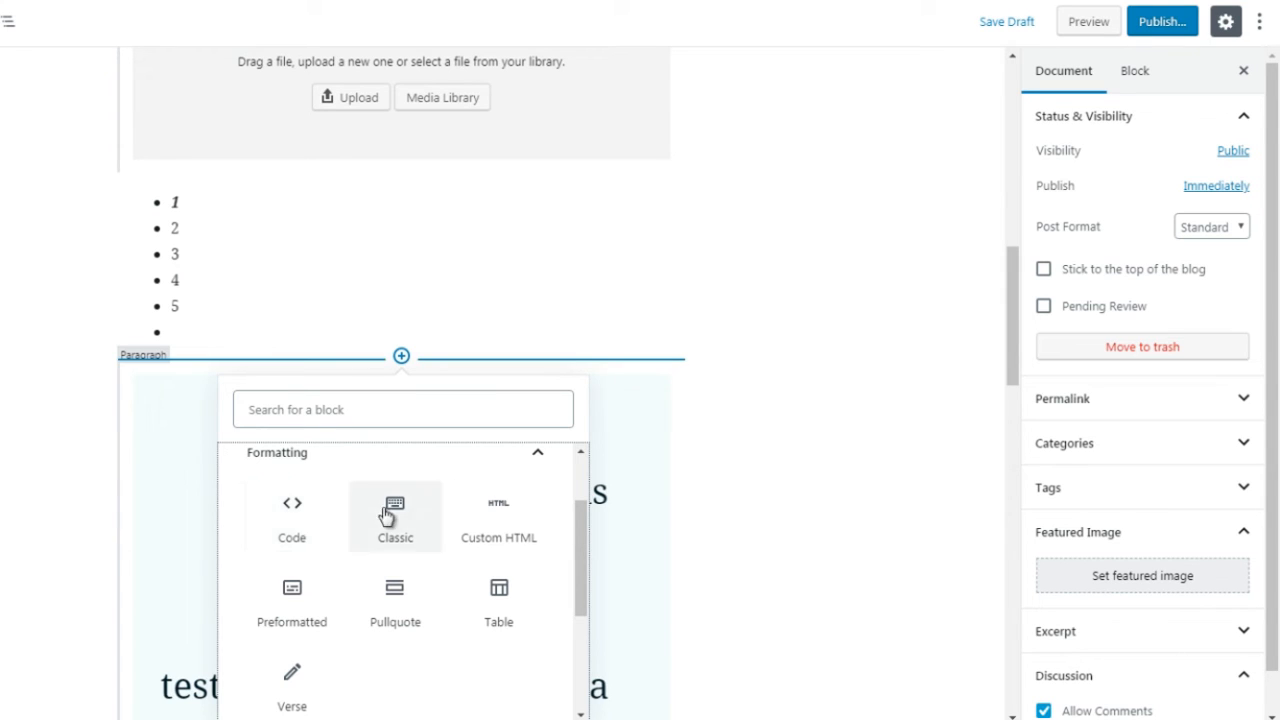
pyautogui.click(309, 532)
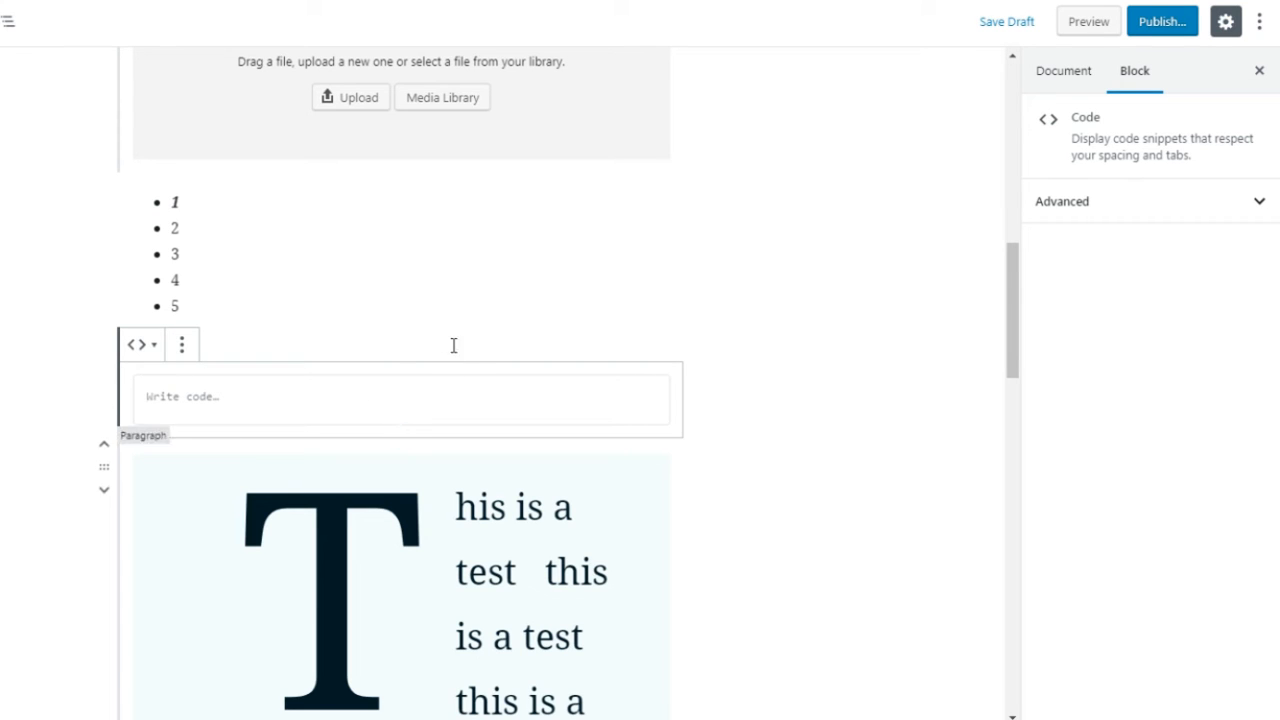
pyautogui.click(749, 349)
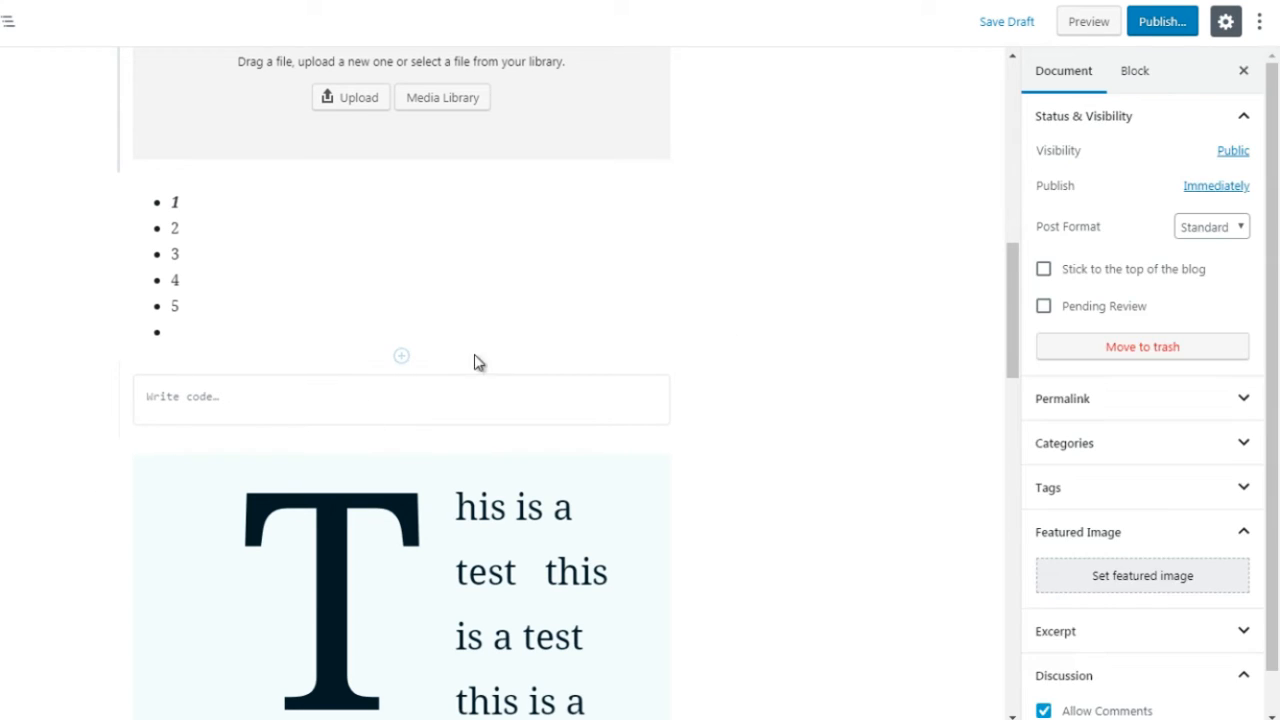
# Step: Insert a Custom HTML block from the Formatting blocks between the 1–5 list and the Code block
pyautogui.click(401, 357)
pyautogui.click(519, 474)
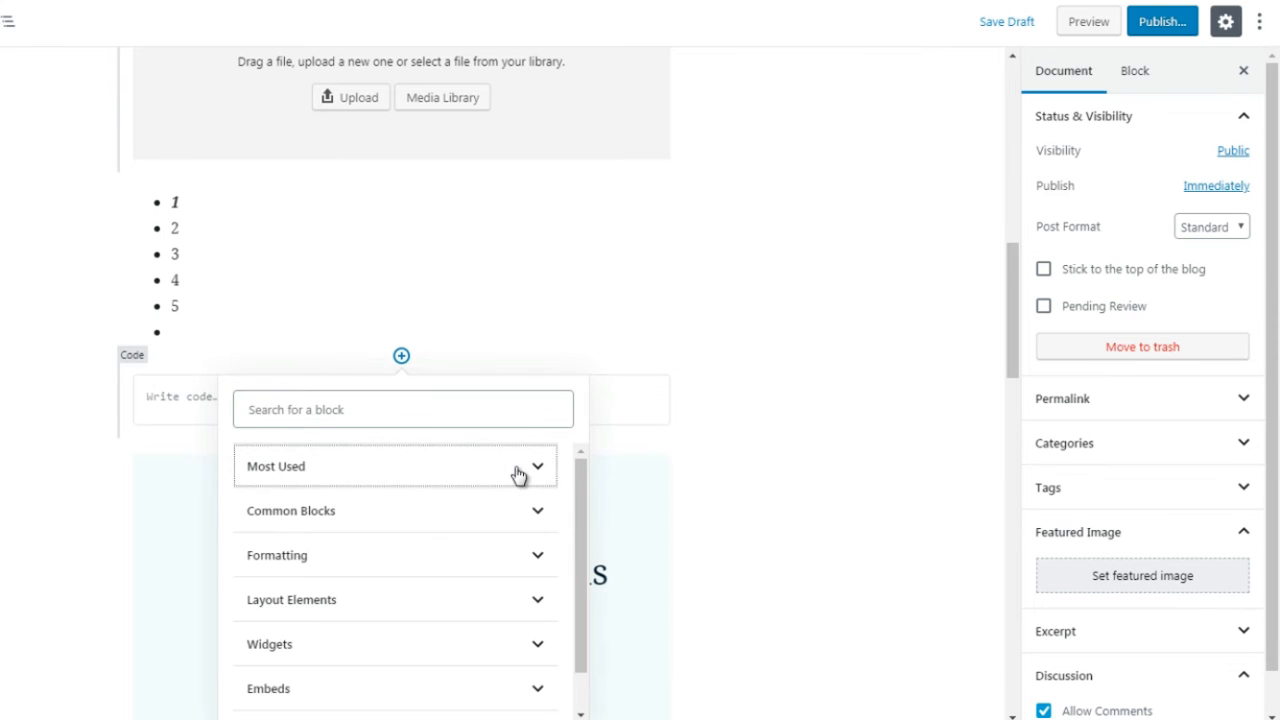
pyautogui.click(500, 558)
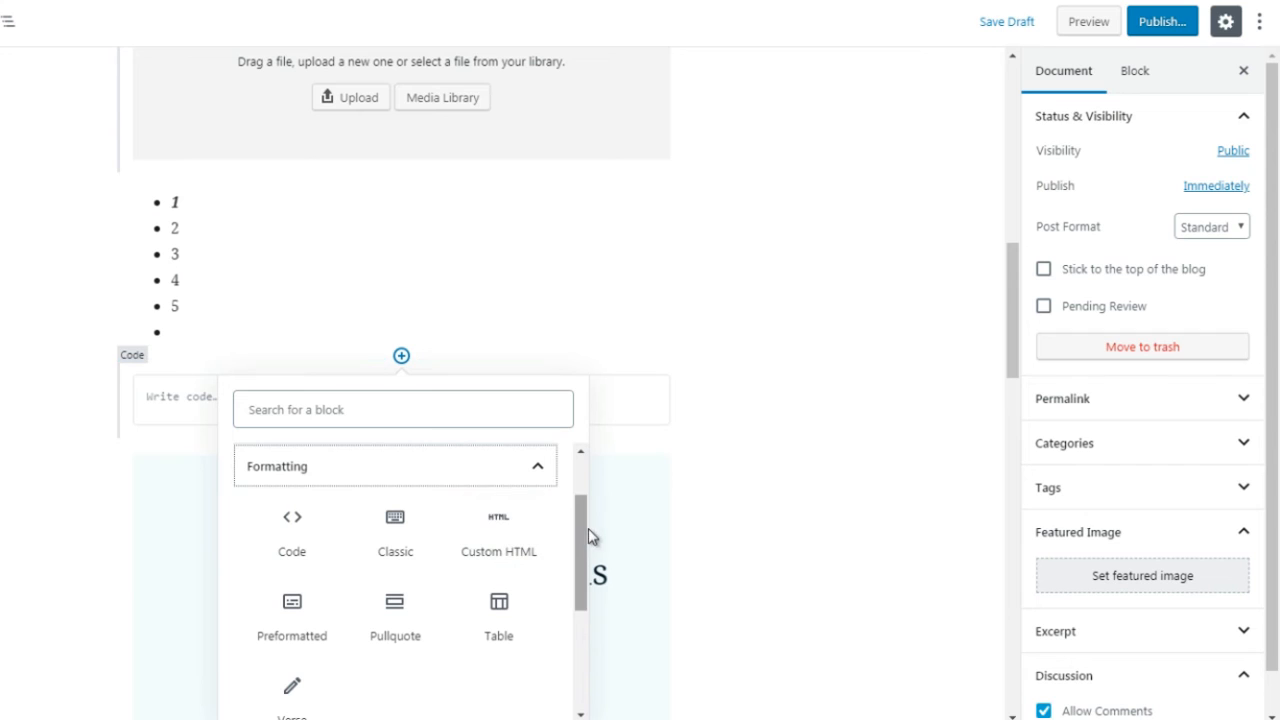
pyautogui.moveTo(581, 534); pyautogui.dragTo(579, 540)
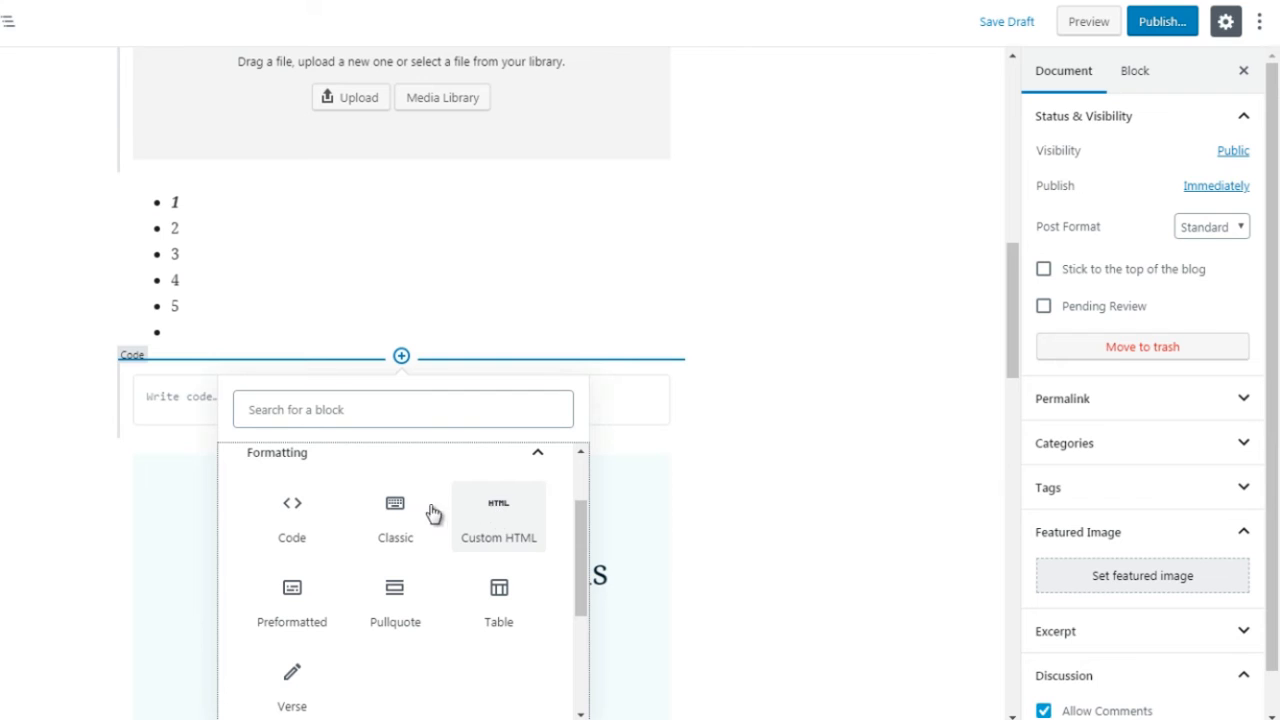
pyautogui.click(508, 527)
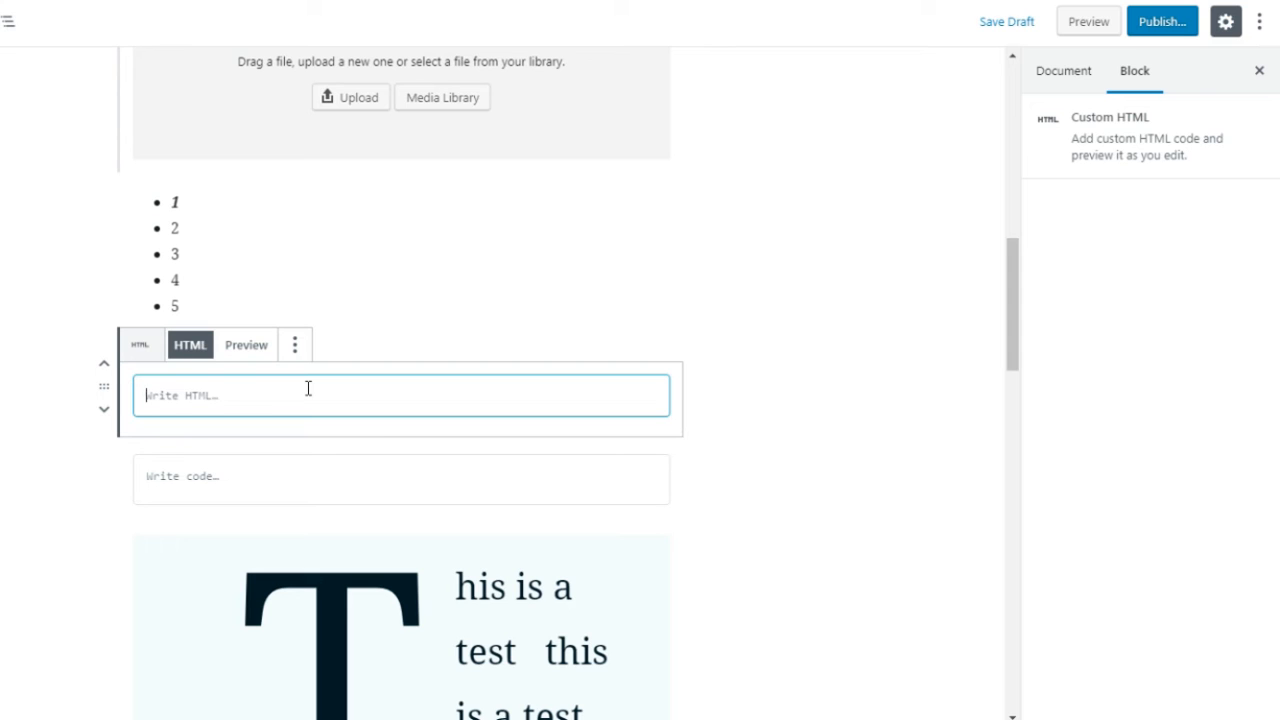
pyautogui.write('<')
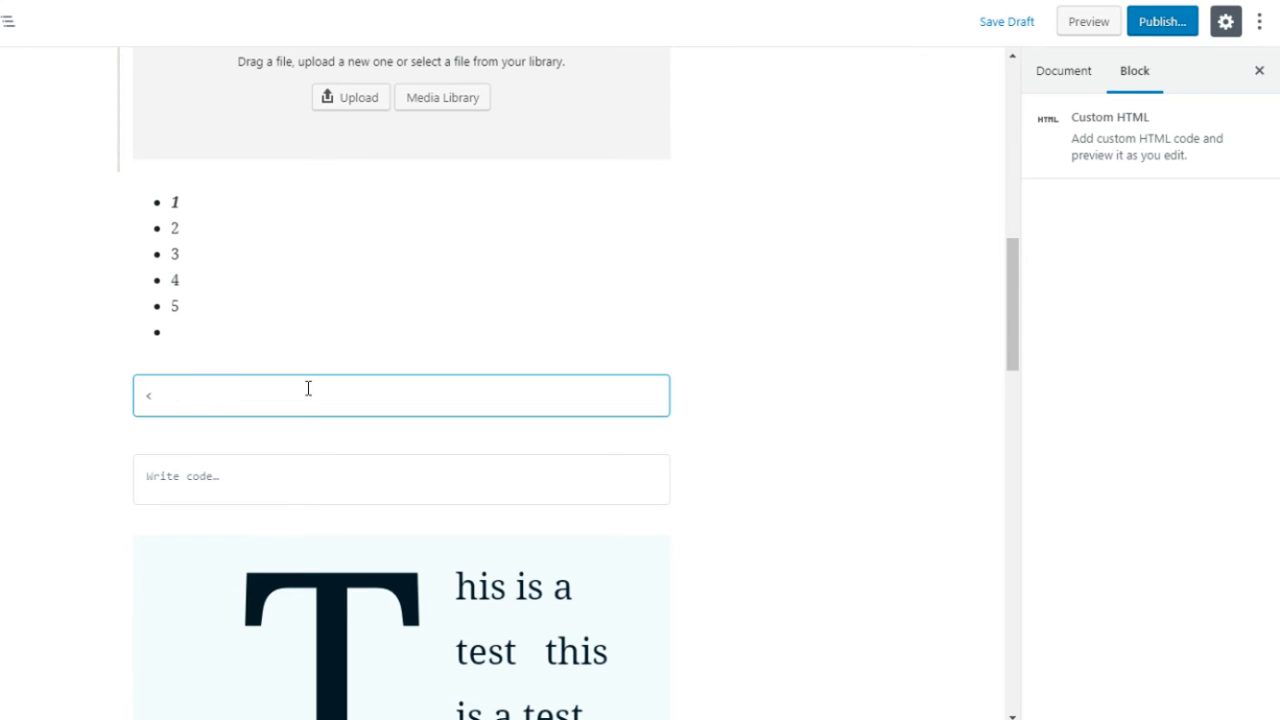
pyautogui.write('a href=http:')
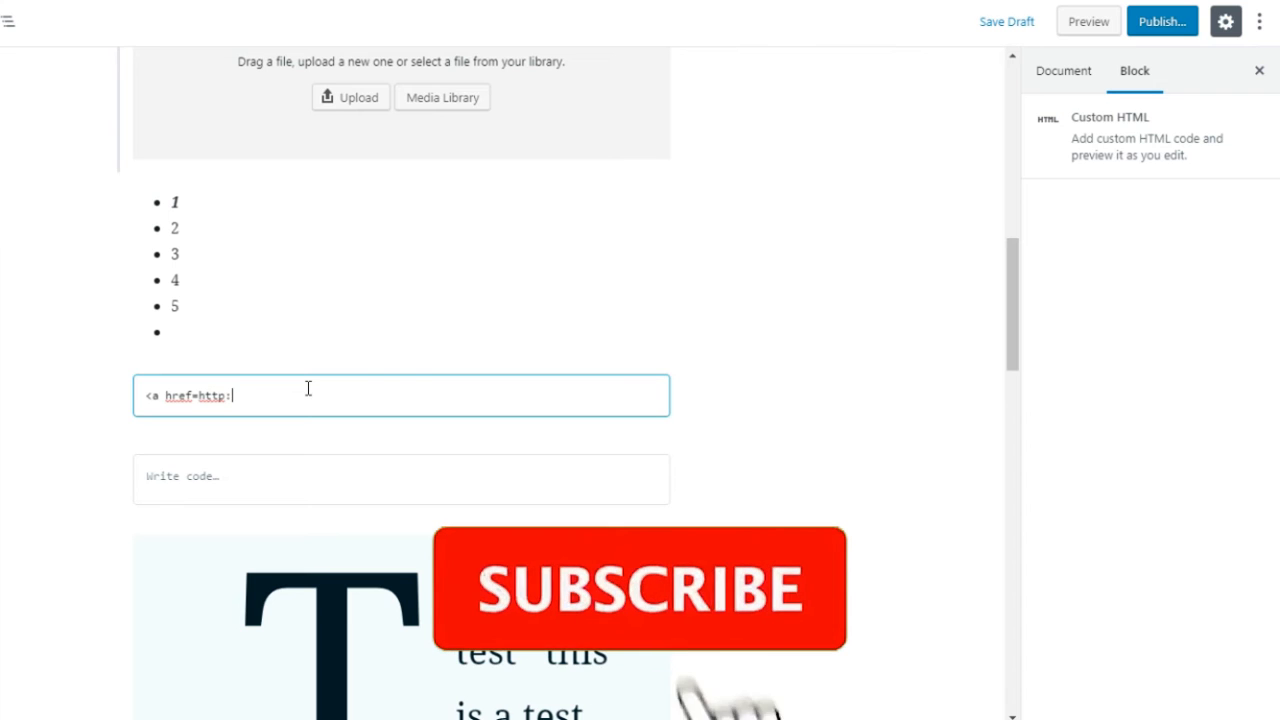
pyautogui.write('//go')
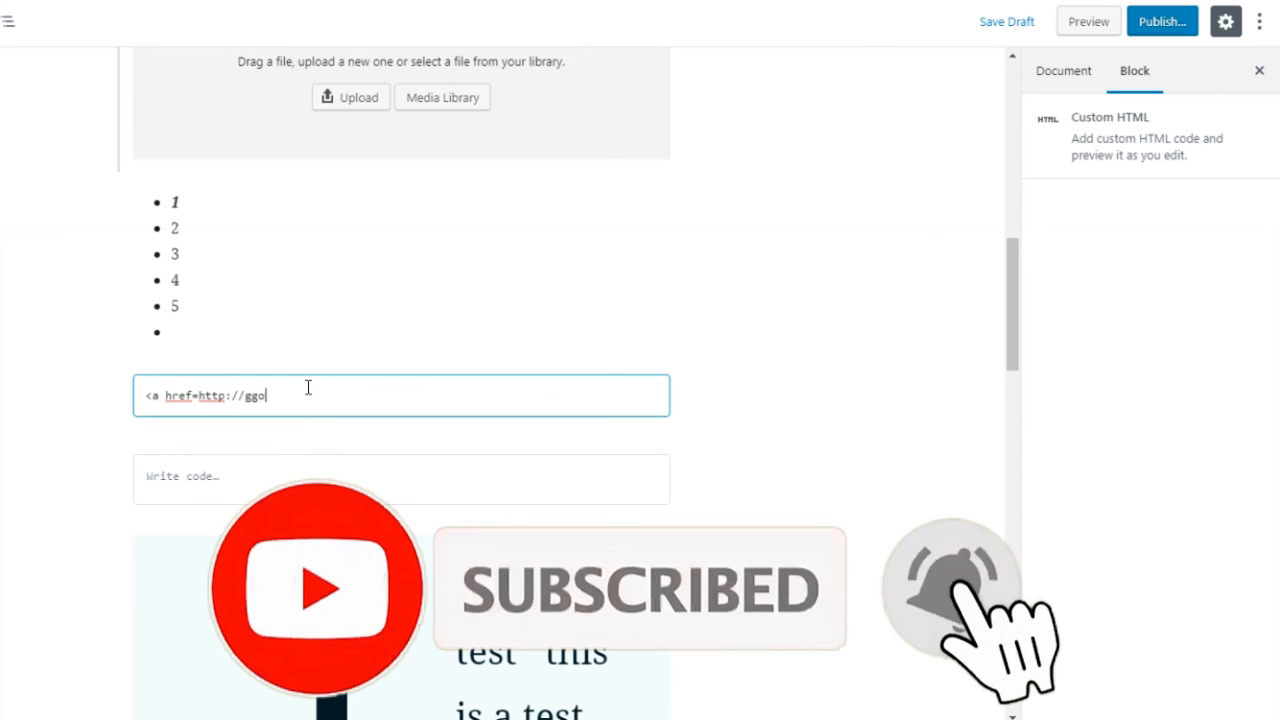
pyautogui.write('ogle')
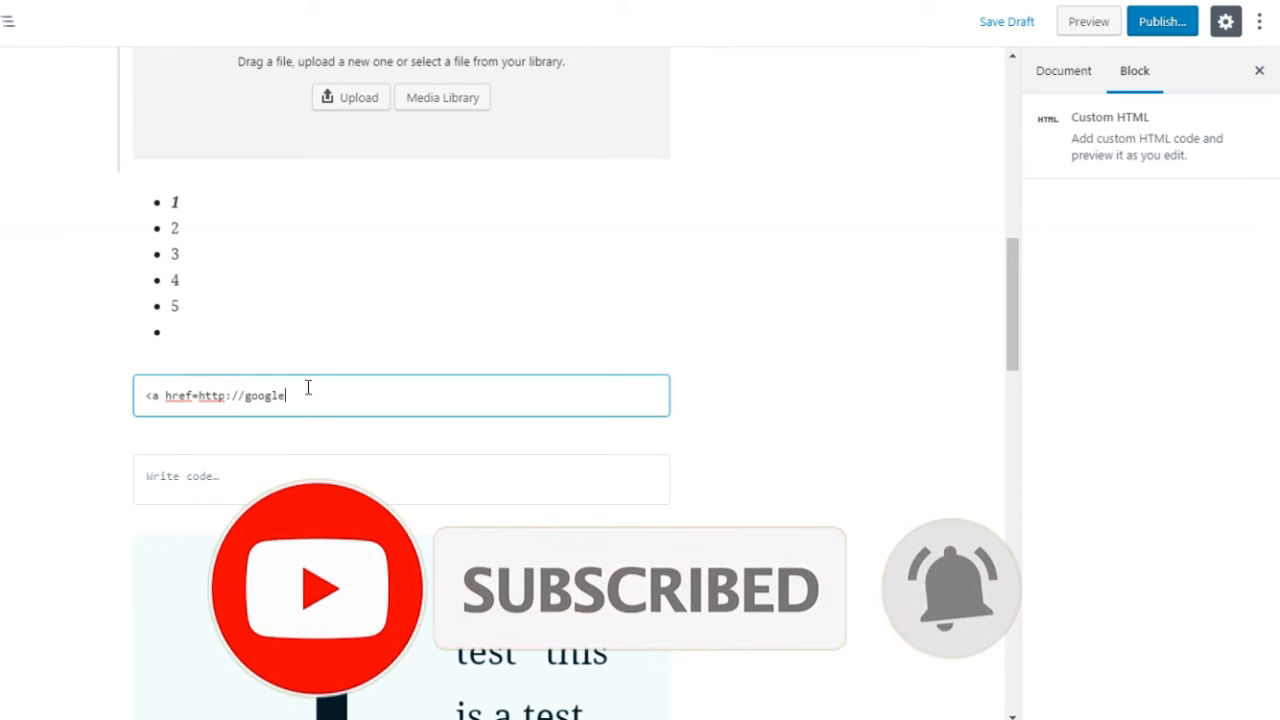
pyautogui.write('.com"><')
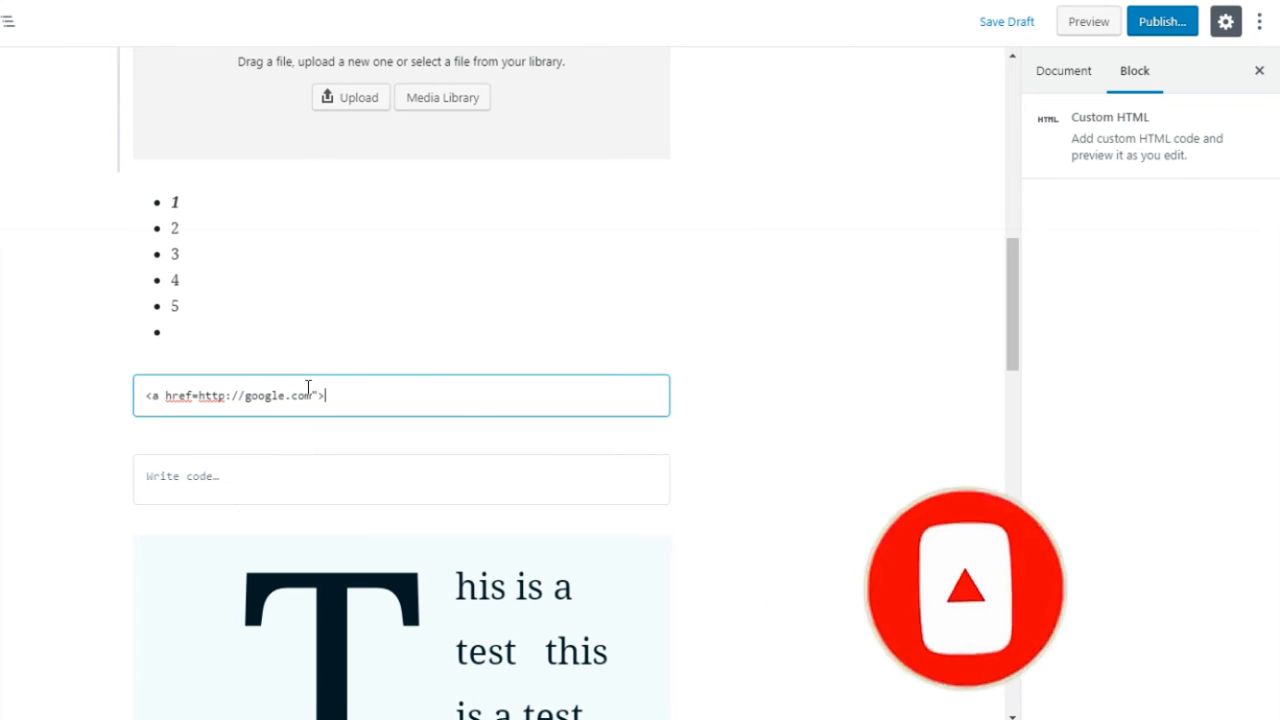
pyautogui.write('google')
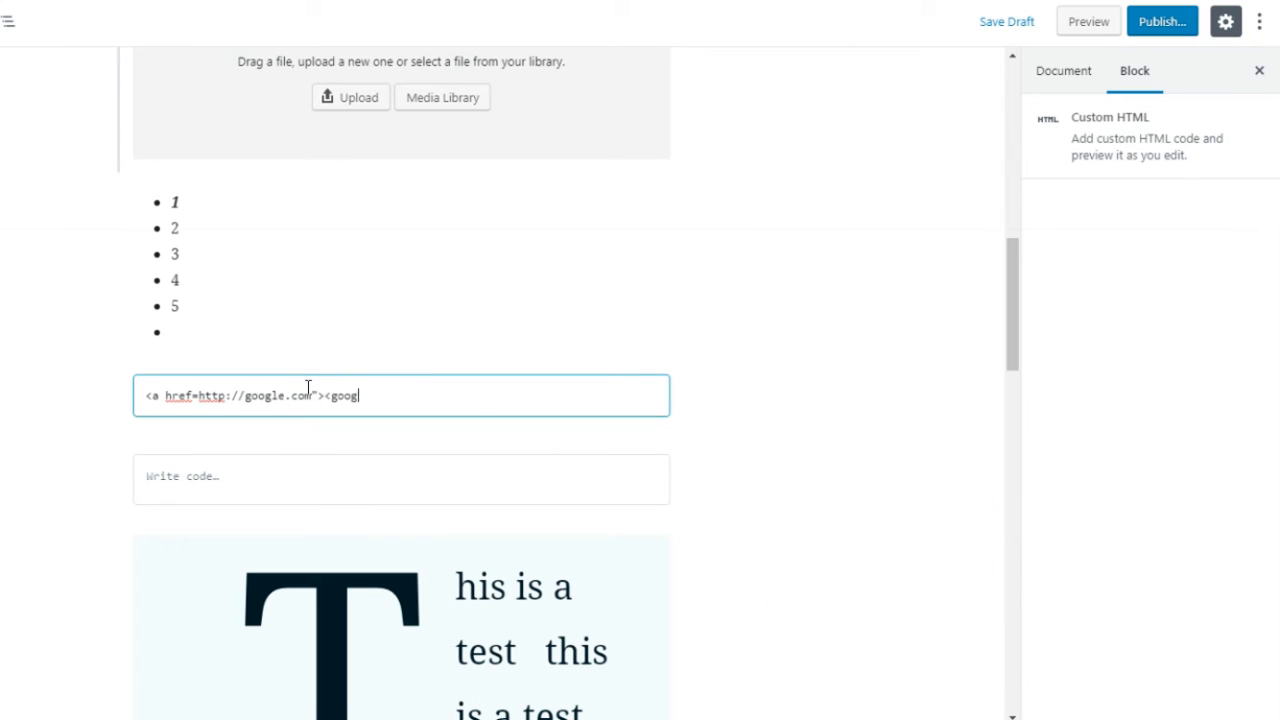
pyautogui.press('BackSpace')
pyautogui.press('BackSpace')
pyautogui.press('BackSpace')
pyautogui.press('BackSpace')
pyautogui.press('BackSpace')
pyautogui.press('BackSpace')
pyautogui.press('BackSpace')
pyautogui.write('google</a>')
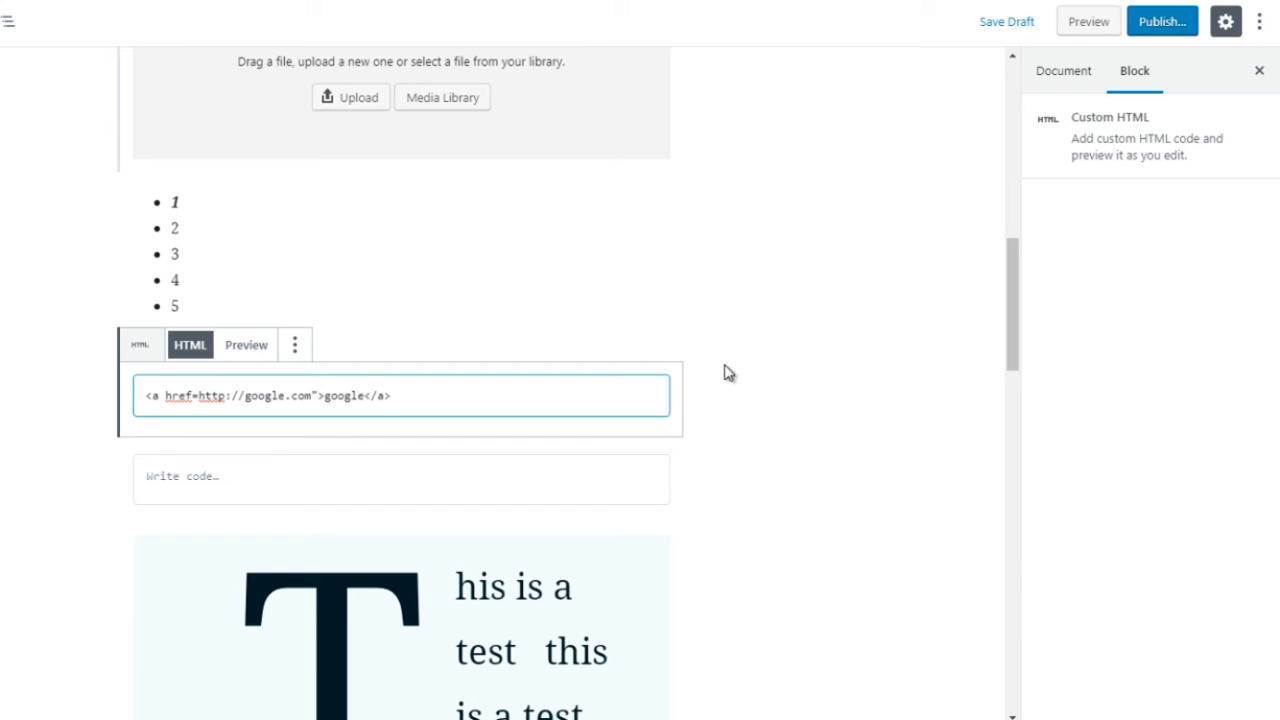
pyautogui.click(247, 346)
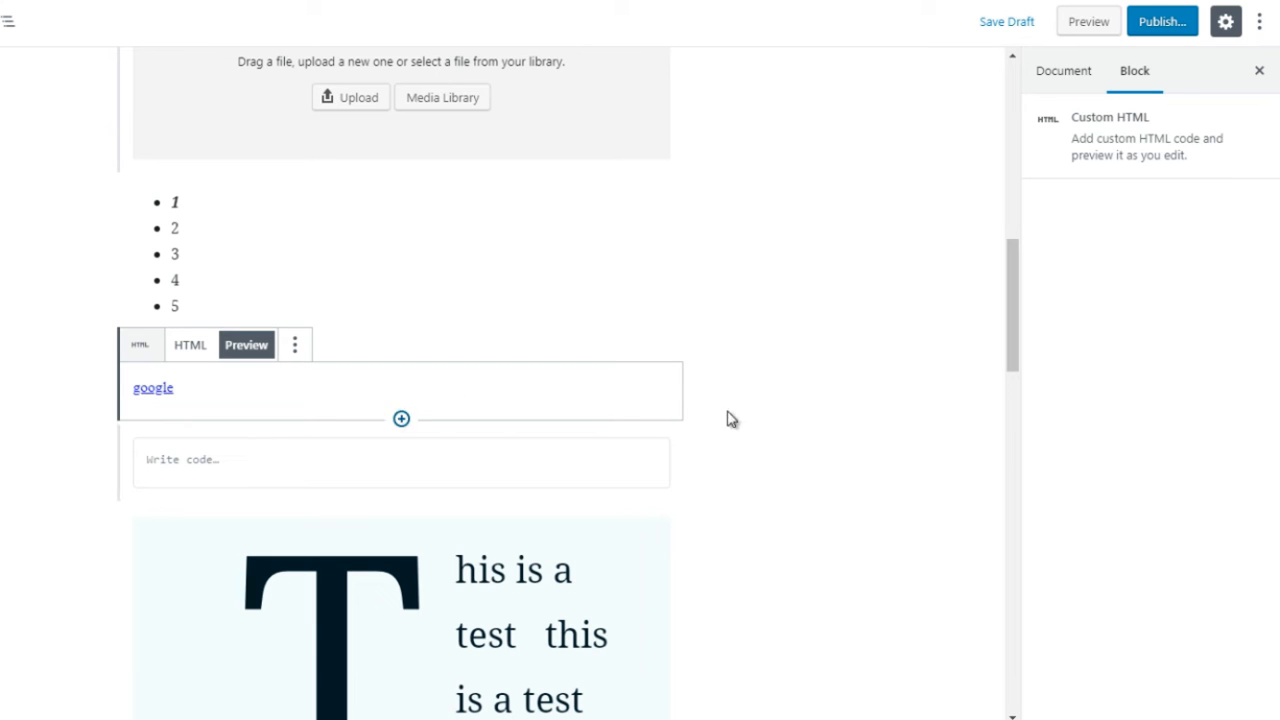
# Step: Insert a Classic block from the Formatting blocks between the google link and the Code block
pyautogui.moveTo(396, 432)
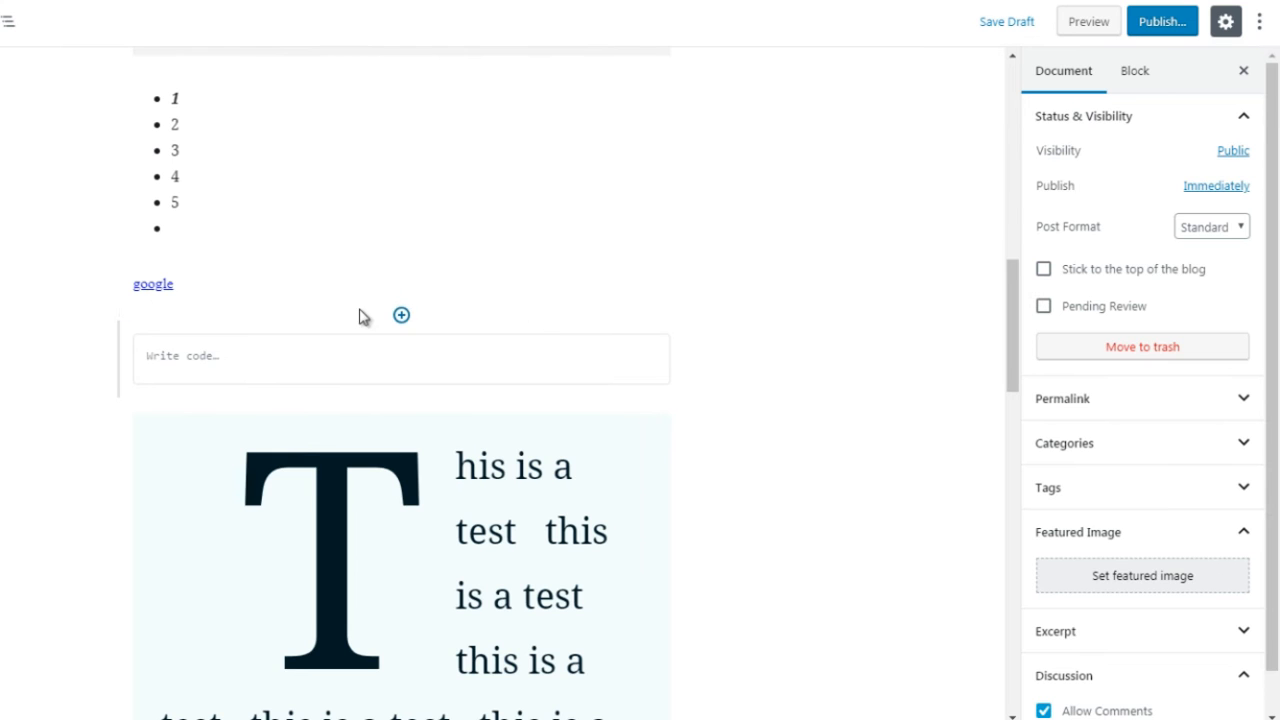
pyautogui.click(401, 316)
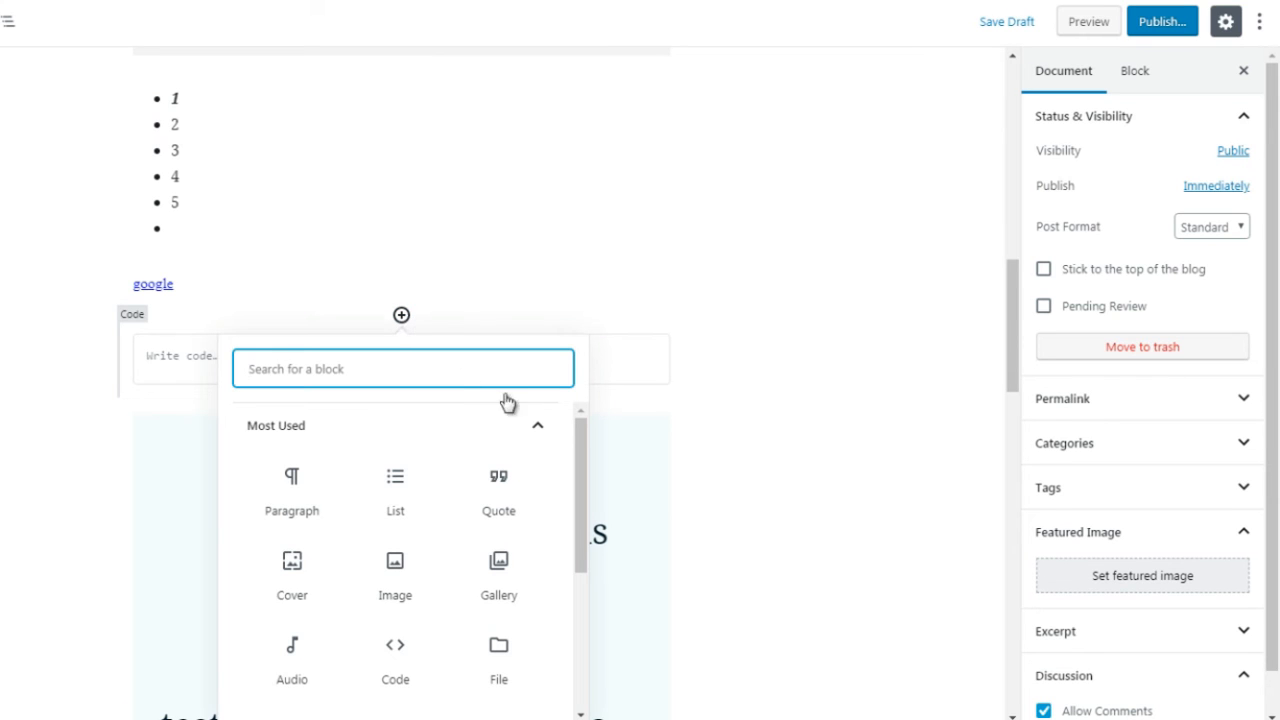
pyautogui.click(540, 427)
pyautogui.click(529, 514)
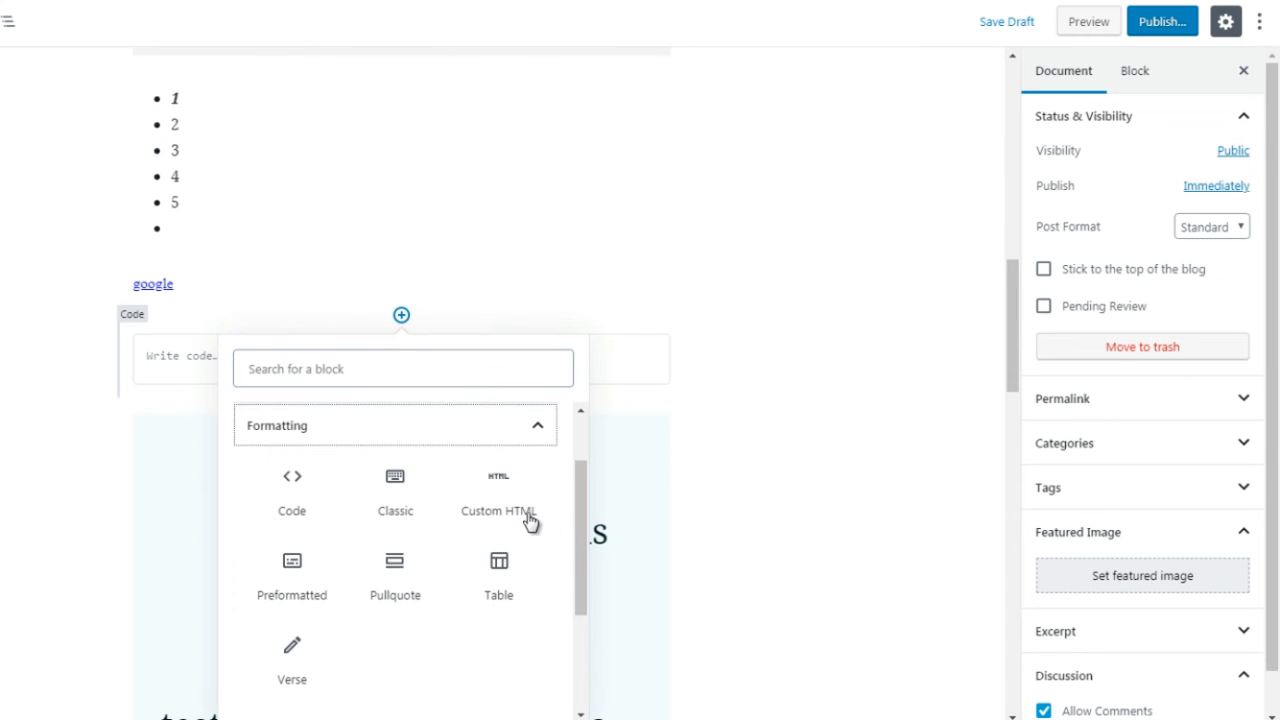
pyautogui.click(397, 487)
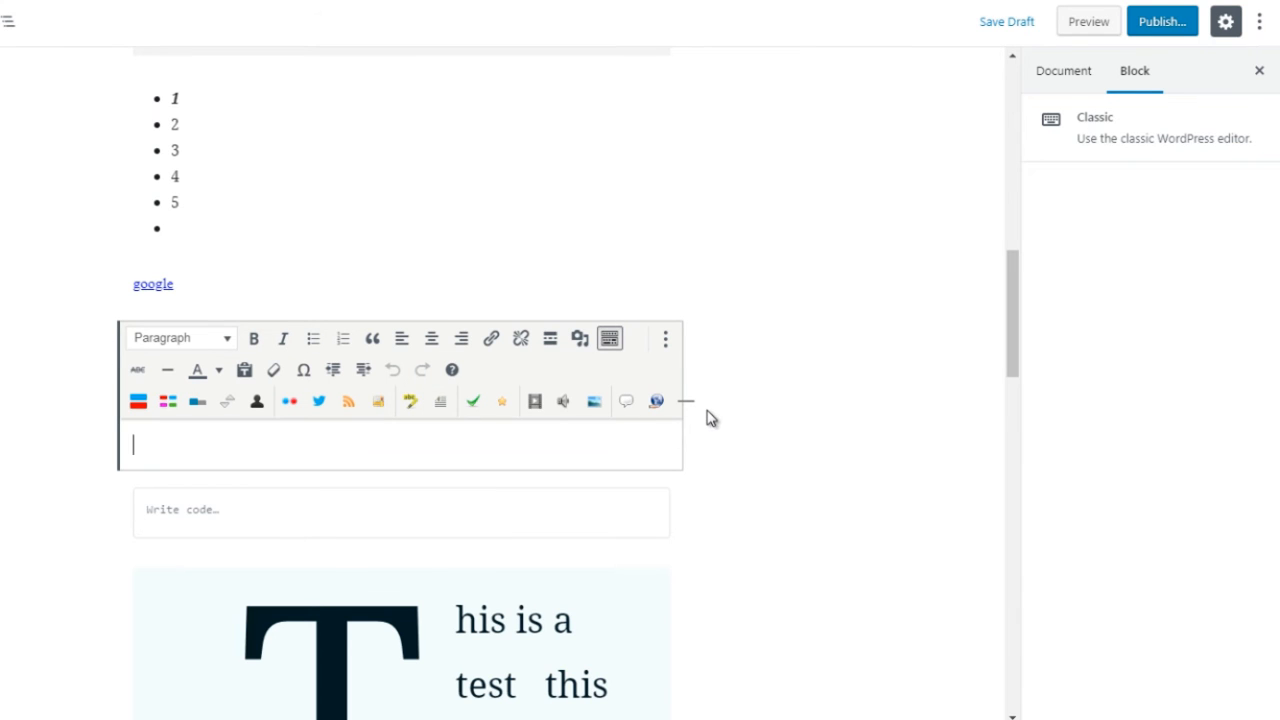
# Step: Insert a Preformatted block from the Formatting blocks between the Classic block and the Code block, and enter the text "hello"
pyautogui.moveTo(394, 443)
pyautogui.click(400, 471)
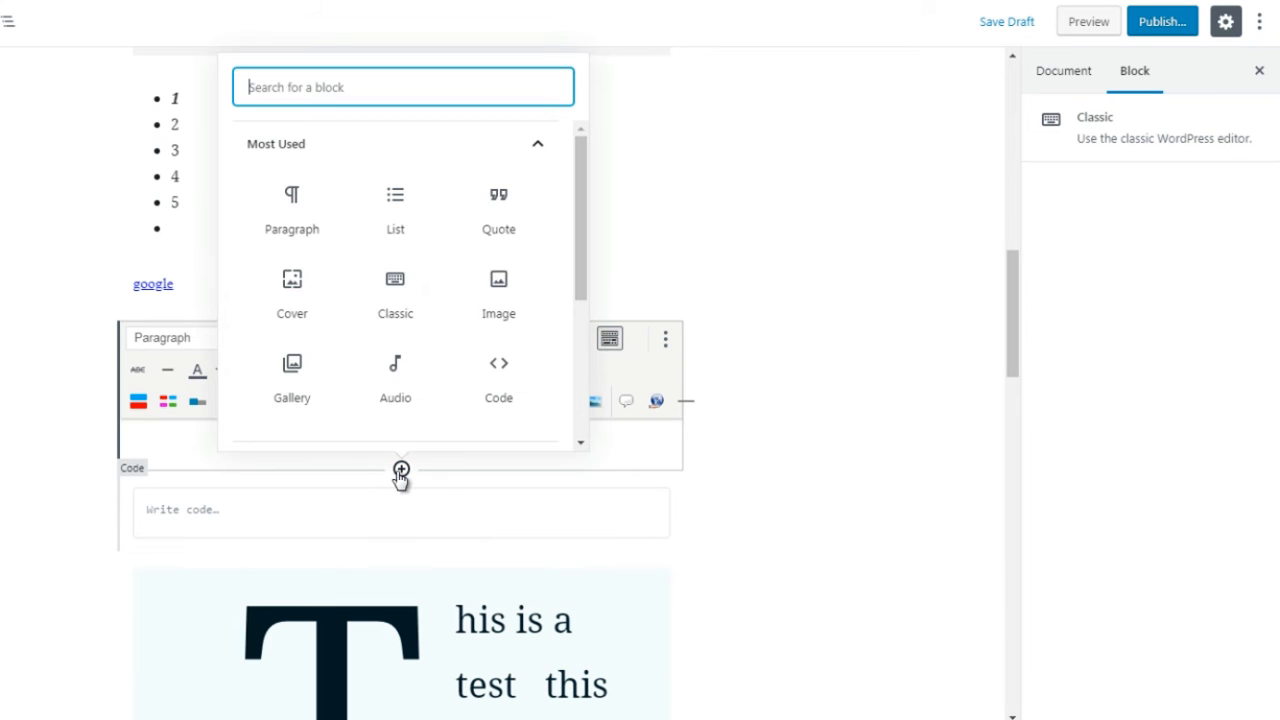
pyautogui.click(488, 150)
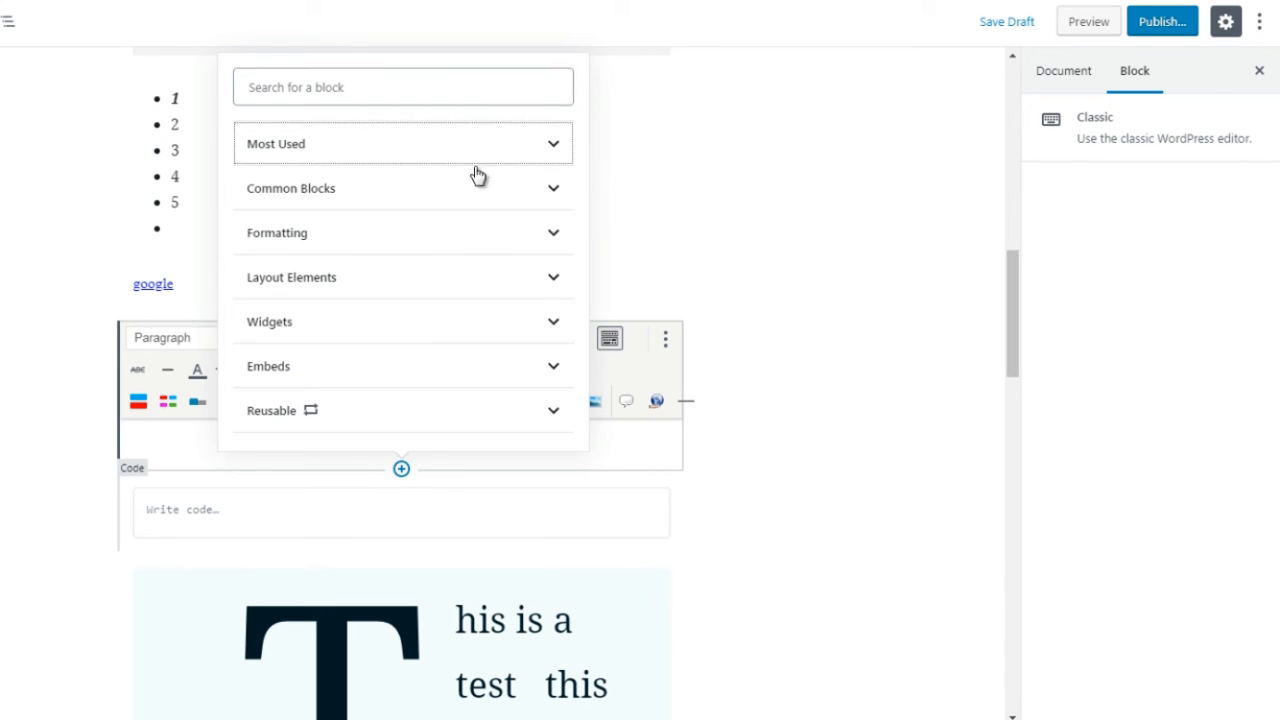
pyautogui.click(469, 240)
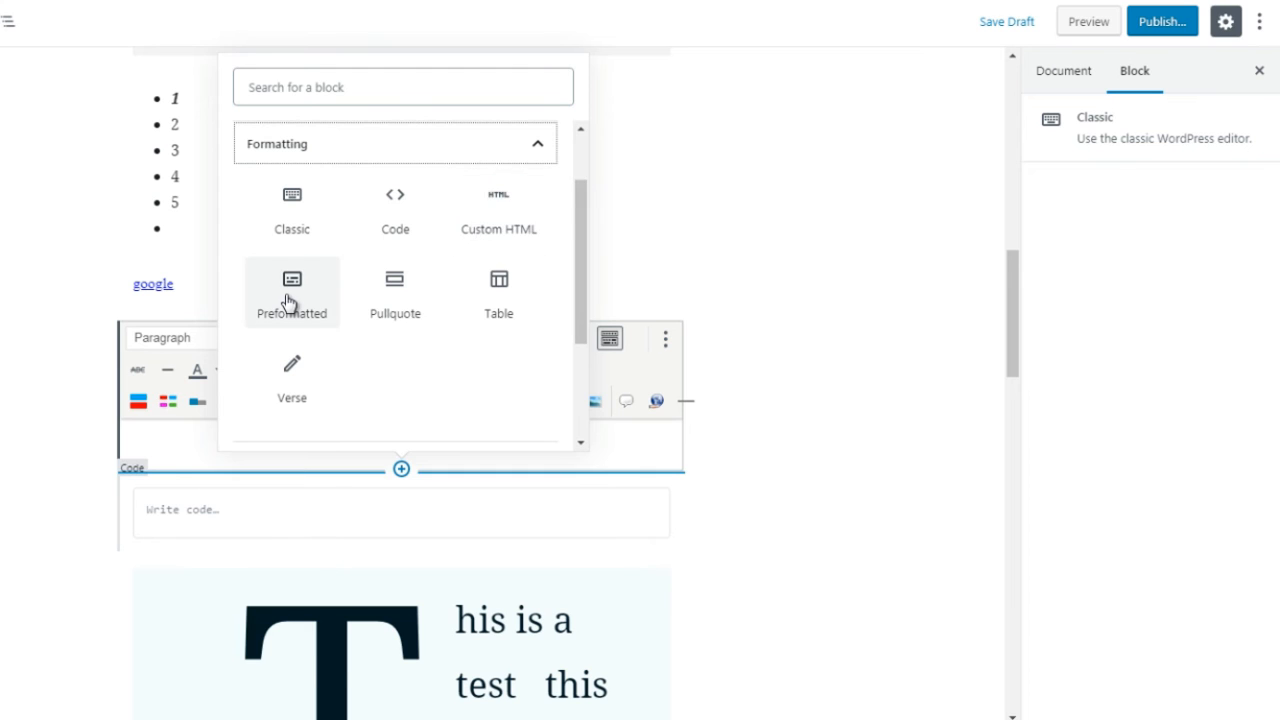
pyautogui.click(292, 296)
pyautogui.write('hello')
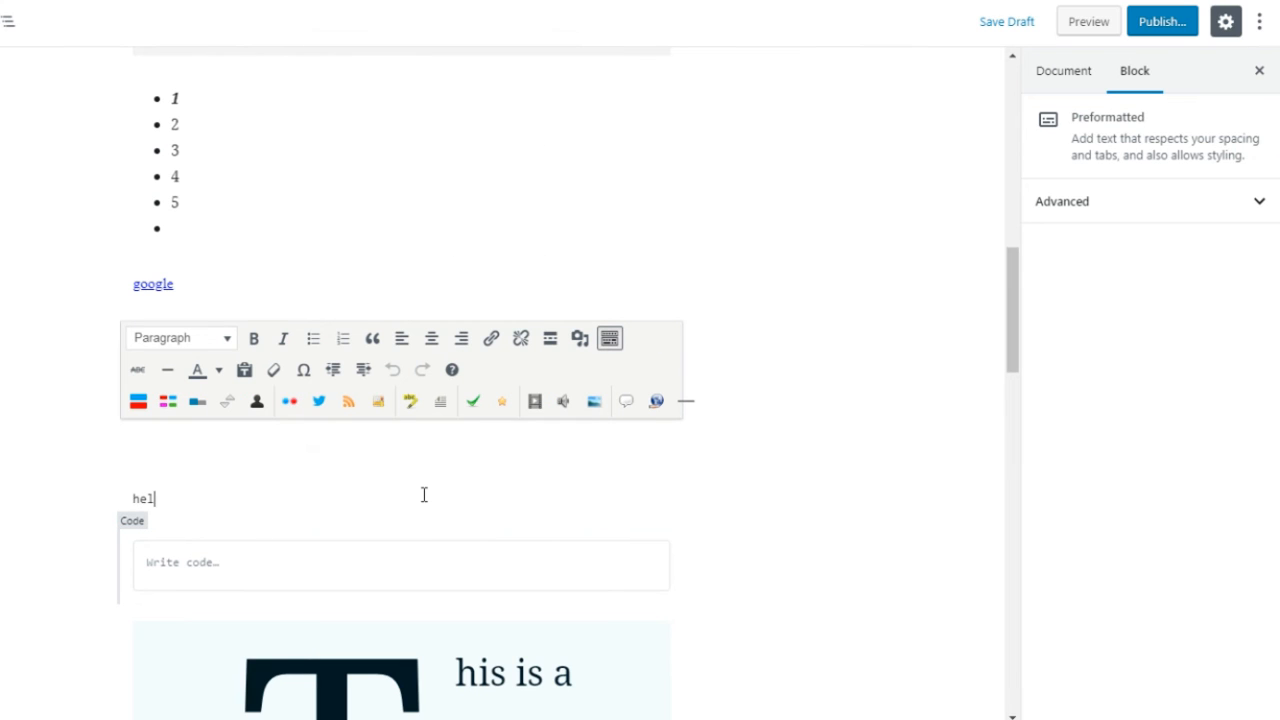
pyautogui.hotkey('ctrl', 'a')
pyautogui.hotkey('ctrl', 'a')
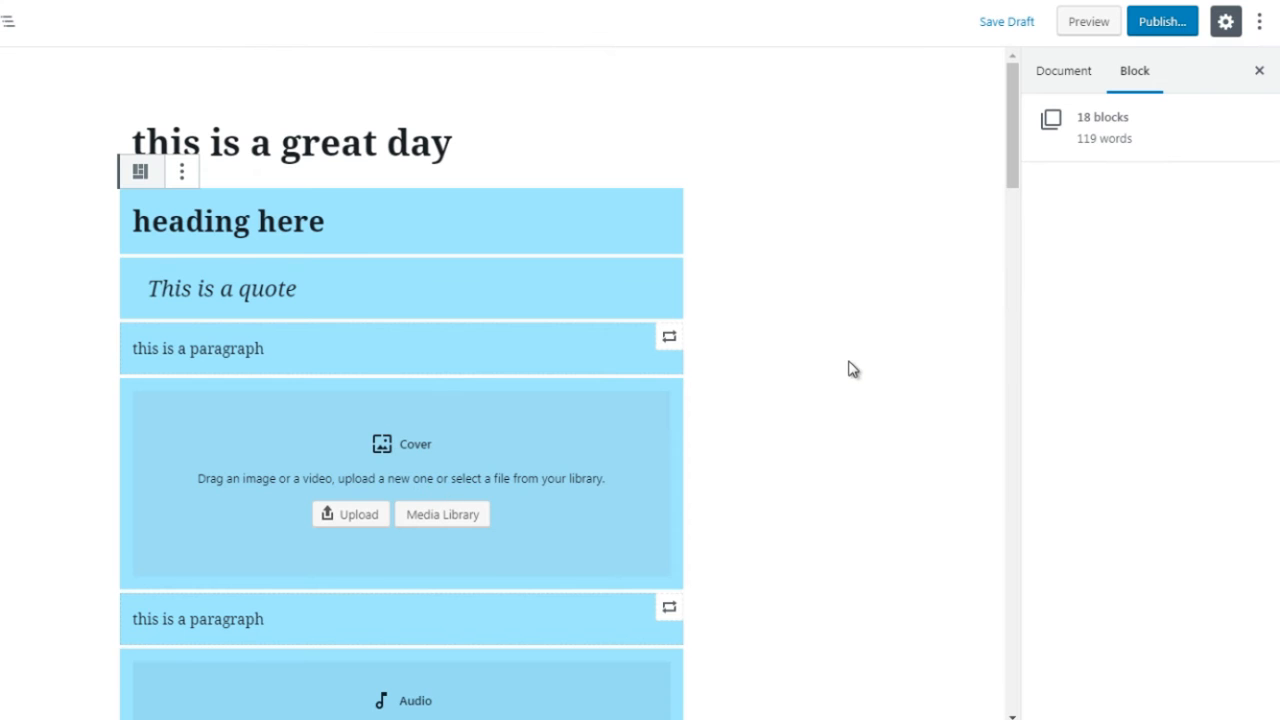
pyautogui.click(974, 226)
# Step: Return to the Code block below the Preformatted text, undo the last edit, and deselect the block
pyautogui.click(1010, 221)
pyautogui.moveTo(1010, 221); pyautogui.dragTo(1025, 330)
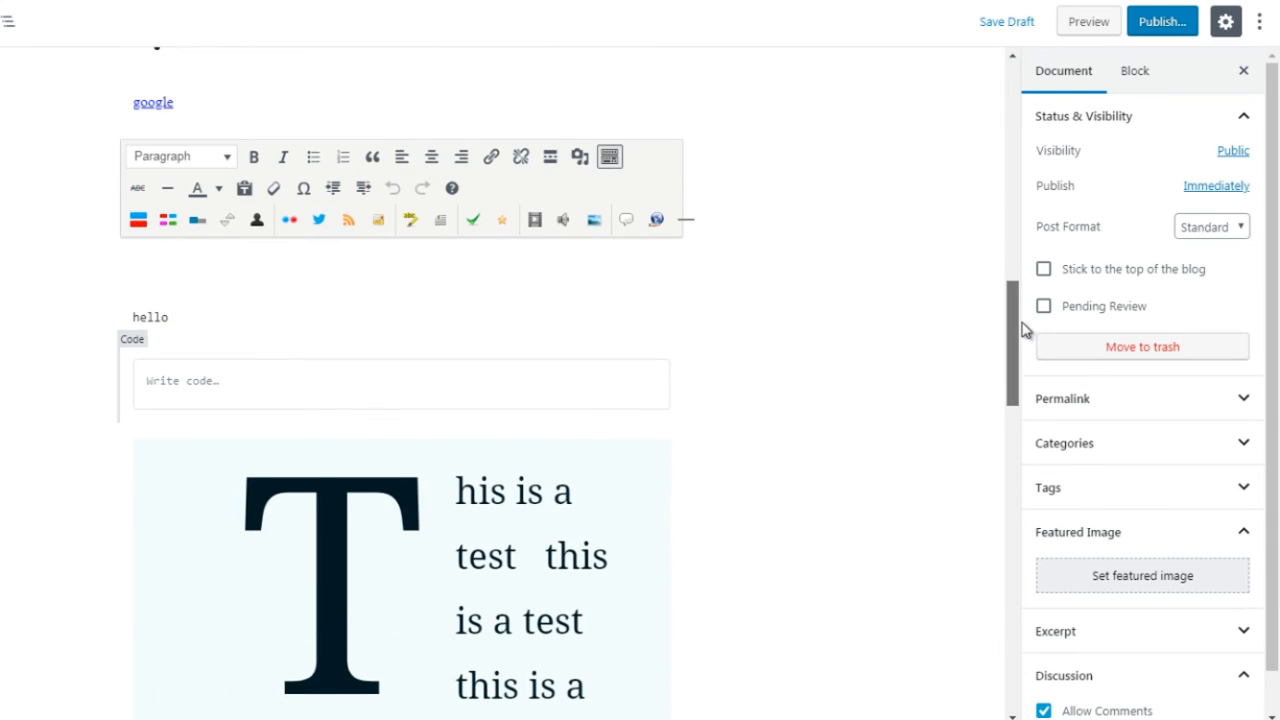
pyautogui.moveTo(324, 389); pyautogui.dragTo(278, 379)
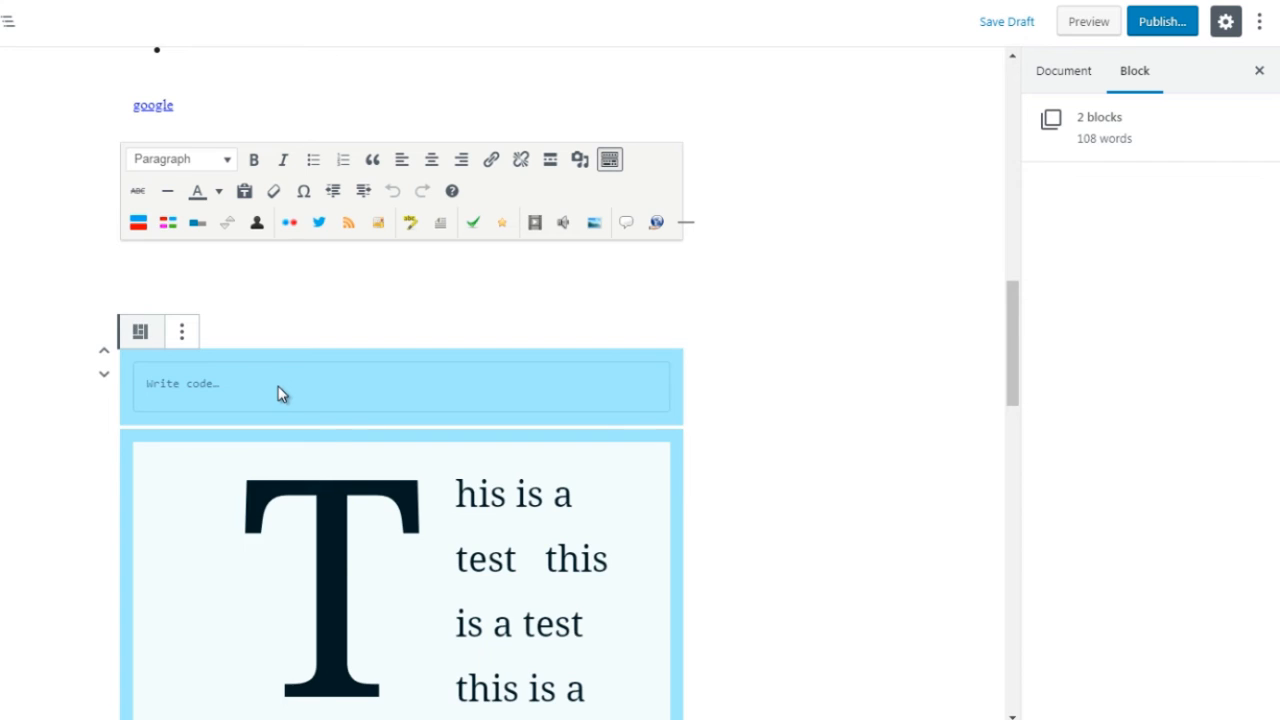
pyautogui.click(278, 380)
pyautogui.click(245, 383)
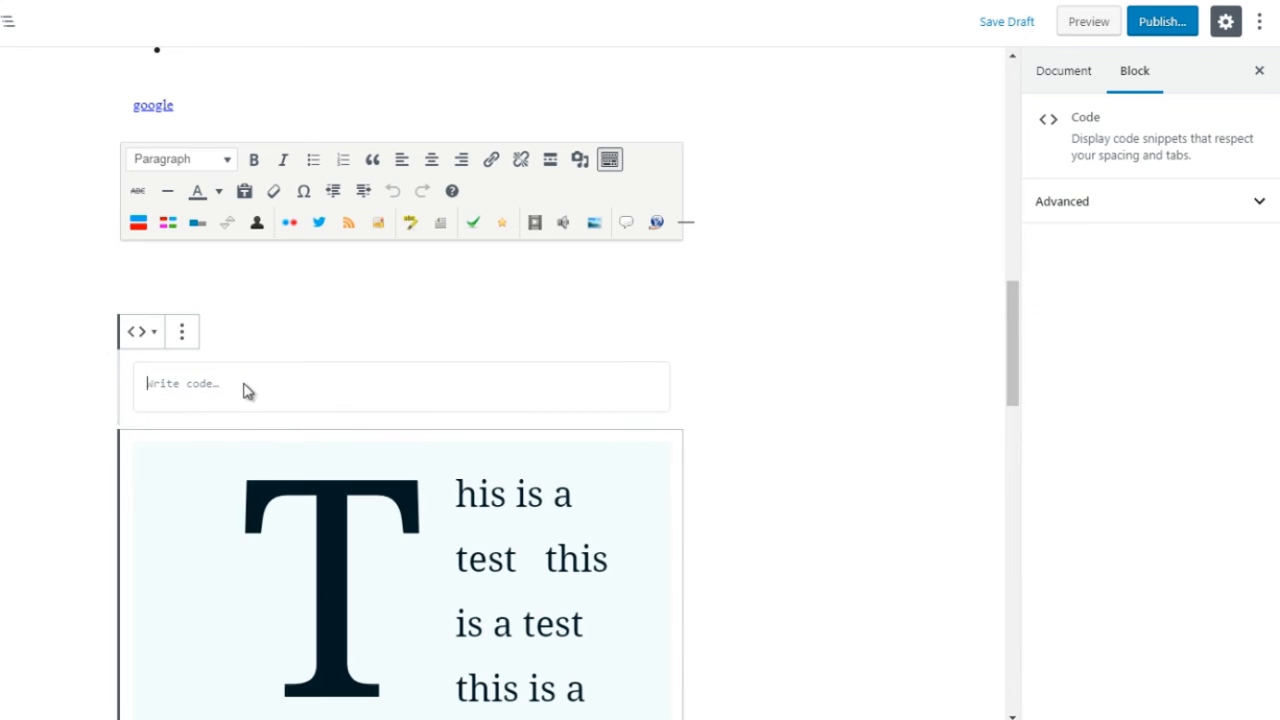
pyautogui.hotkey('ctrl', 'z')
pyautogui.click(384, 384)
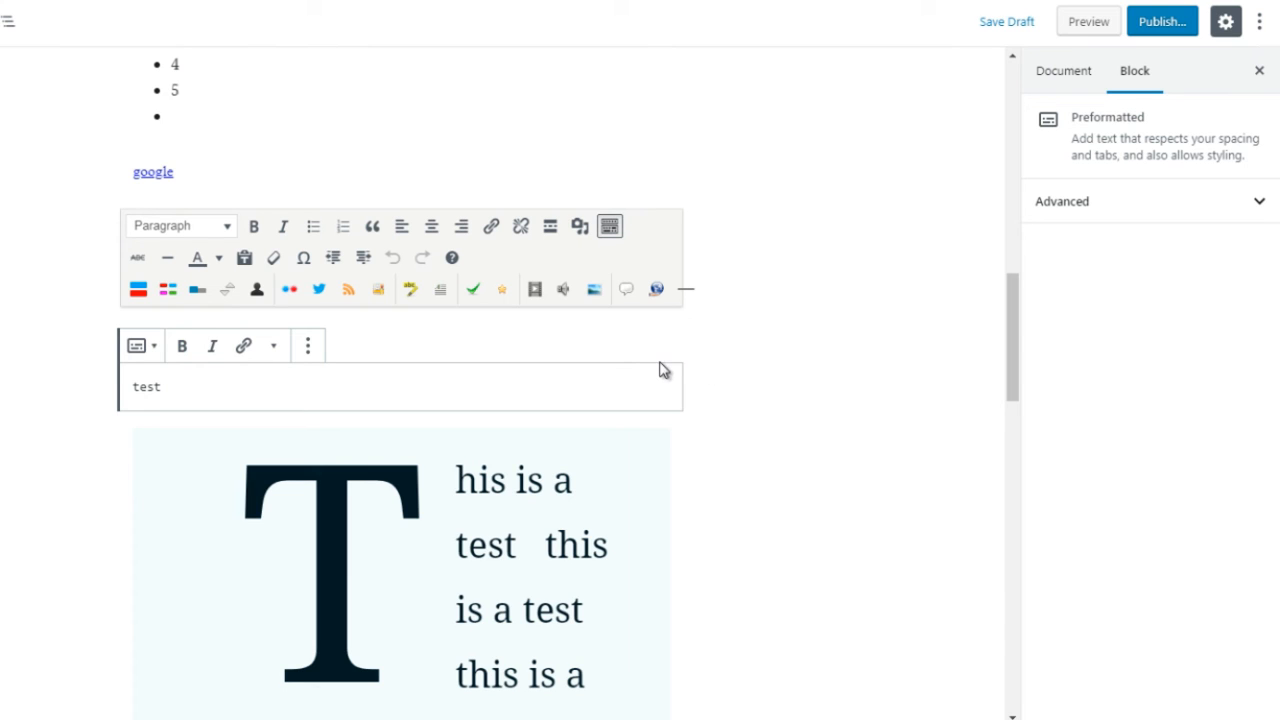
pyautogui.click(720, 377)
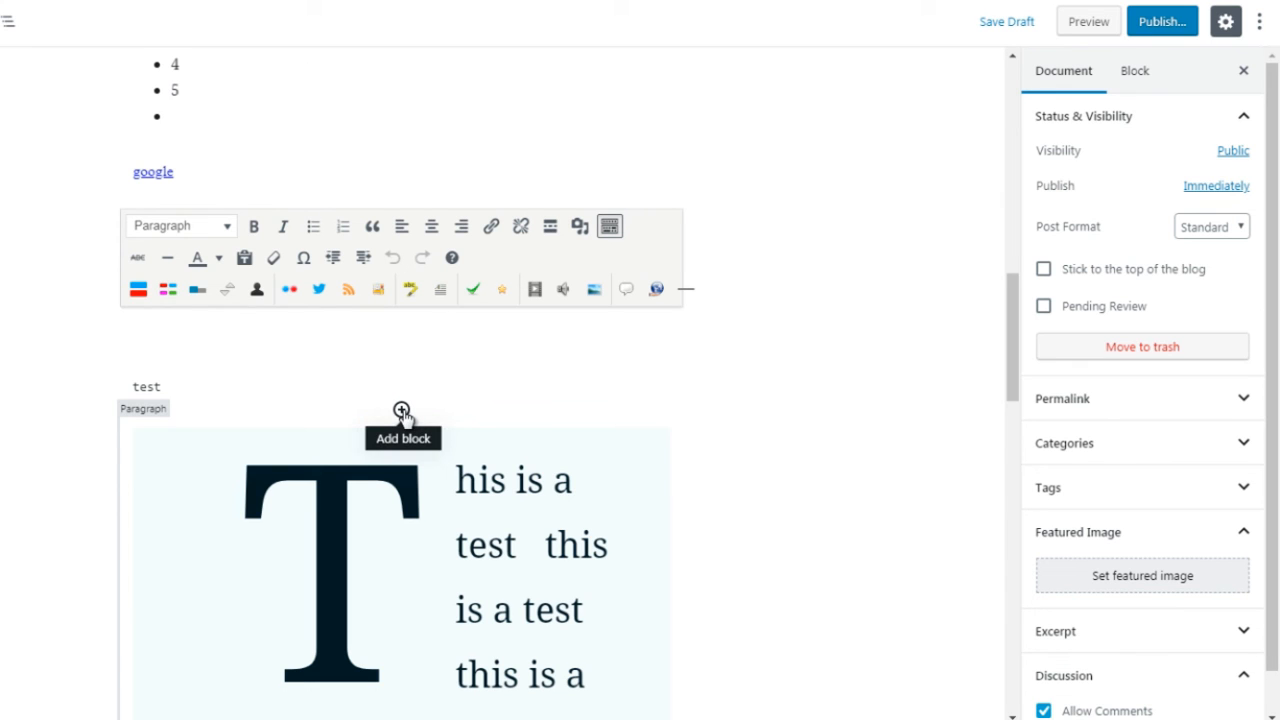
# Step: Insert a Table block from the Formatting blocks between the Code block and the drop-cap paragraph
pyautogui.click(401, 411)
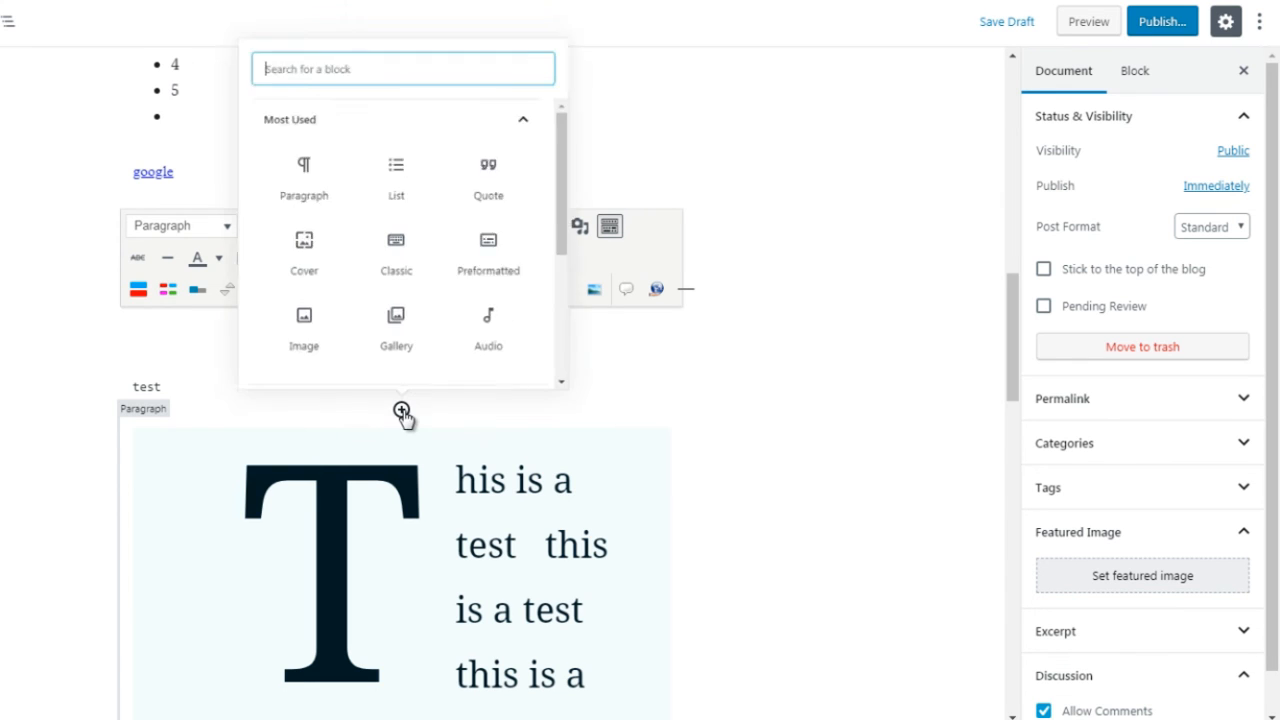
pyautogui.click(466, 94)
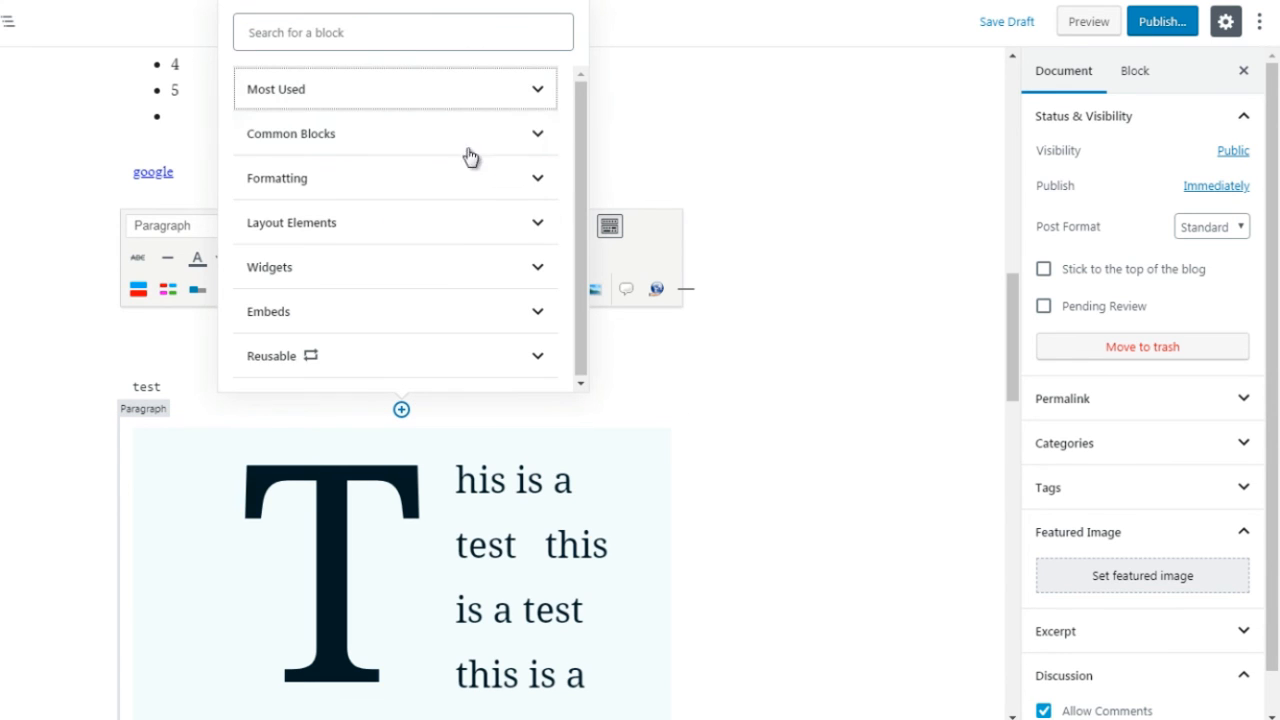
pyautogui.click(476, 200)
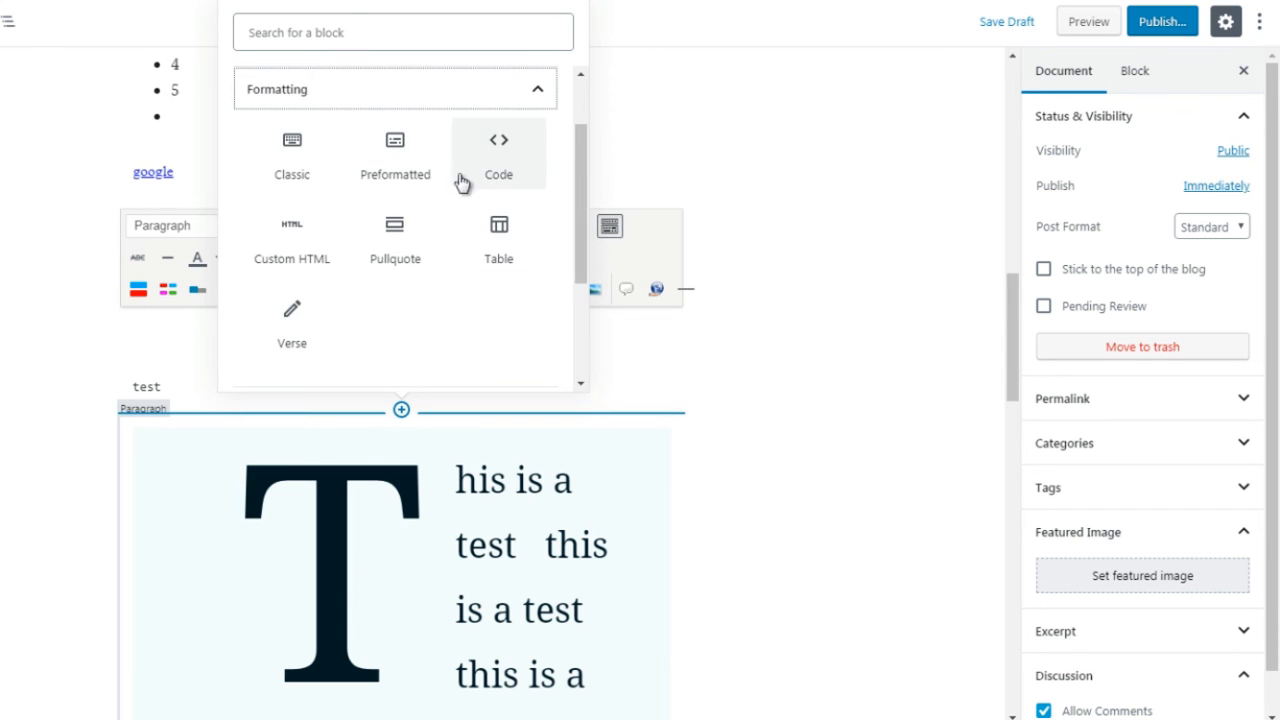
pyautogui.click(496, 265)
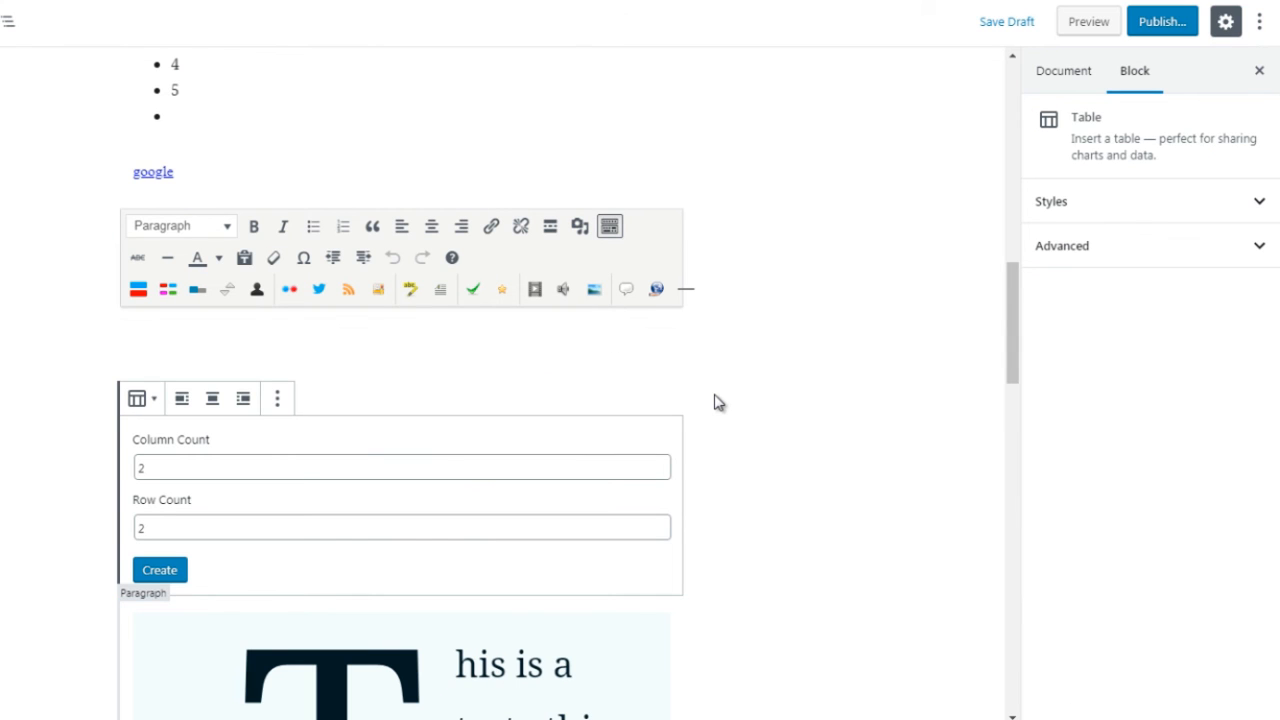
# Step: Set the table's column count to 3 and row count to 5, and create it
pyautogui.click(142, 467)
pyautogui.doubleClick(141, 467)
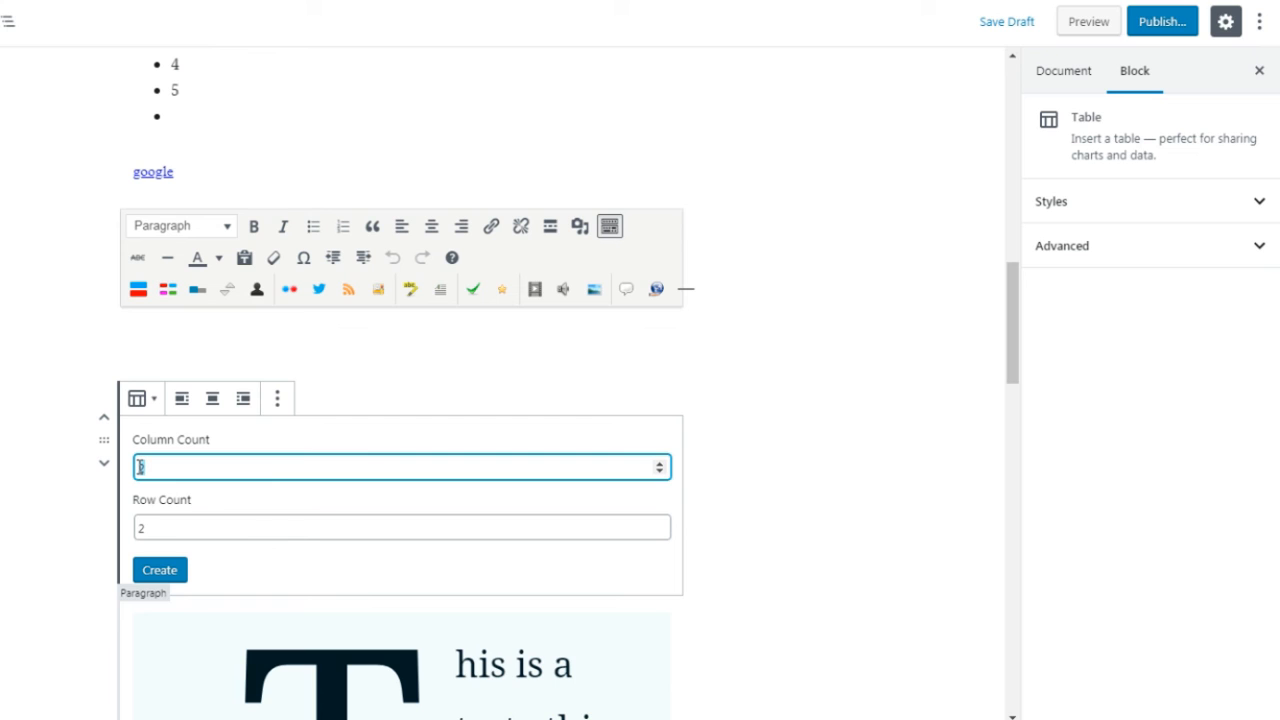
pyautogui.write('3')
pyautogui.doubleClick(137, 529)
pyautogui.write('25')
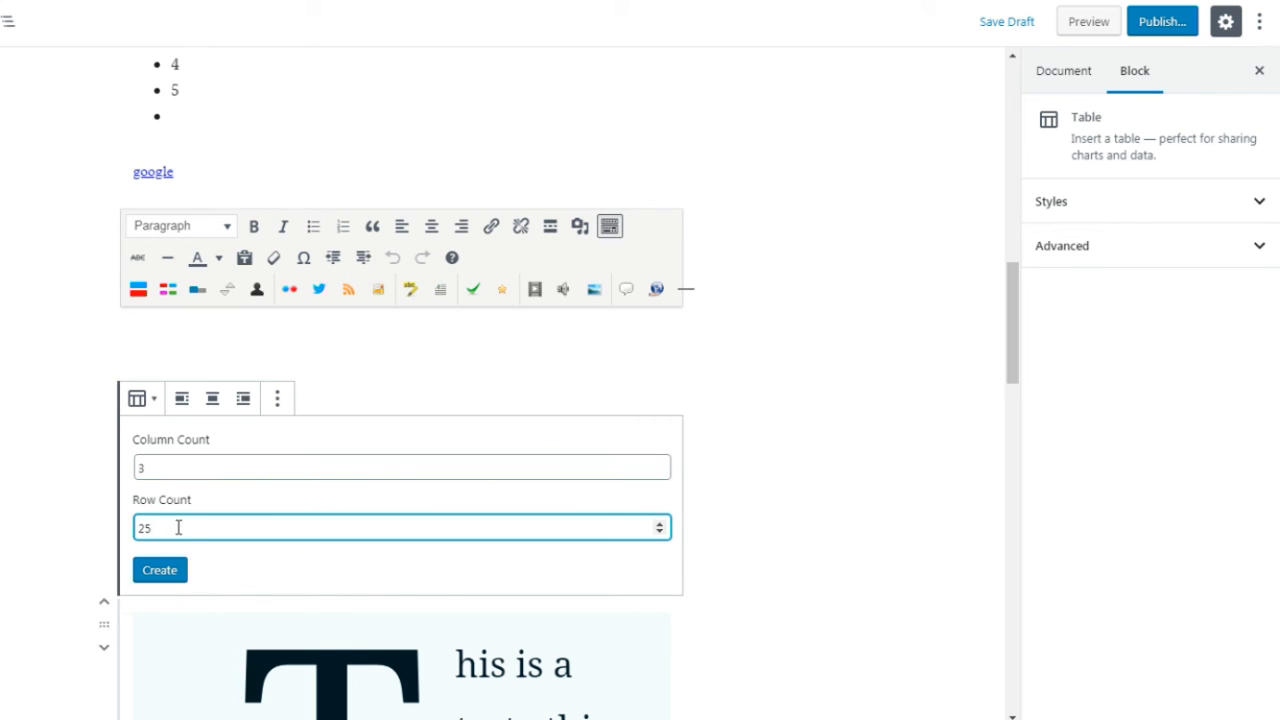
pyautogui.press('BackSpace')
pyautogui.press('BackSpace')
pyautogui.write('5')
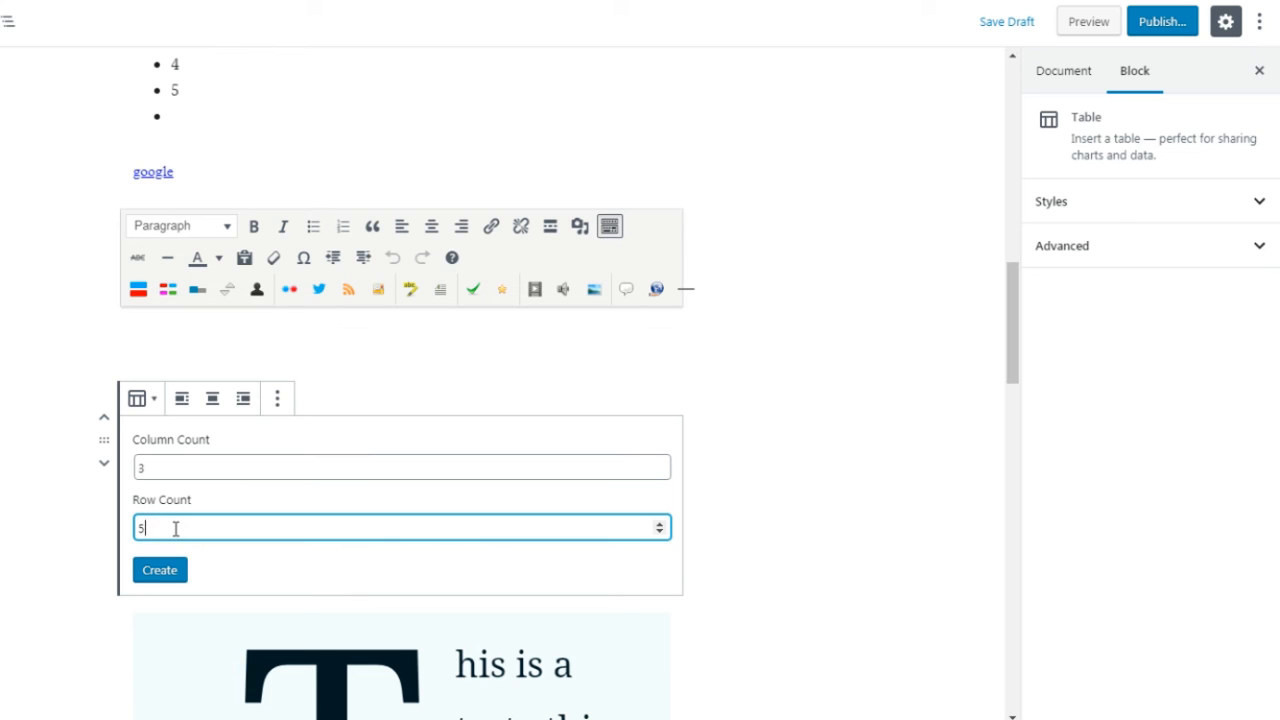
pyautogui.click(159, 572)
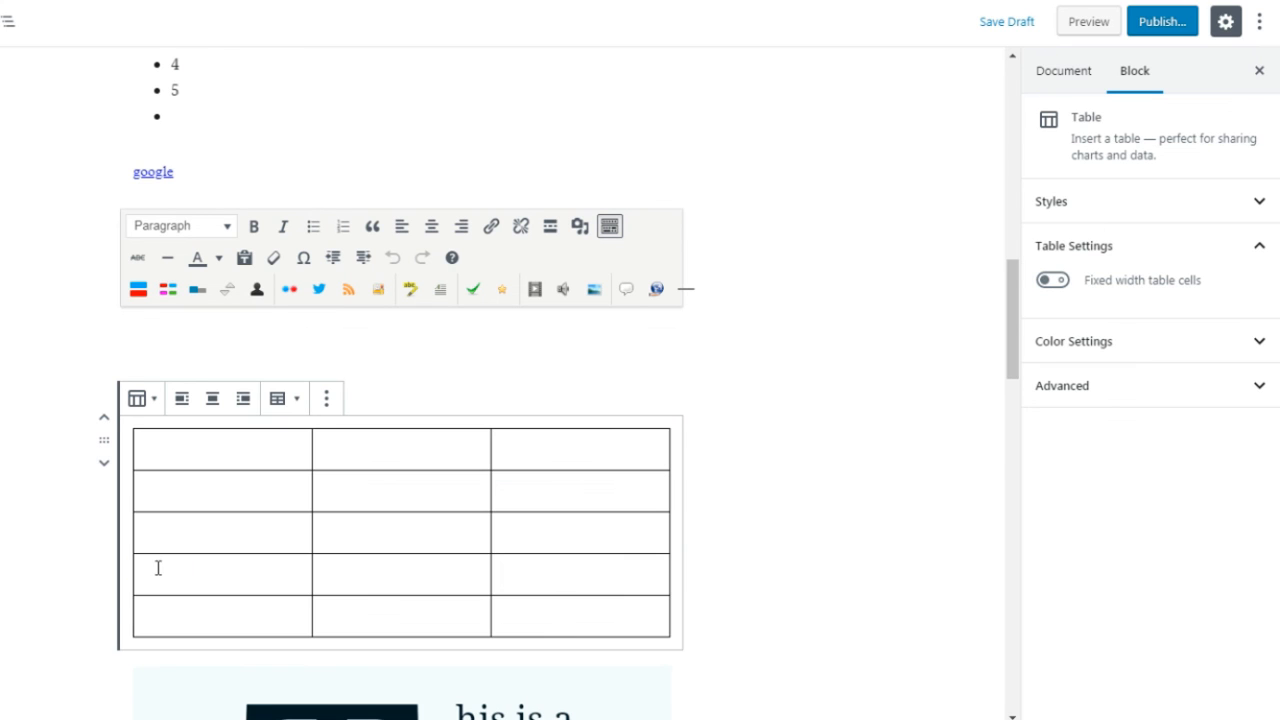
# Step: Go through the cells in the table's first two rows to inspect them, and deselect the block
pyautogui.click(307, 455)
pyautogui.click(351, 451)
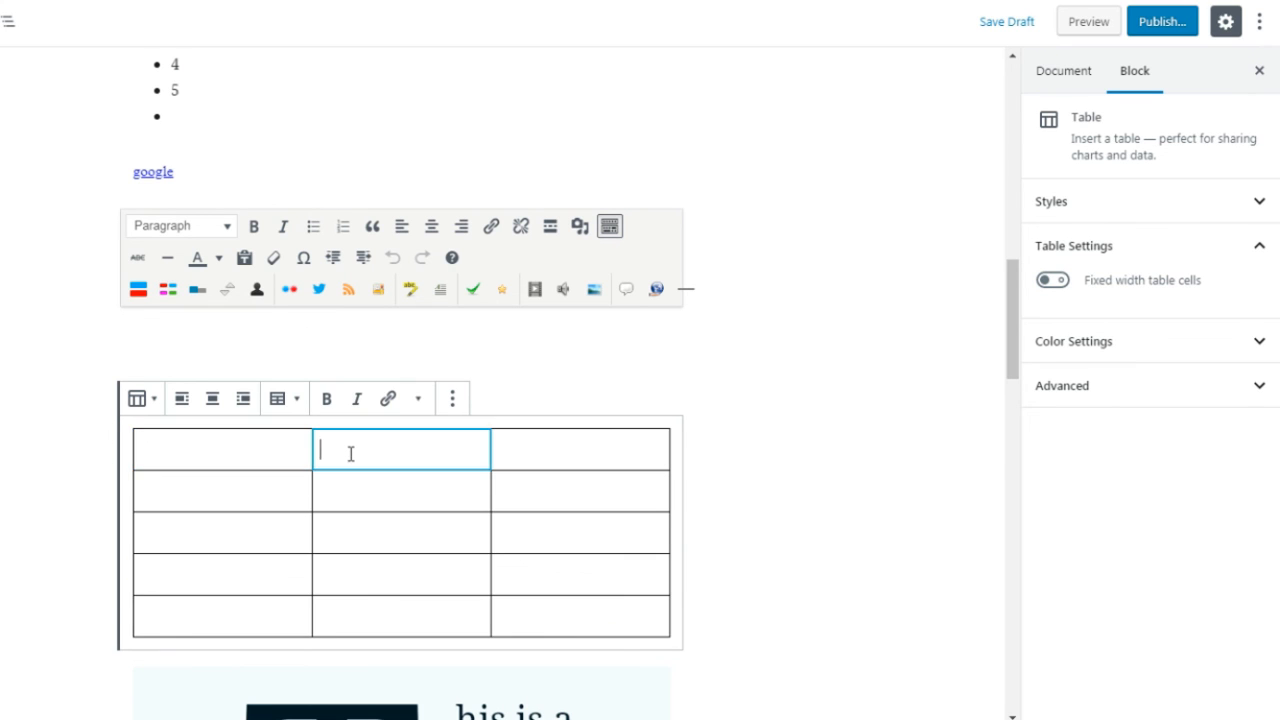
pyautogui.click(529, 454)
pyautogui.click(515, 501)
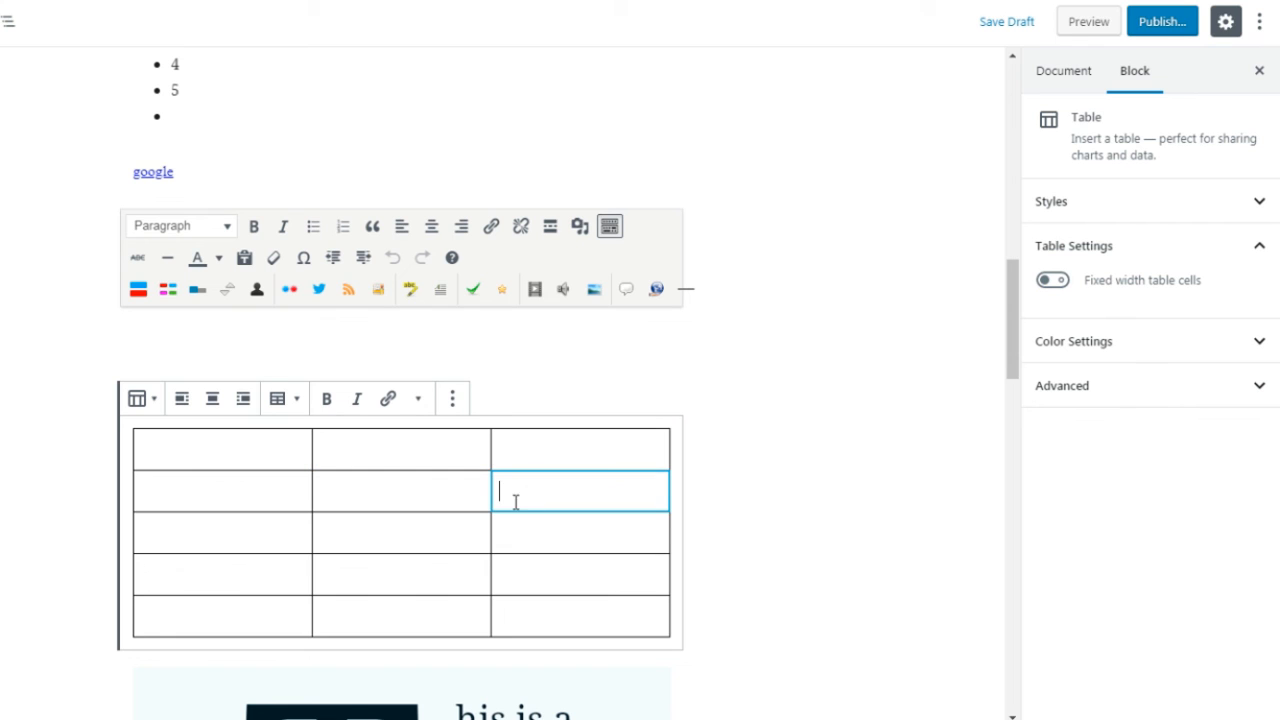
pyautogui.click(370, 490)
pyautogui.click(246, 482)
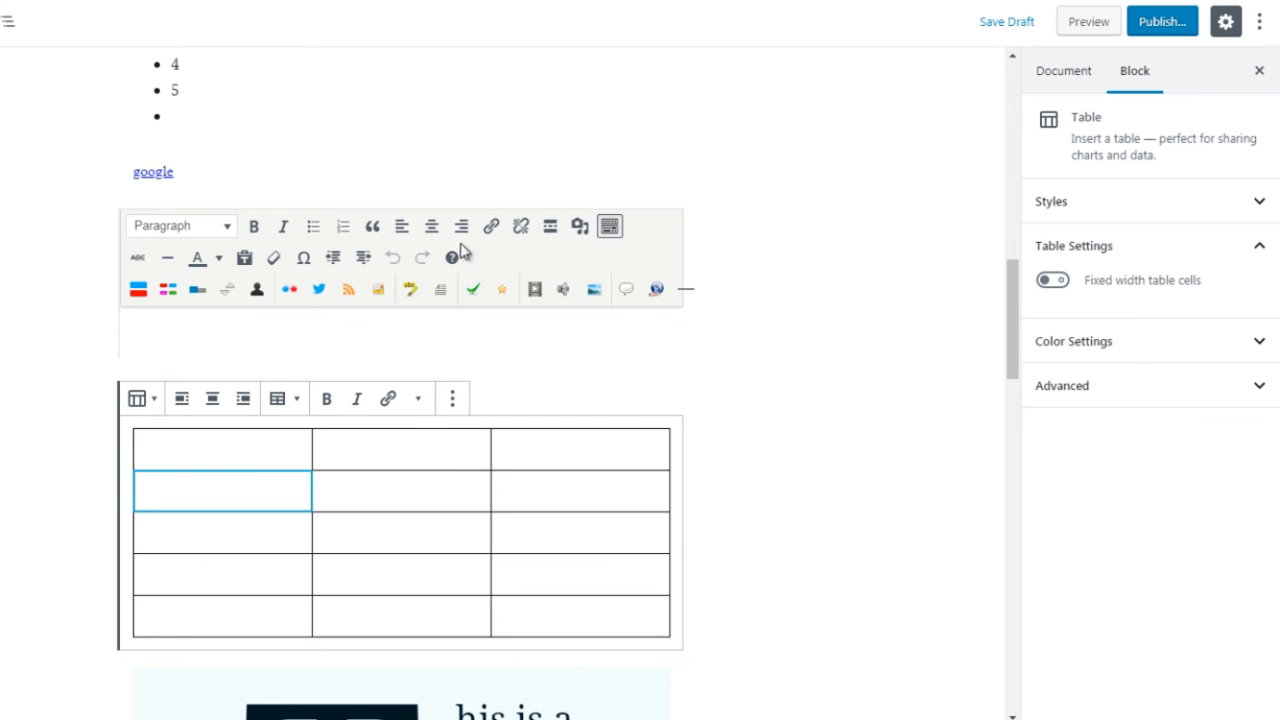
pyautogui.click(729, 434)
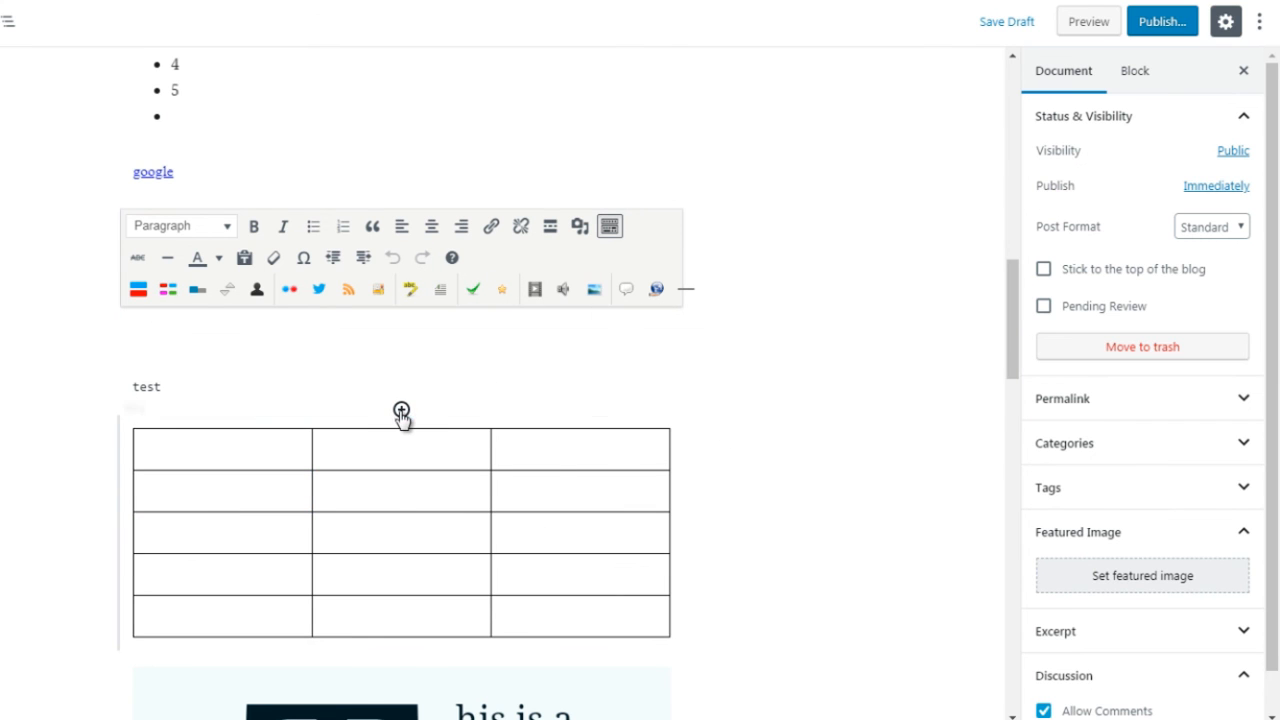
# Step: Insert a Verse block from the Formatting blocks between the Code block and the table, and enter the text "test"
pyautogui.click(401, 412)
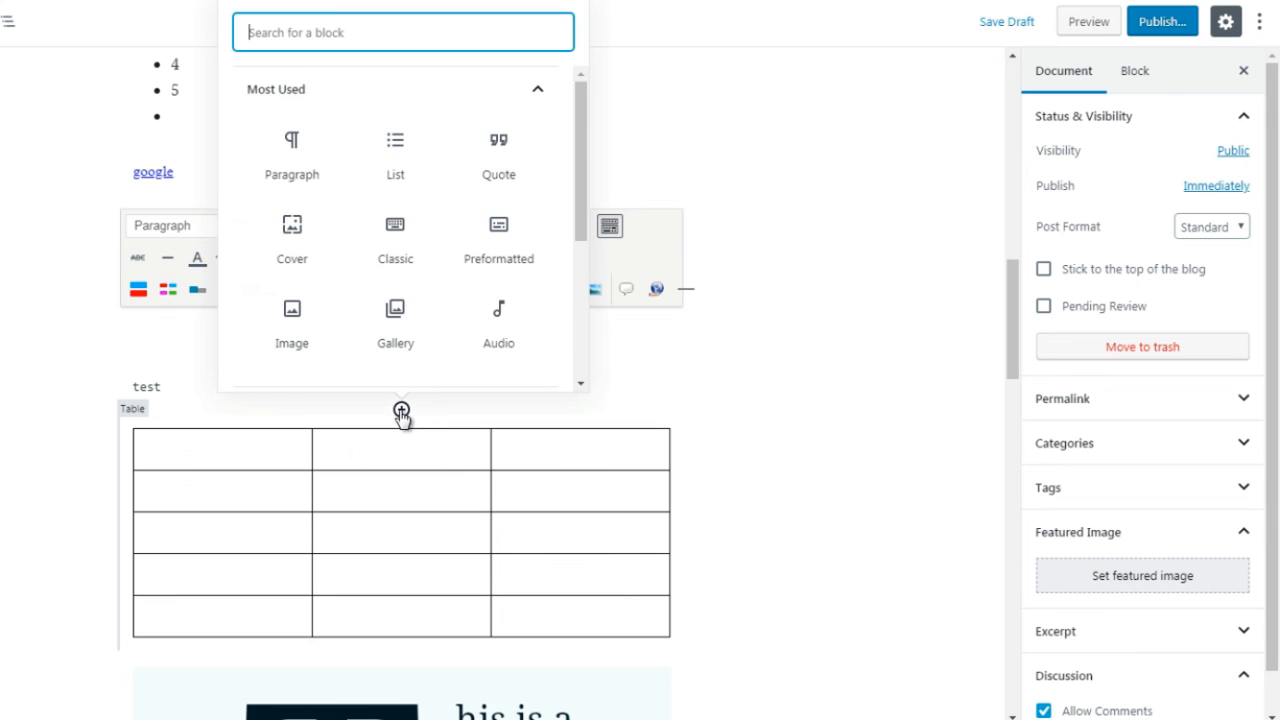
pyautogui.click(431, 100)
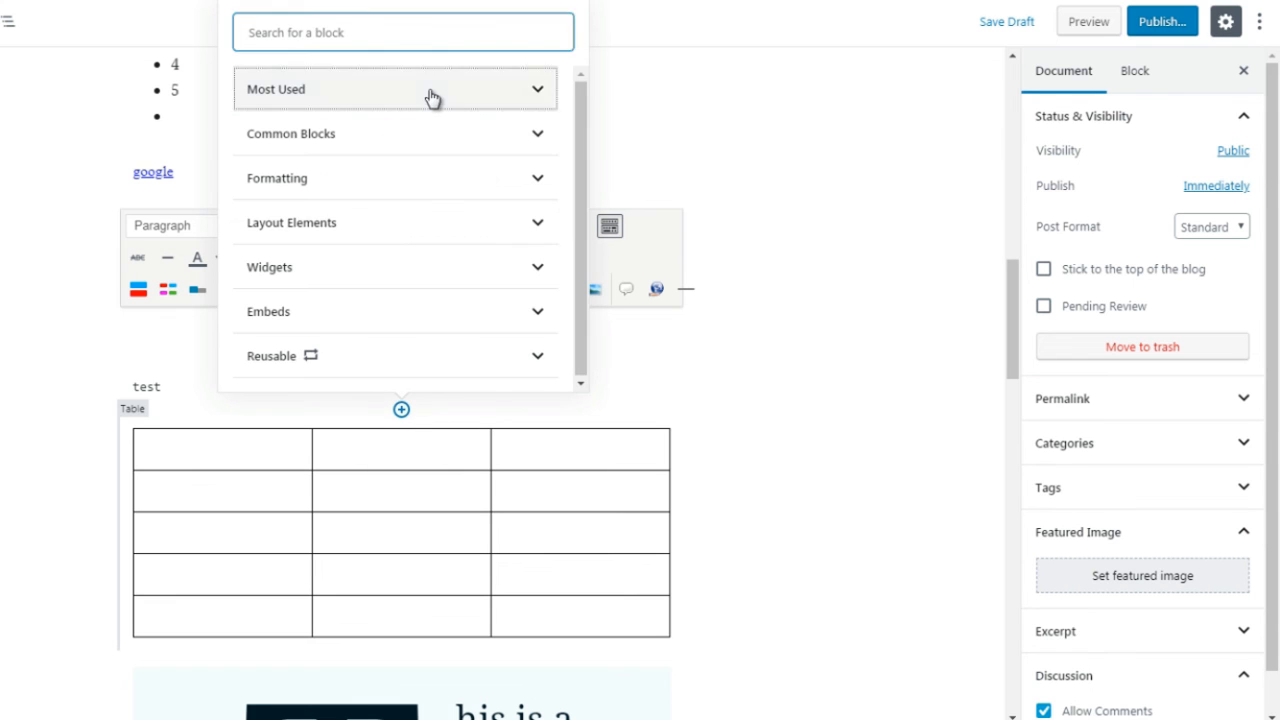
pyautogui.click(368, 180)
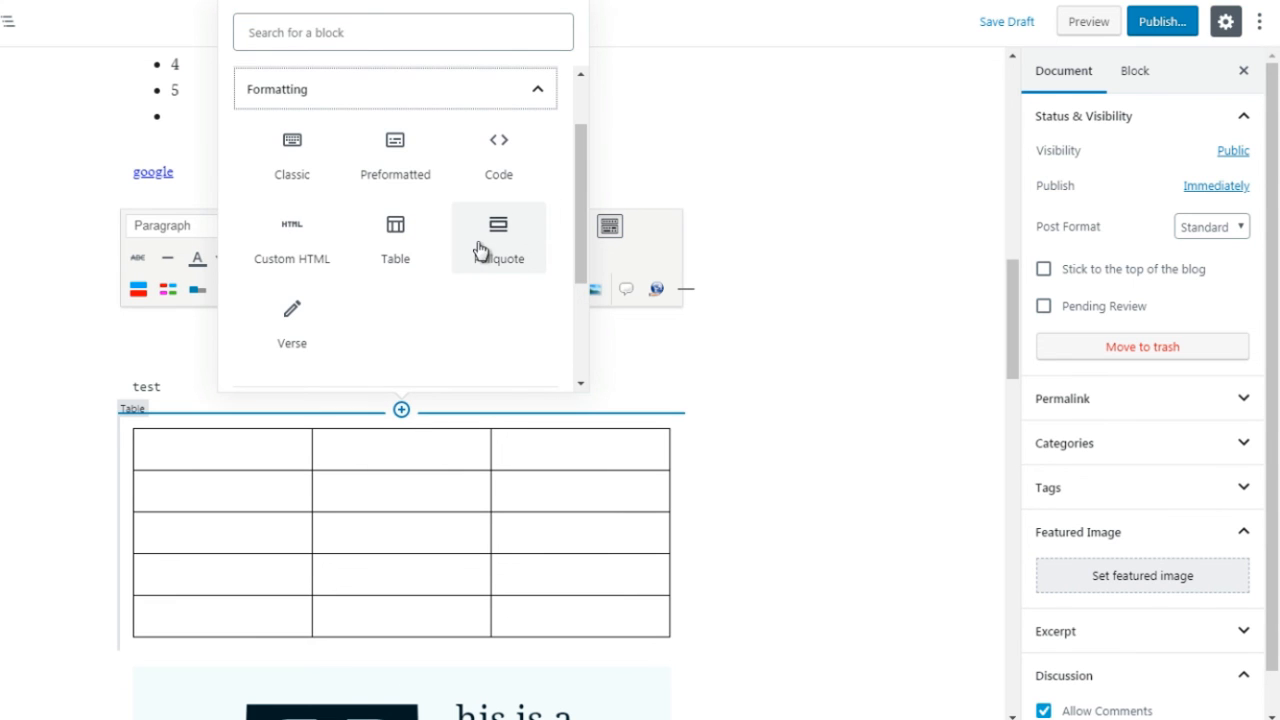
pyautogui.click(289, 336)
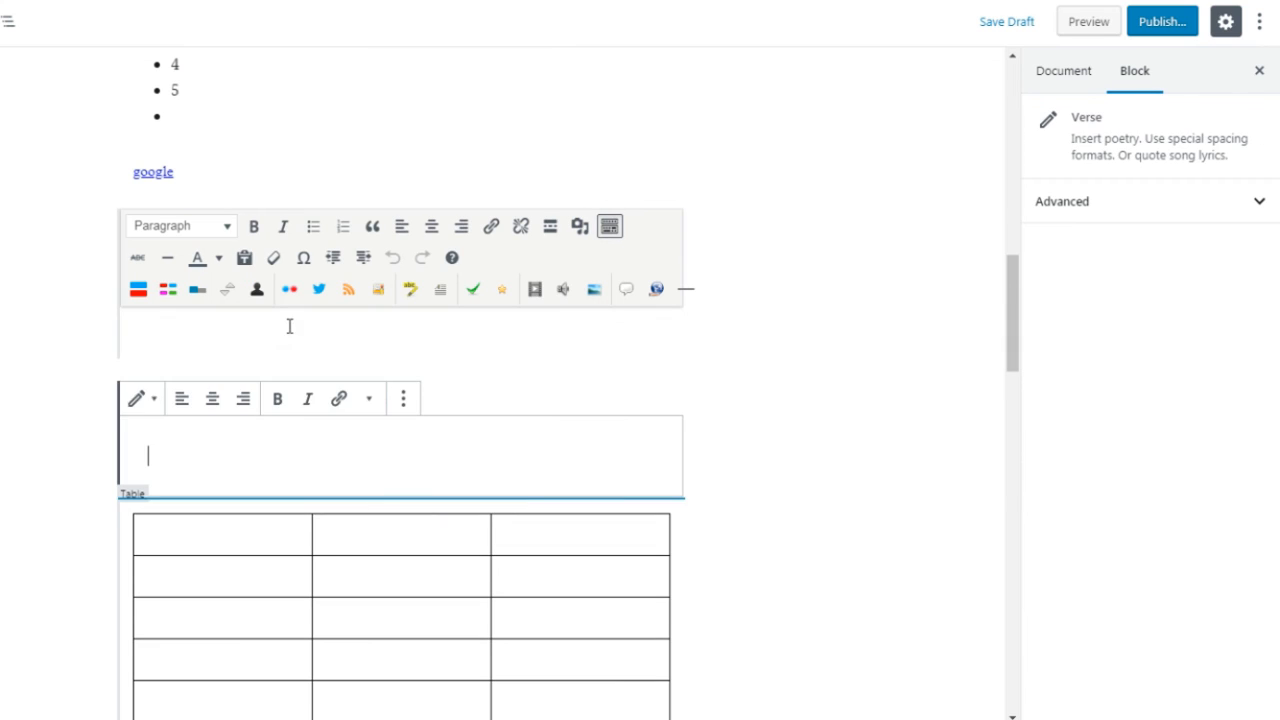
pyautogui.write('test')
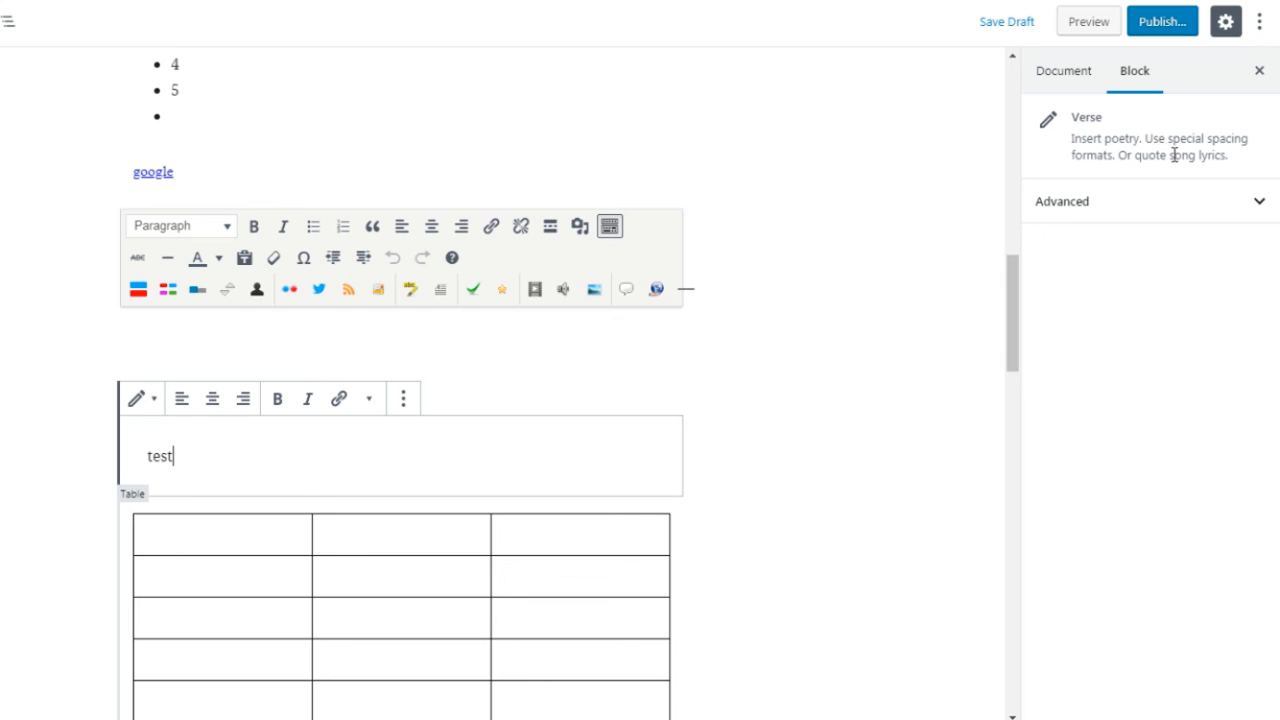
pyautogui.doubleClick(162, 457)
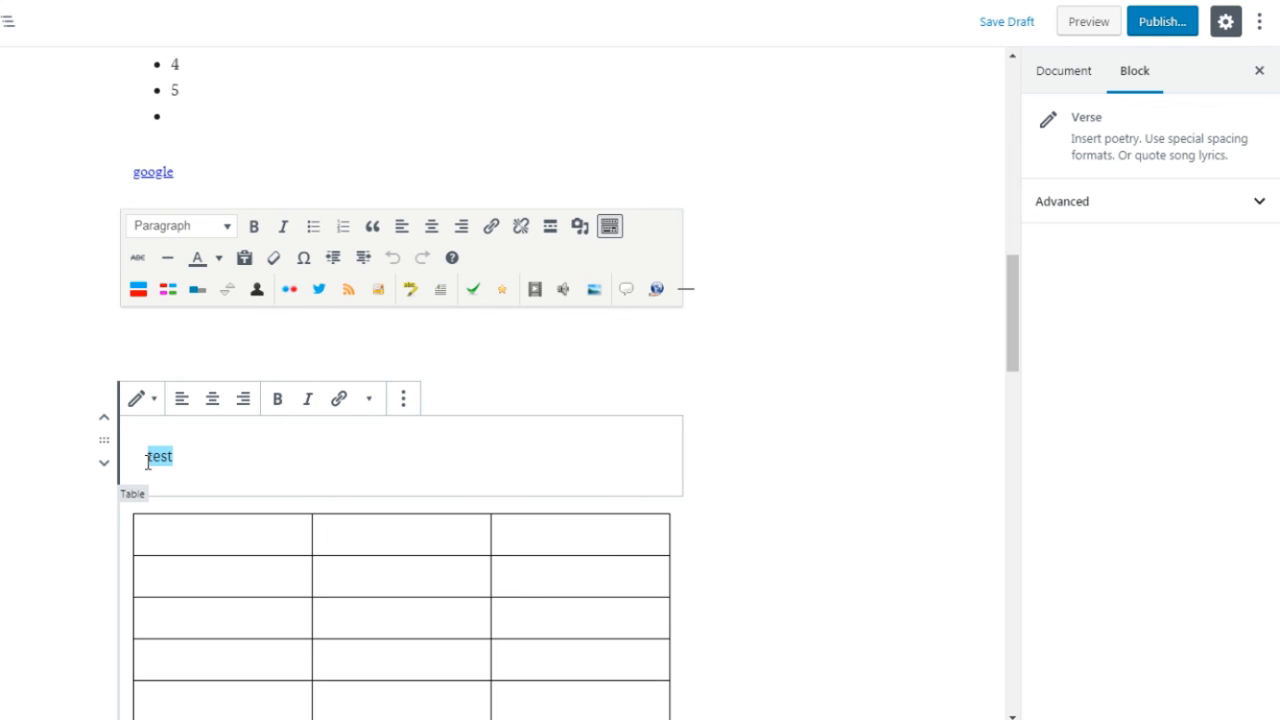
pyautogui.click(700, 435)
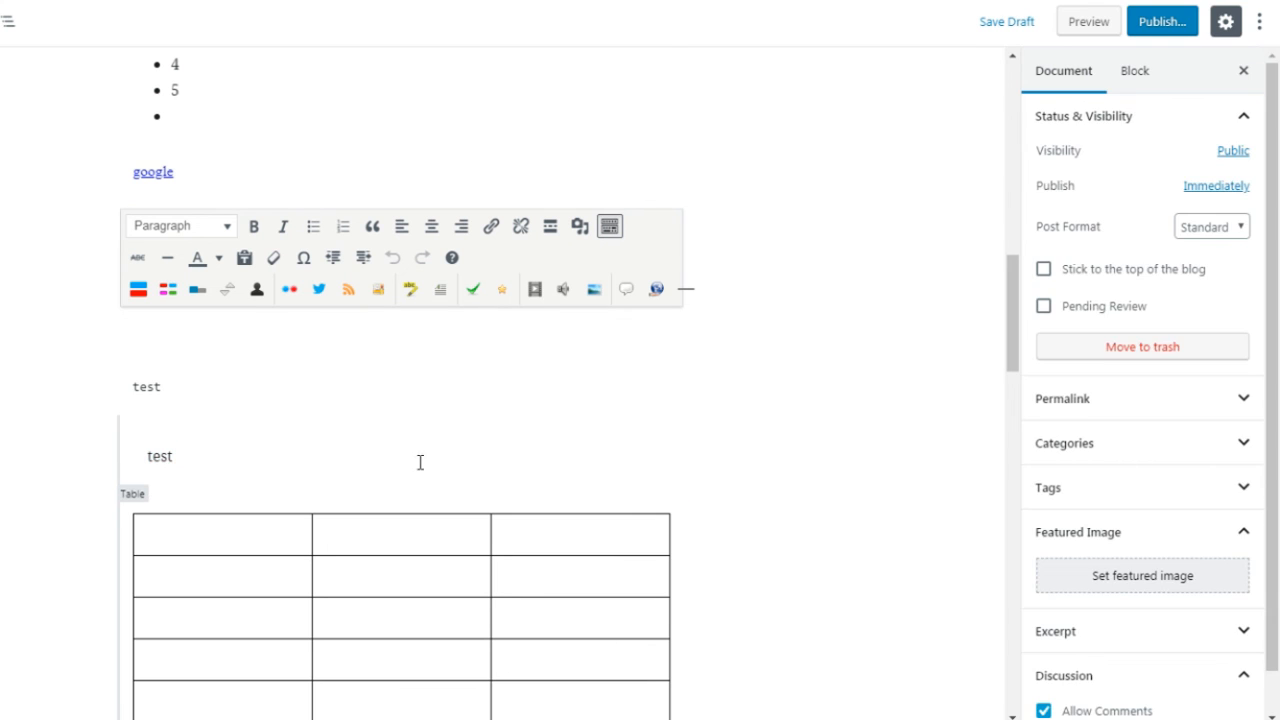
# Step: Insert a Pullquote block from the Formatting blocks between the verse and the table, and enter the text "this is a quote"
pyautogui.click(401, 497)
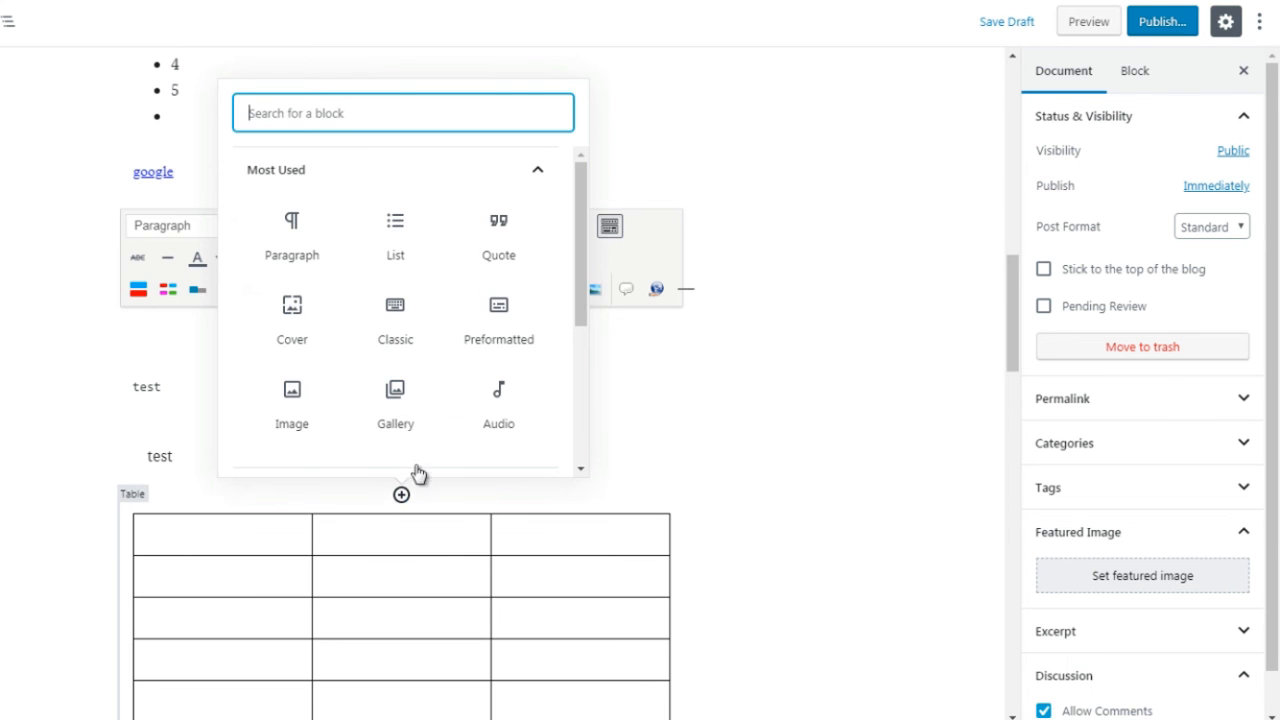
pyautogui.click(480, 185)
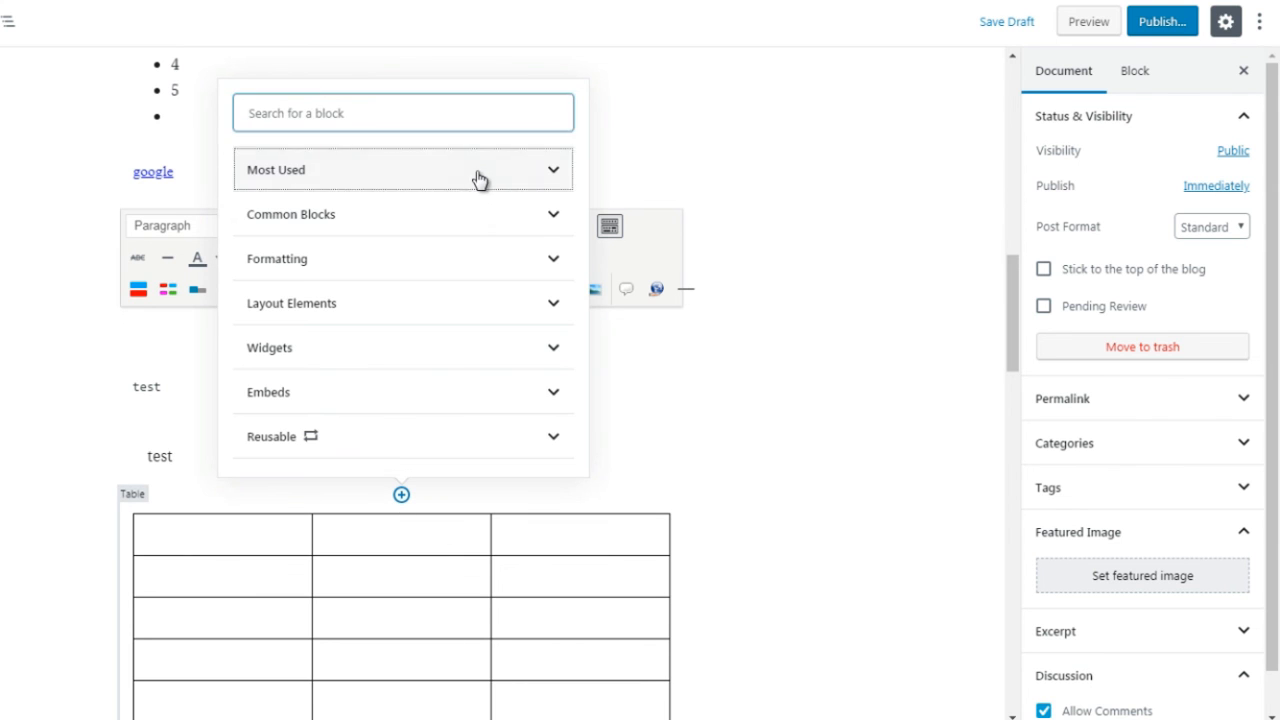
pyautogui.click(474, 259)
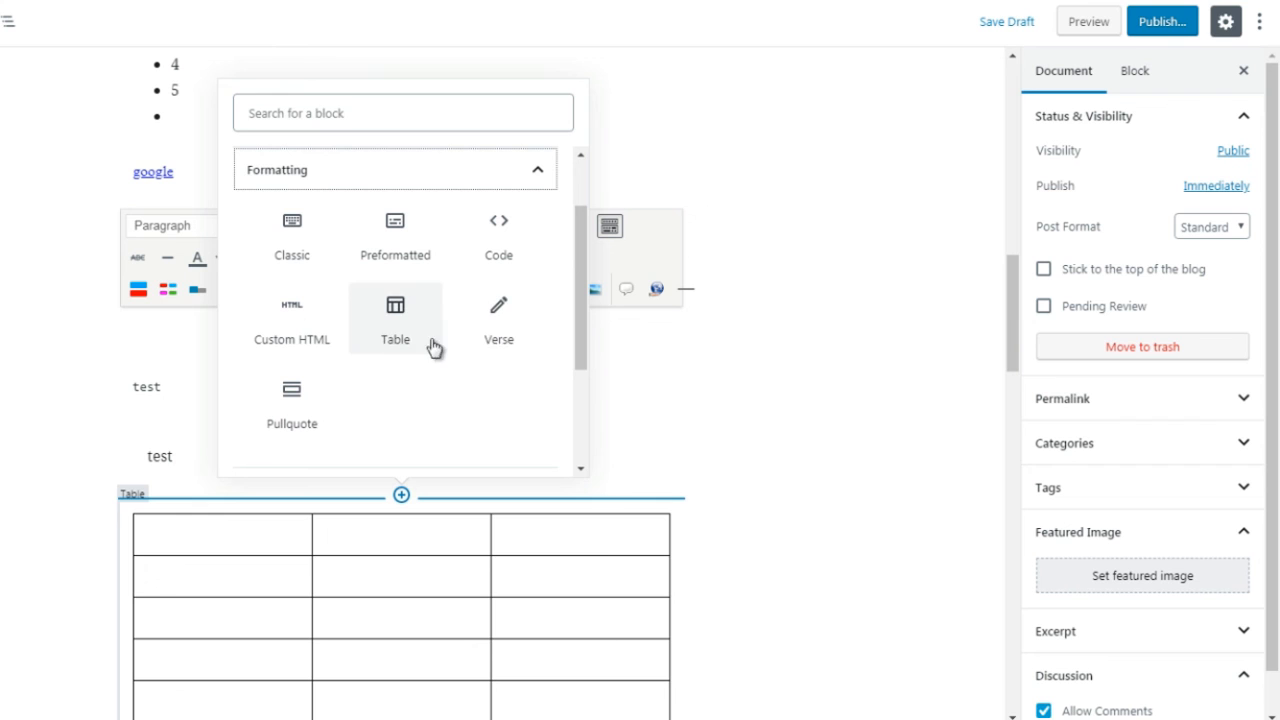
pyautogui.click(297, 422)
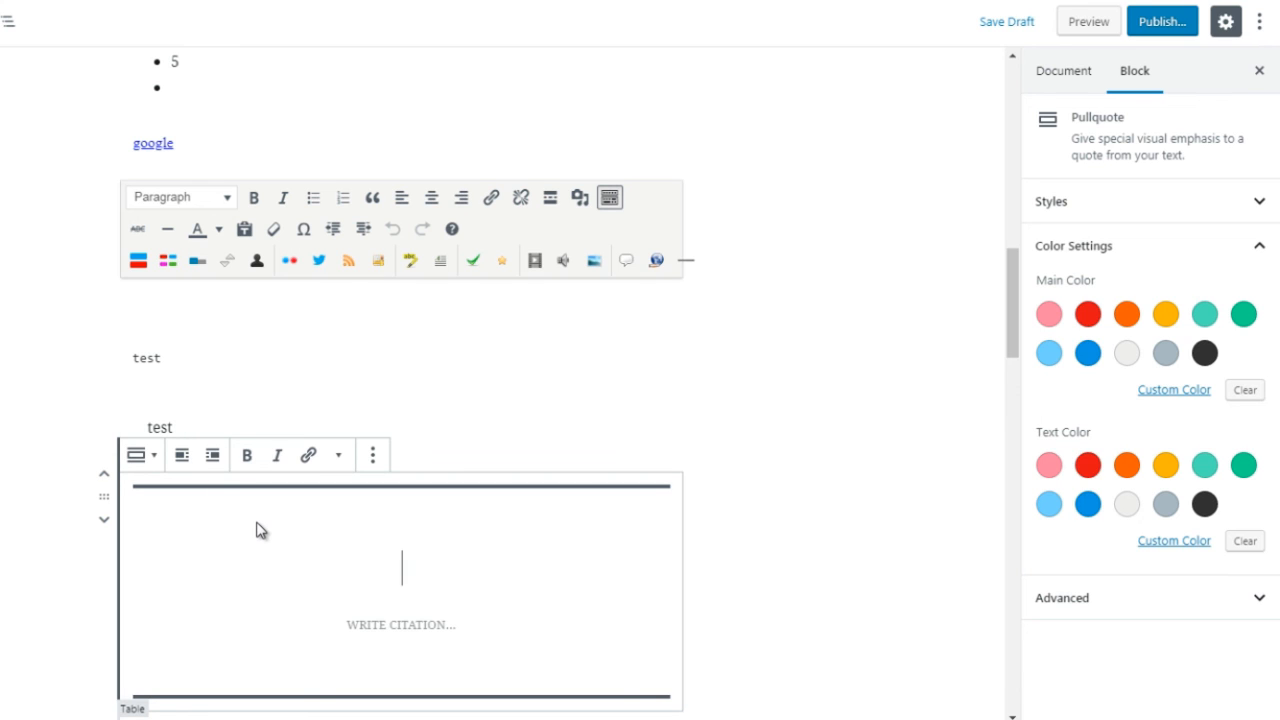
pyautogui.write('this is a ')
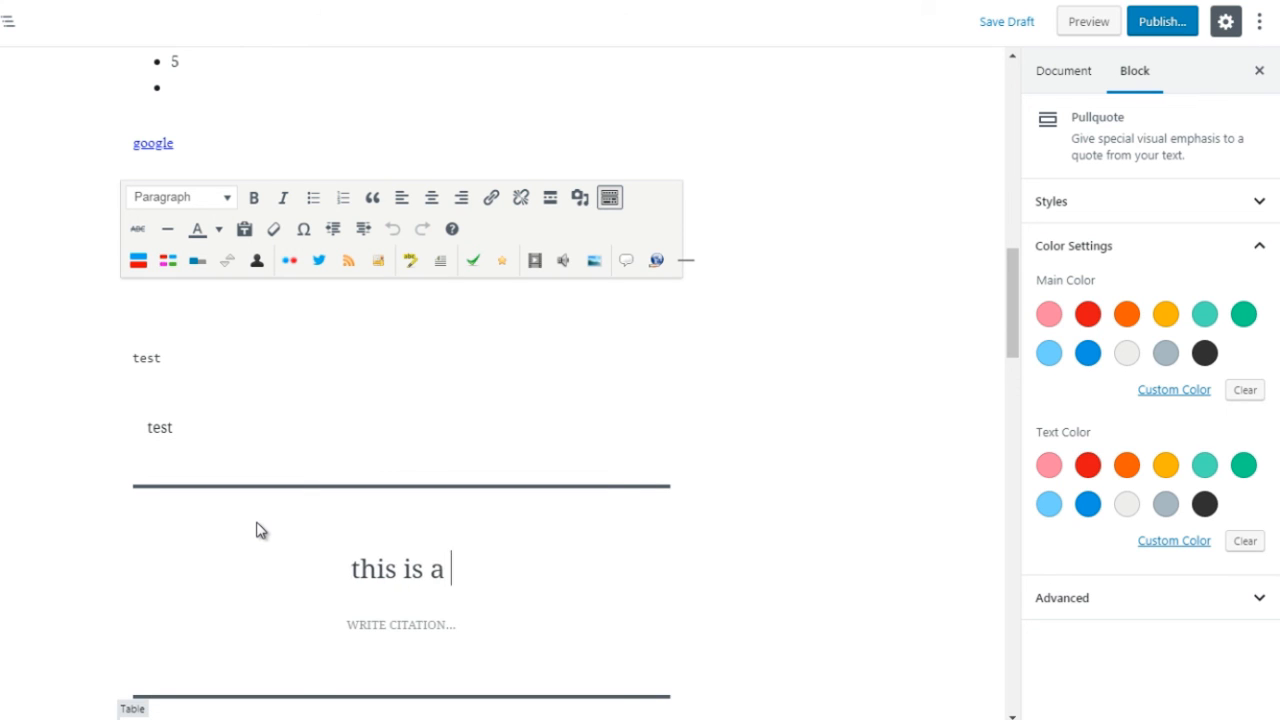
pyautogui.write('quote')
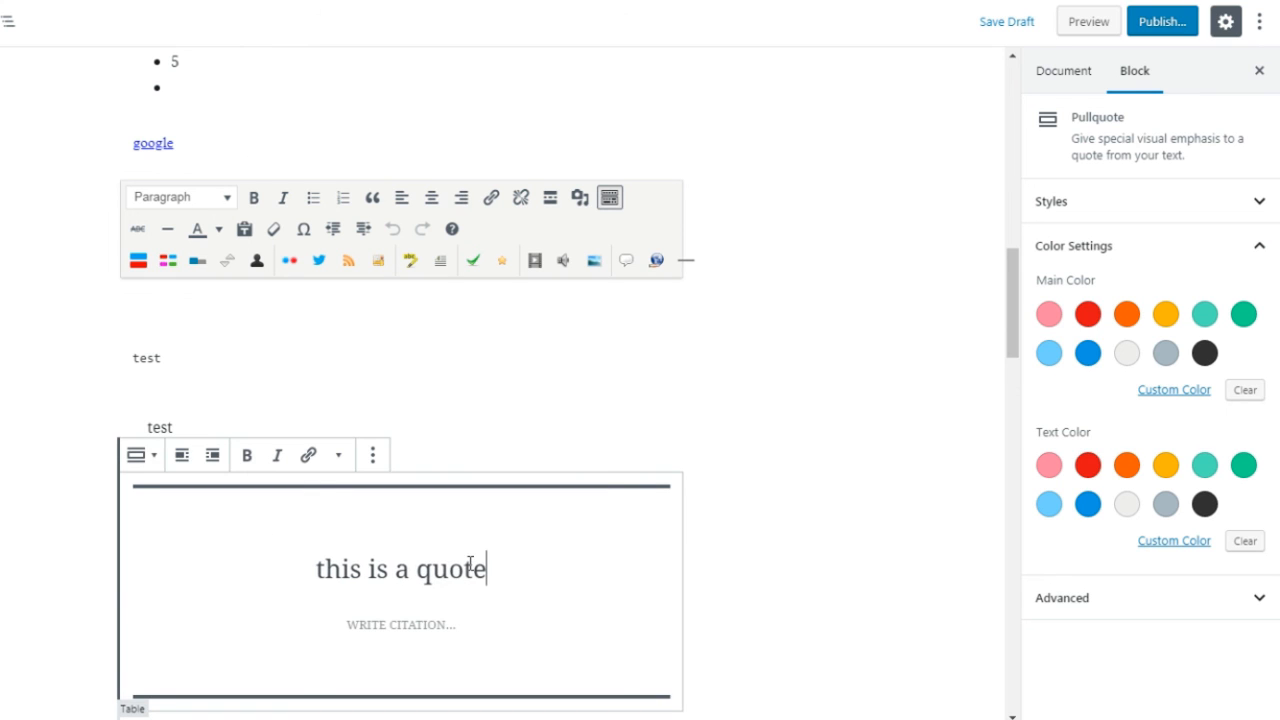
# Step: Try red, blue and black as the pullquote's main color, and return it to red
pyautogui.click(1089, 317)
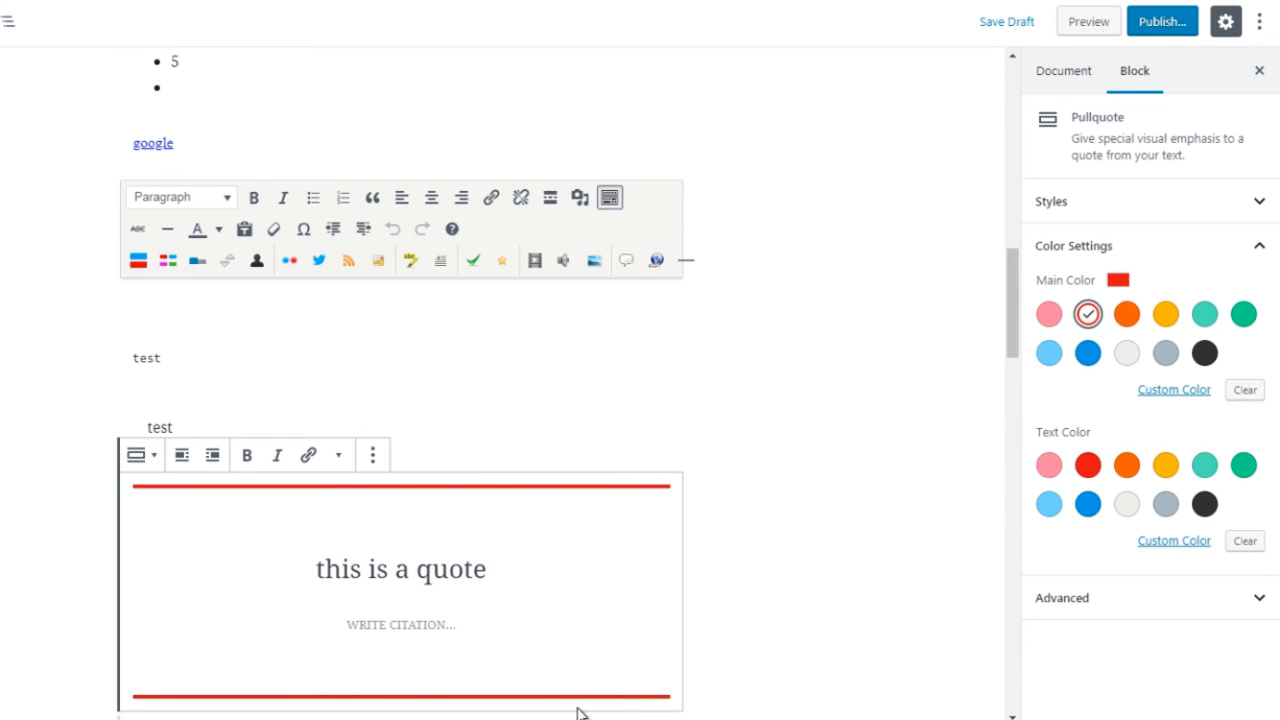
pyautogui.scroll(-2, 1008, 321)
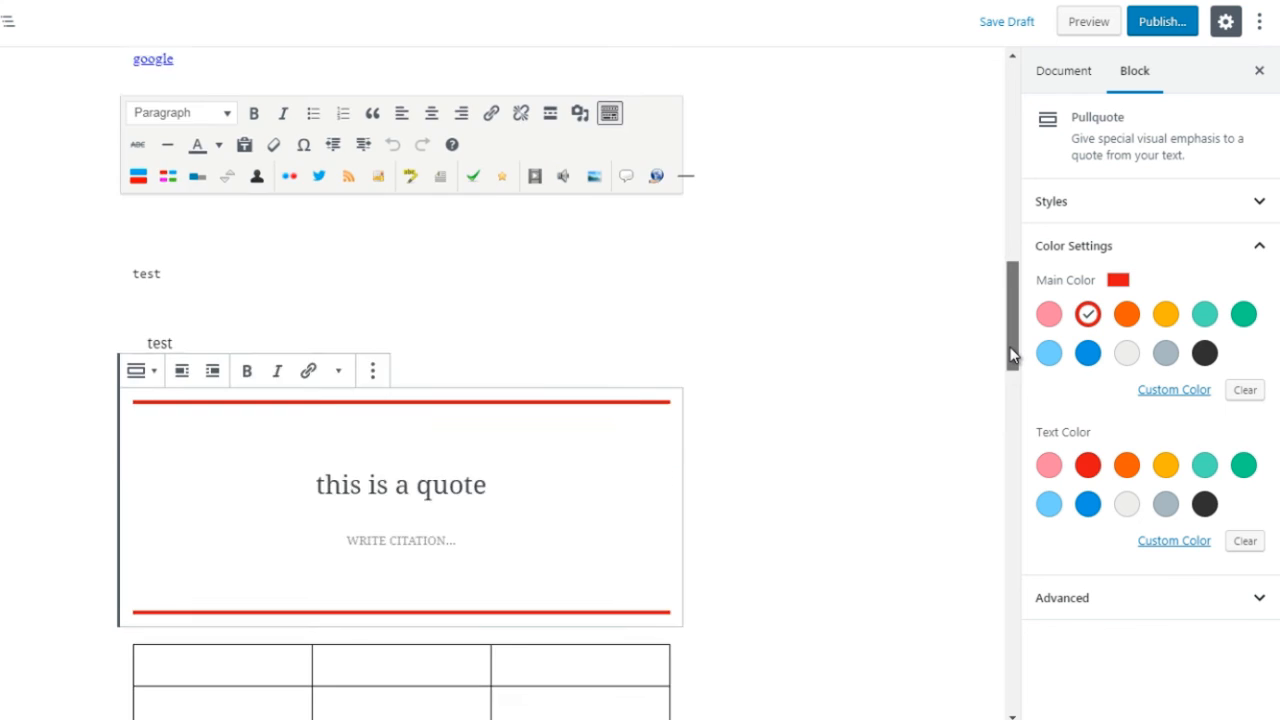
pyautogui.click(1090, 356)
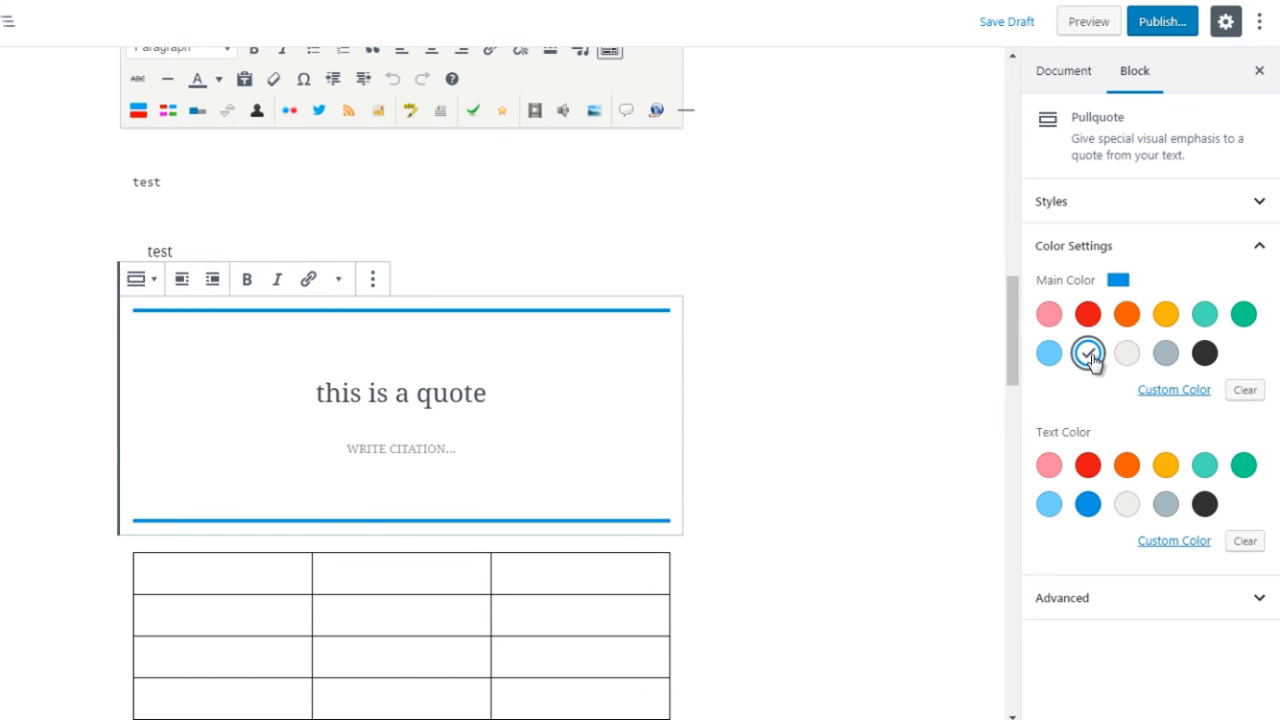
pyautogui.click(1206, 360)
pyautogui.click(1088, 314)
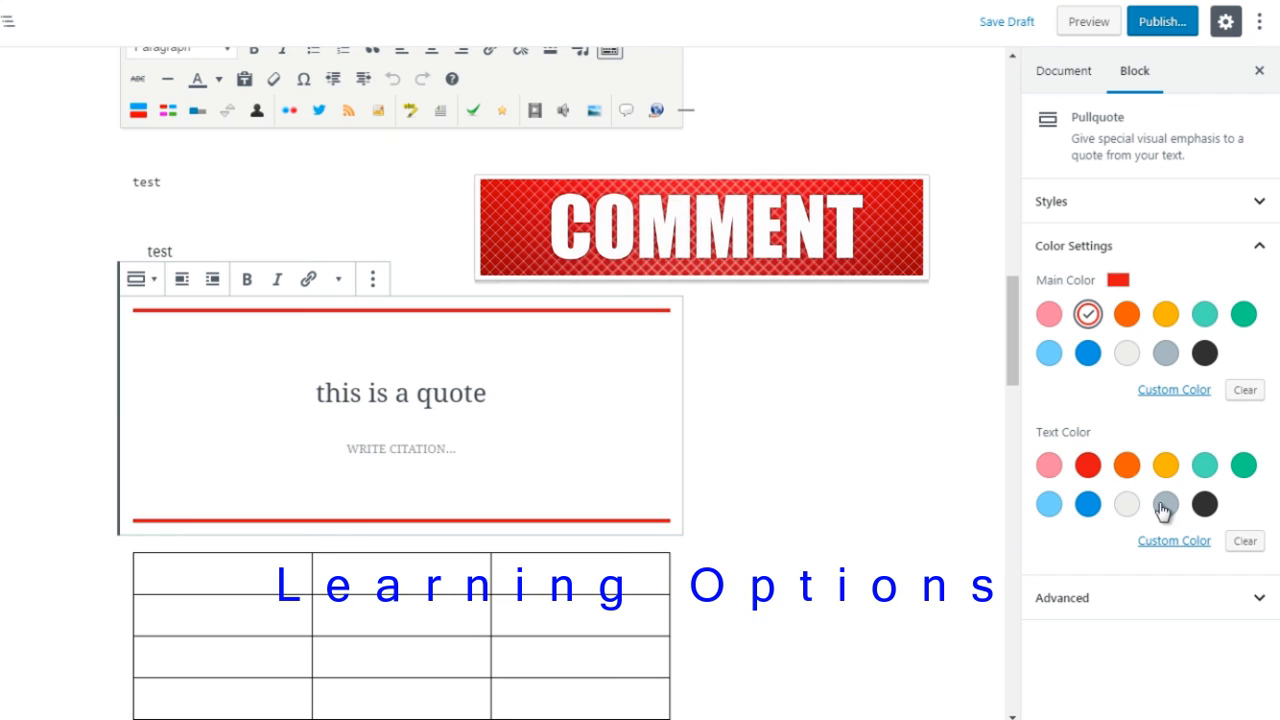
# Step: Try dark gray, light bluish gray, orange and vivid green cyan as the pullquote's text color
pyautogui.click(1205, 505)
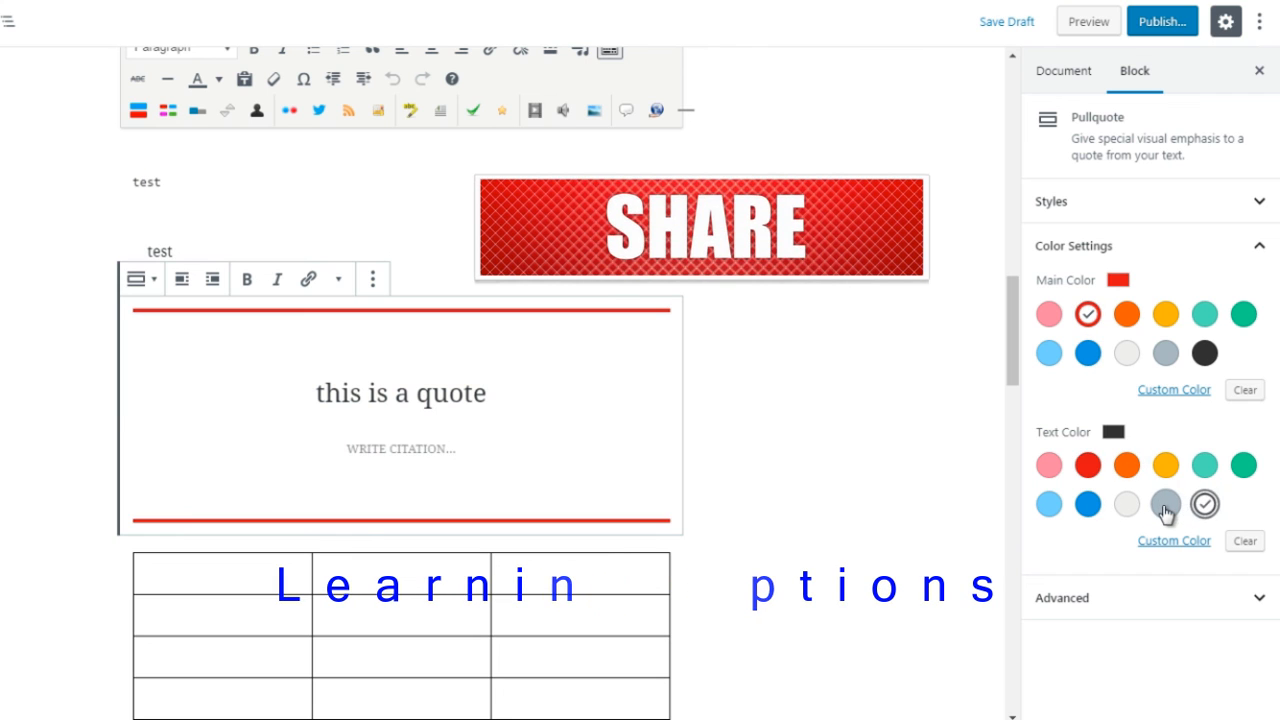
pyautogui.click(1166, 504)
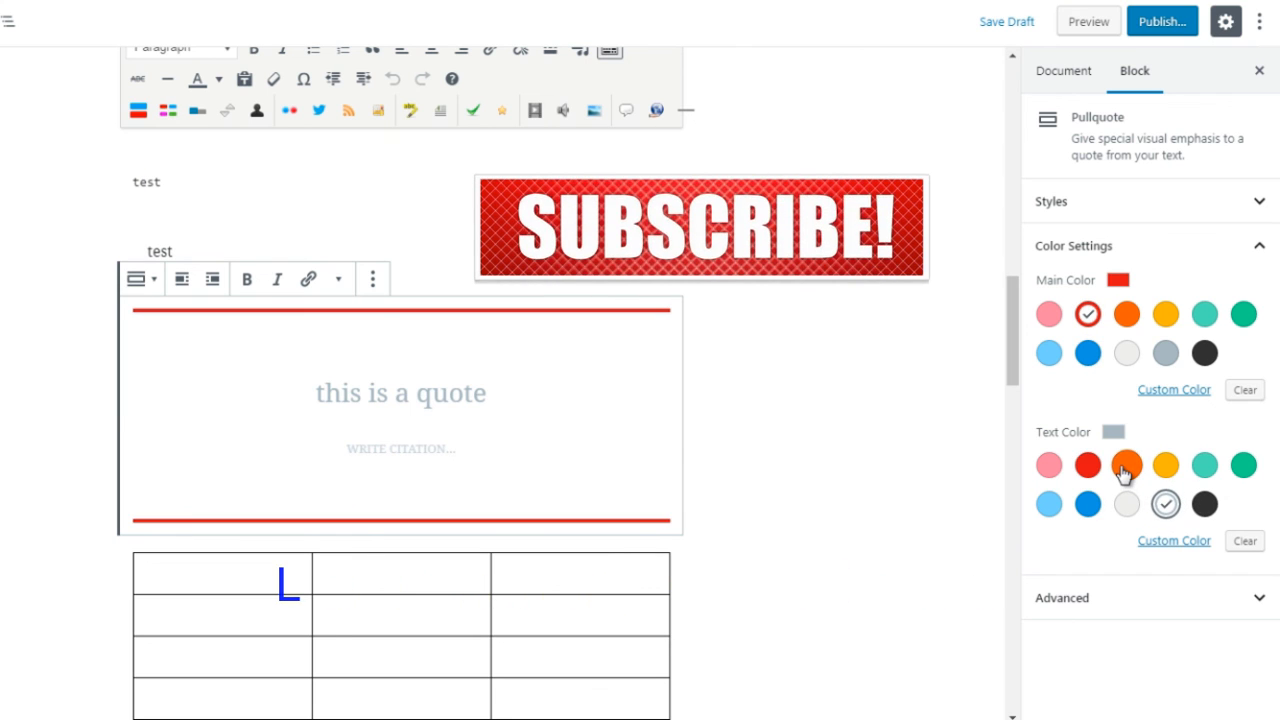
pyautogui.click(1126, 468)
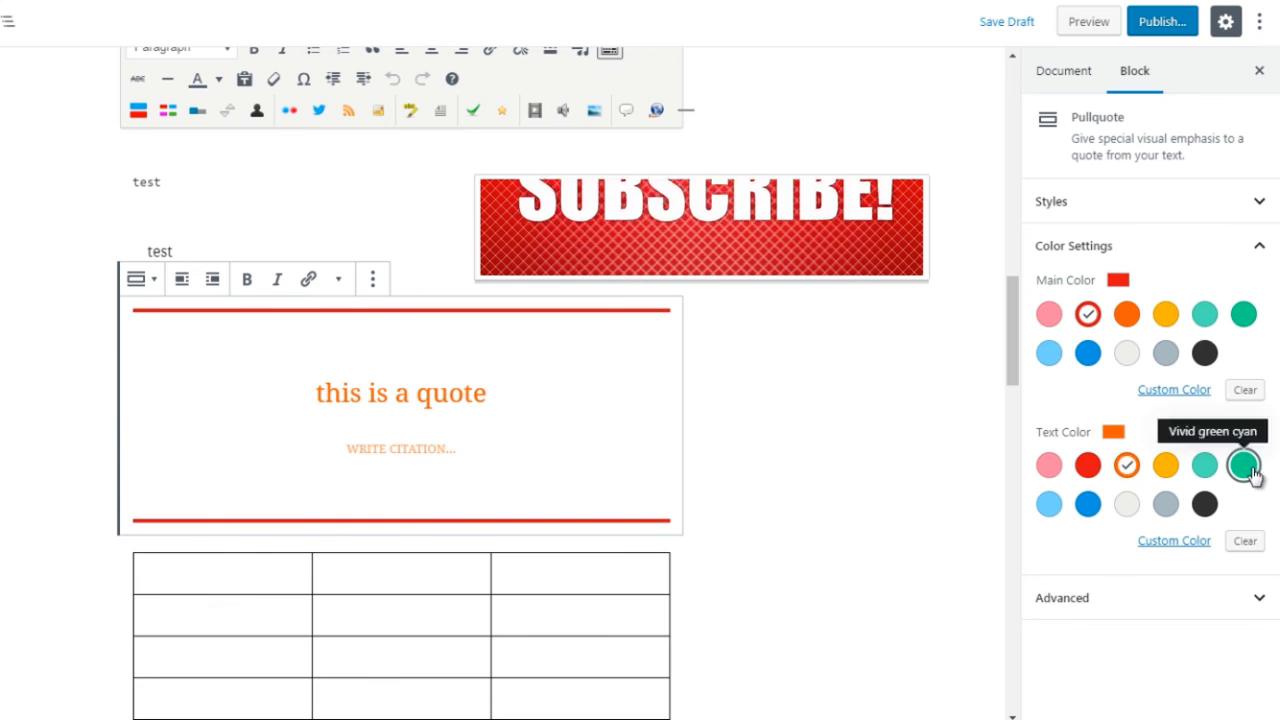
pyautogui.click(1250, 472)
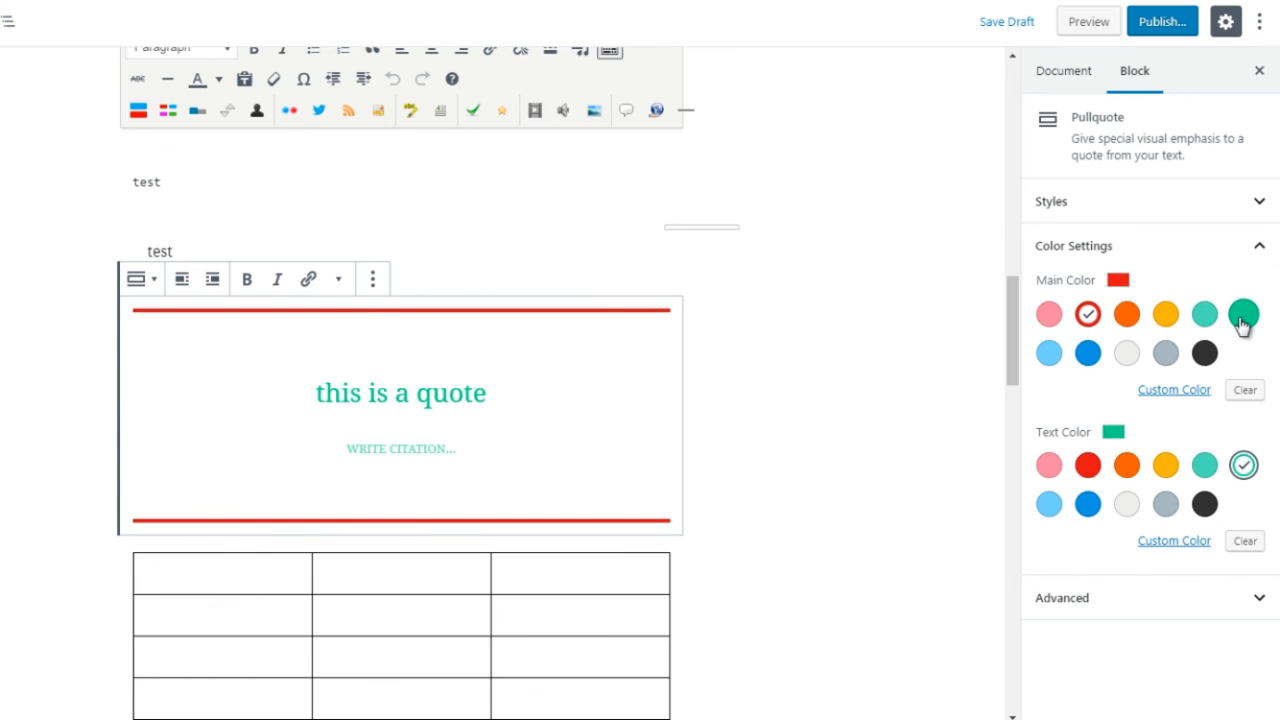
# Step: Set the pullquote's main color to vivid green cyan and its text color to the darker blue
pyautogui.click(1243, 316)
pyautogui.click(1088, 466)
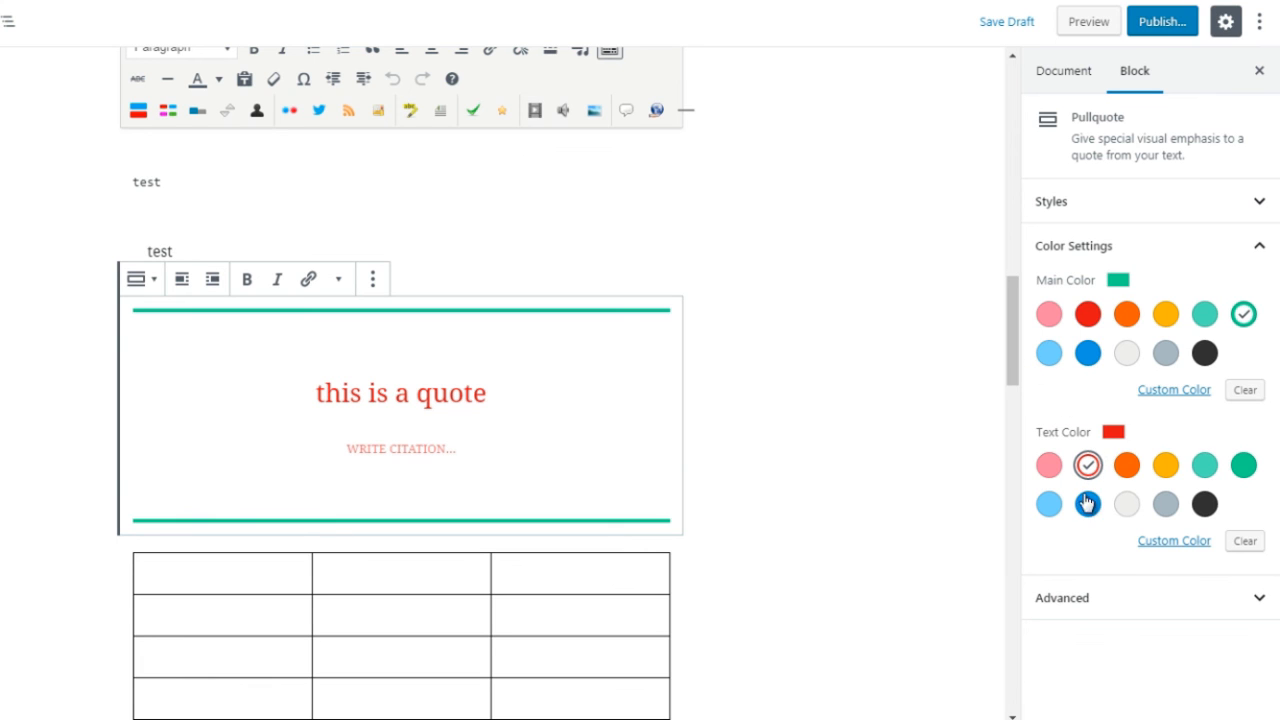
pyautogui.click(1088, 504)
pyautogui.moveTo(1013, 309); pyautogui.dragTo(1017, 336)
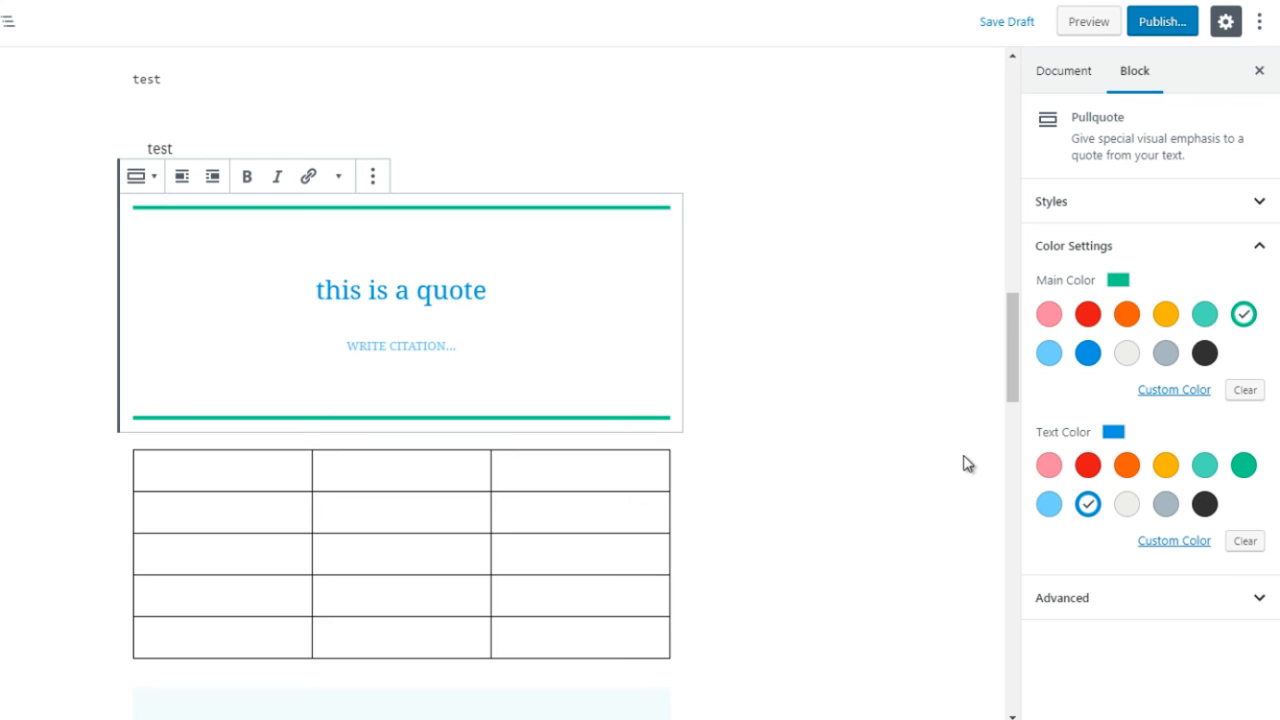